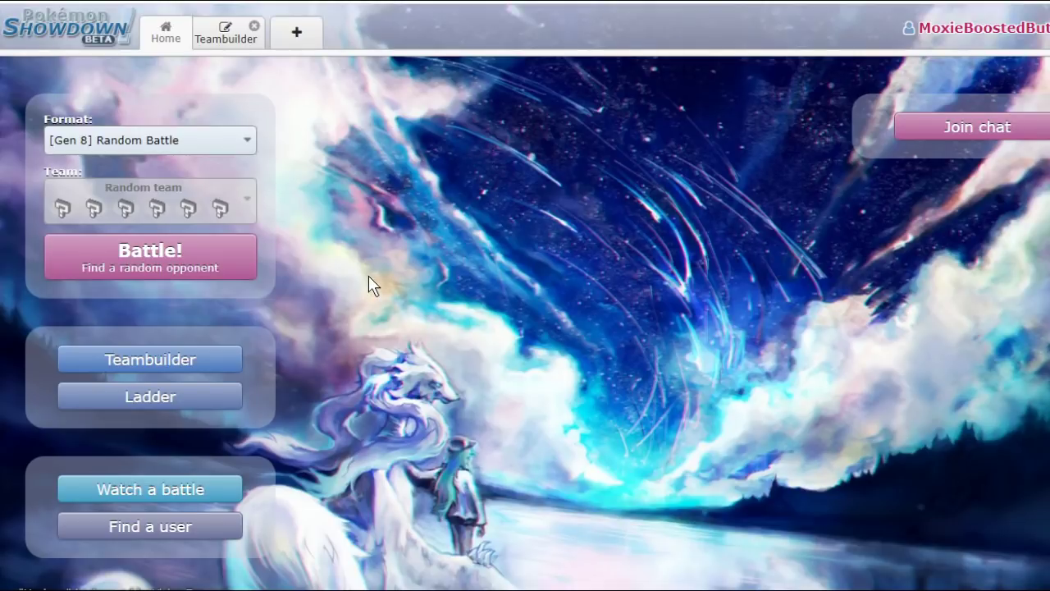
Open the Pls Come Home folder in the Teambuilder and move team Untitled 87 directly below Untitled 86.
{"action": "left_click", "coordinate": [167, 359]}
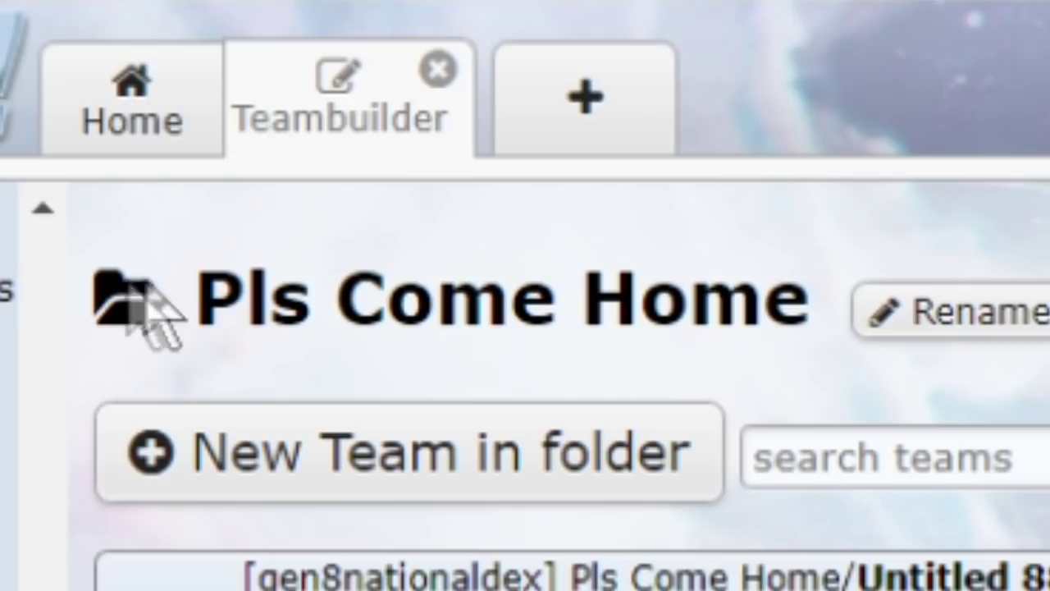
{"action": "left_click_drag", "start_coordinate": [172, 92], "coordinate": [299, 90]}
{"action": "left_click_drag", "start_coordinate": [518, 299], "coordinate": [810, 300]}
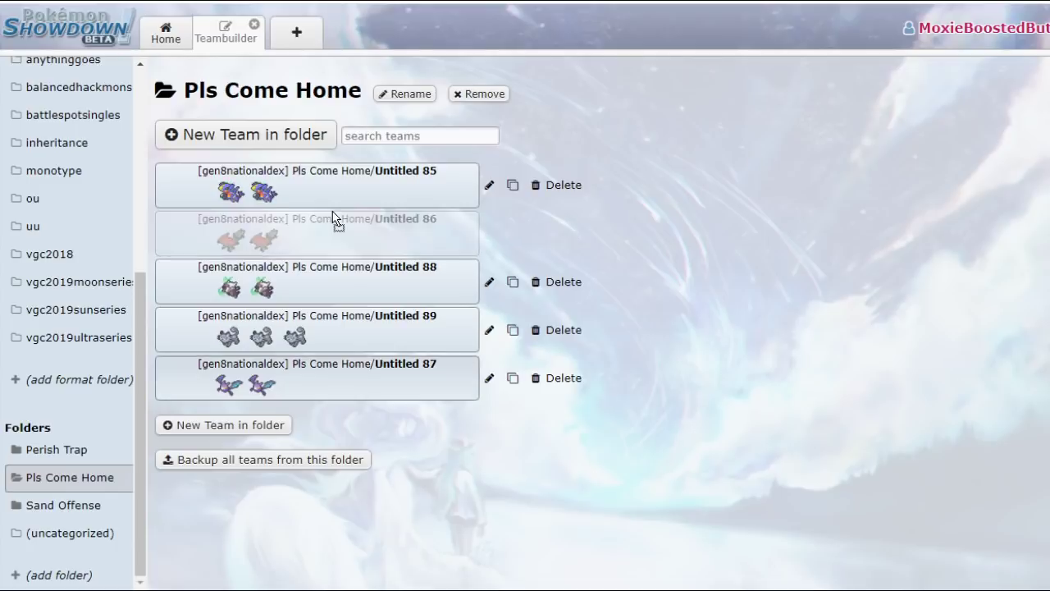
{"action": "left_click_drag", "start_coordinate": [335, 218], "coordinate": [335, 230]}
{"action": "left_click_drag", "start_coordinate": [313, 393], "coordinate": [329, 275]}
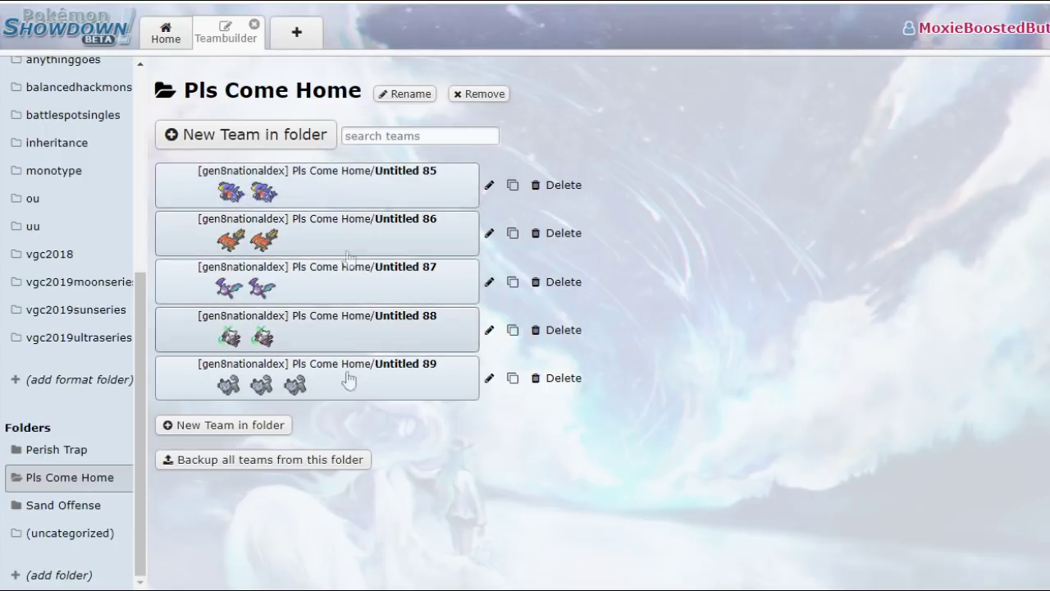
Open team Untitled 85 and show the EV spread of the level 50 Garchomp.
{"action": "left_click", "coordinate": [323, 201]}
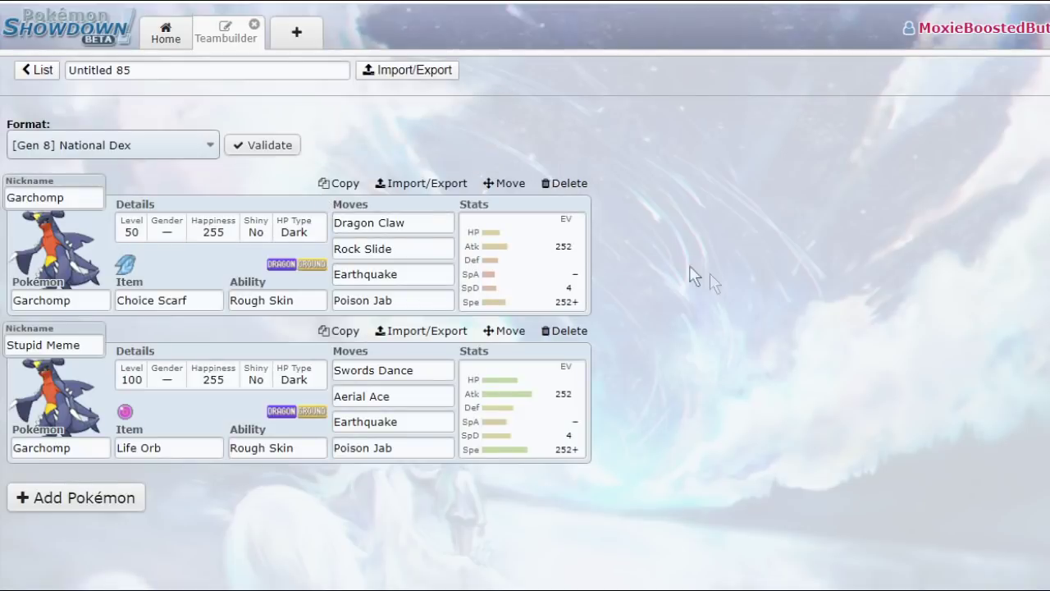
{"action": "left_click", "coordinate": [529, 274]}
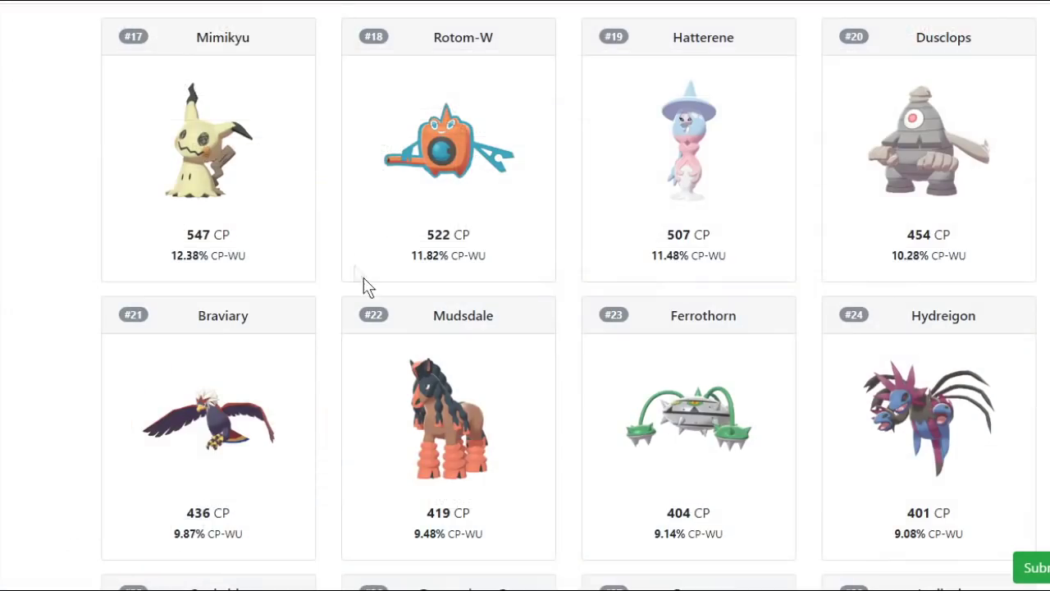
Switch to the Pokémon usage ranking page and examine the entries from first place through 24th.
{"action": "scroll", "coordinate": [367, 286], "scroll_direction": "up", "scroll_amount": 5}
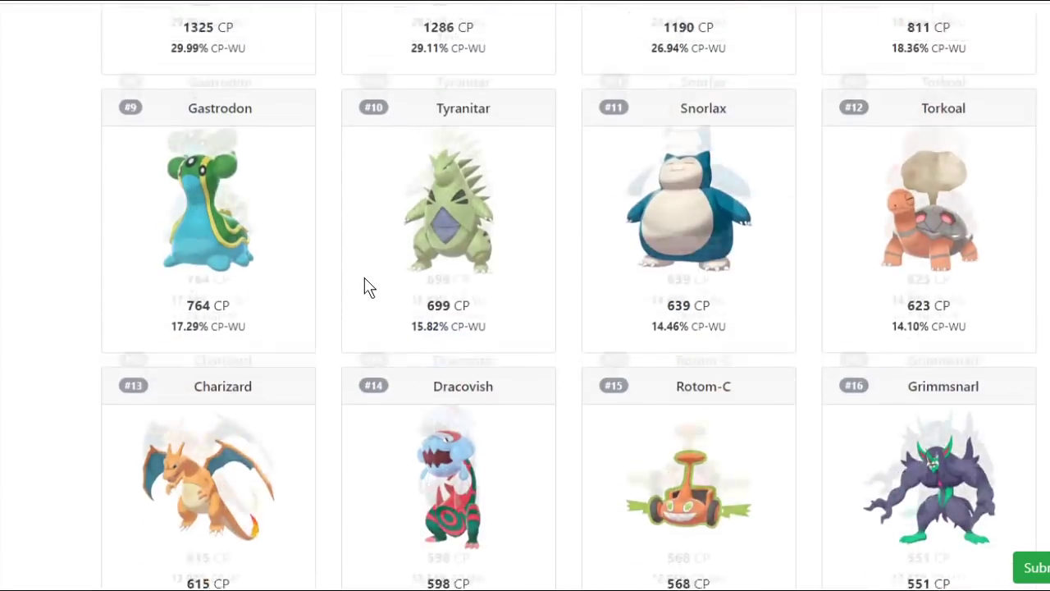
{"action": "scroll", "coordinate": [366, 287], "scroll_direction": "up", "scroll_amount": 7}
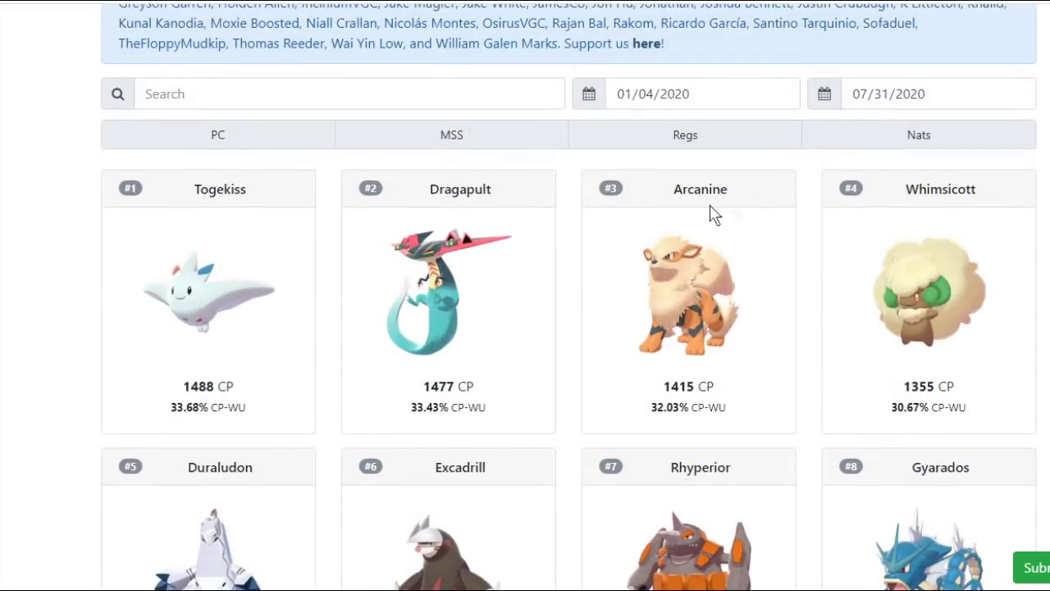
{"action": "scroll", "coordinate": [229, 235], "scroll_direction": "down", "scroll_amount": 1}
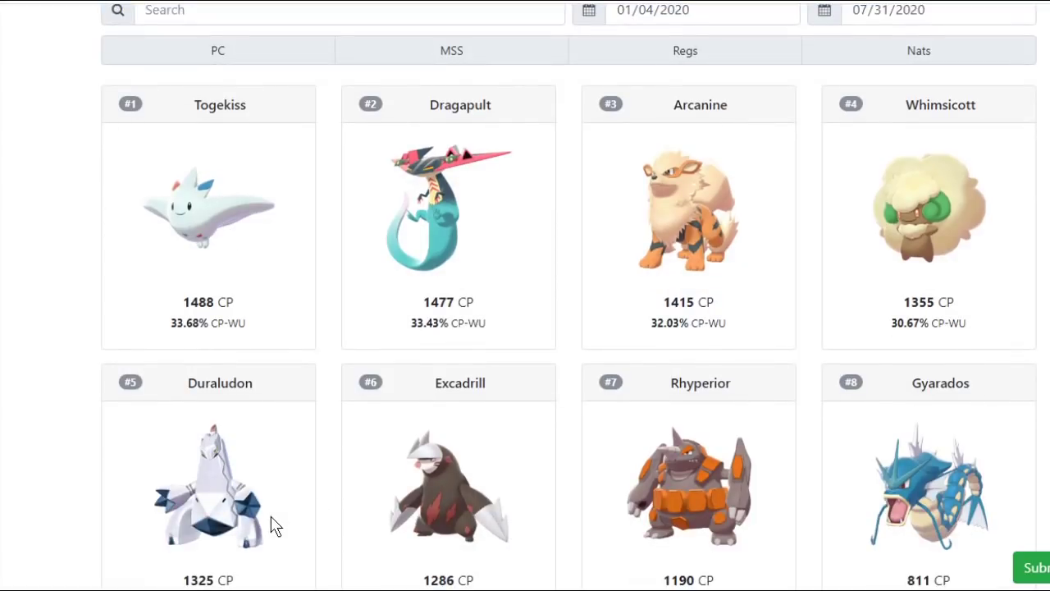
{"action": "scroll", "coordinate": [397, 493], "scroll_direction": "down", "scroll_amount": 1}
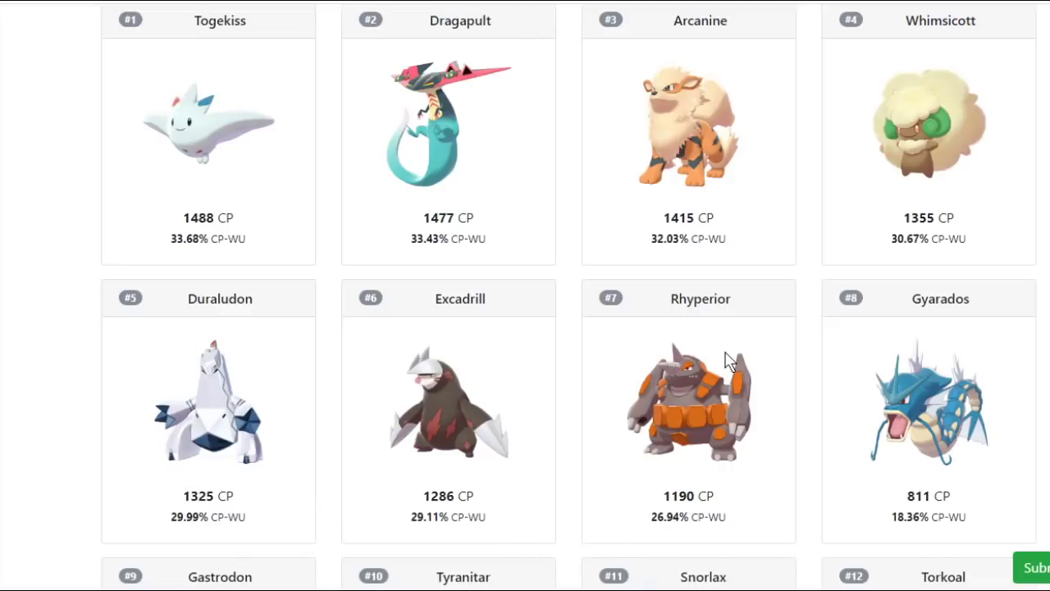
{"action": "scroll", "coordinate": [726, 356], "scroll_direction": "down", "scroll_amount": 2}
{"action": "scroll", "coordinate": [697, 344], "scroll_direction": "down", "scroll_amount": 6}
{"action": "scroll", "coordinate": [469, 308], "scroll_direction": "down", "scroll_amount": 3}
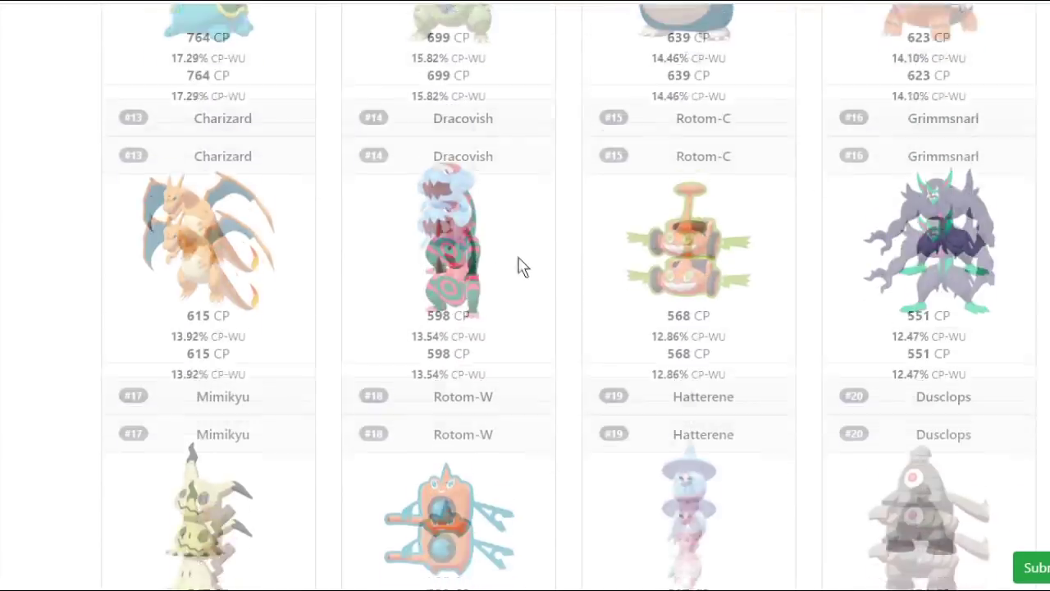
{"action": "scroll", "coordinate": [520, 347], "scroll_direction": "down", "scroll_amount": 2}
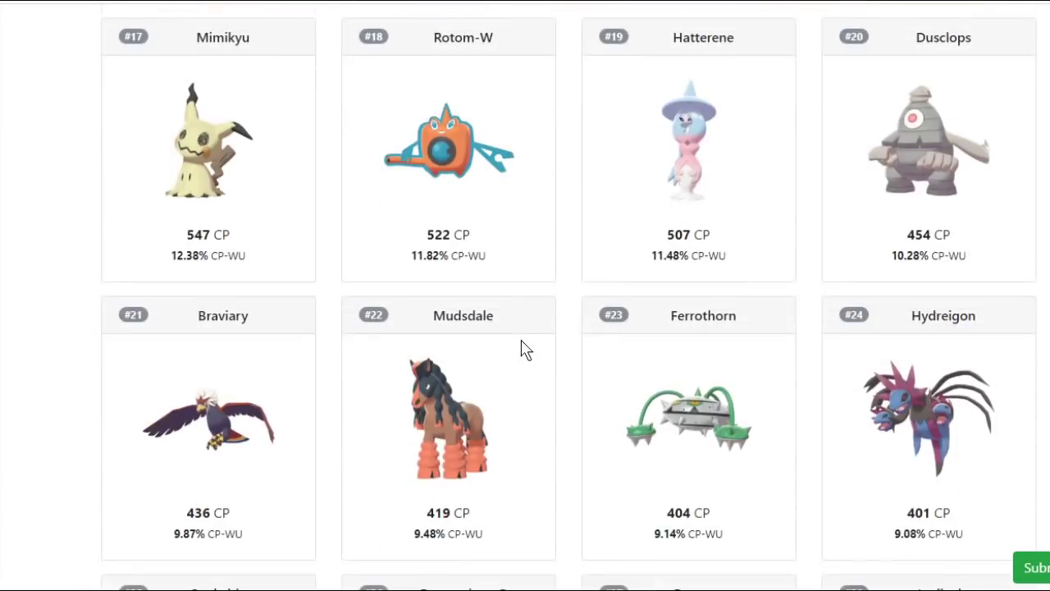
{"action": "scroll", "coordinate": [520, 347], "scroll_direction": "up", "scroll_amount": 4}
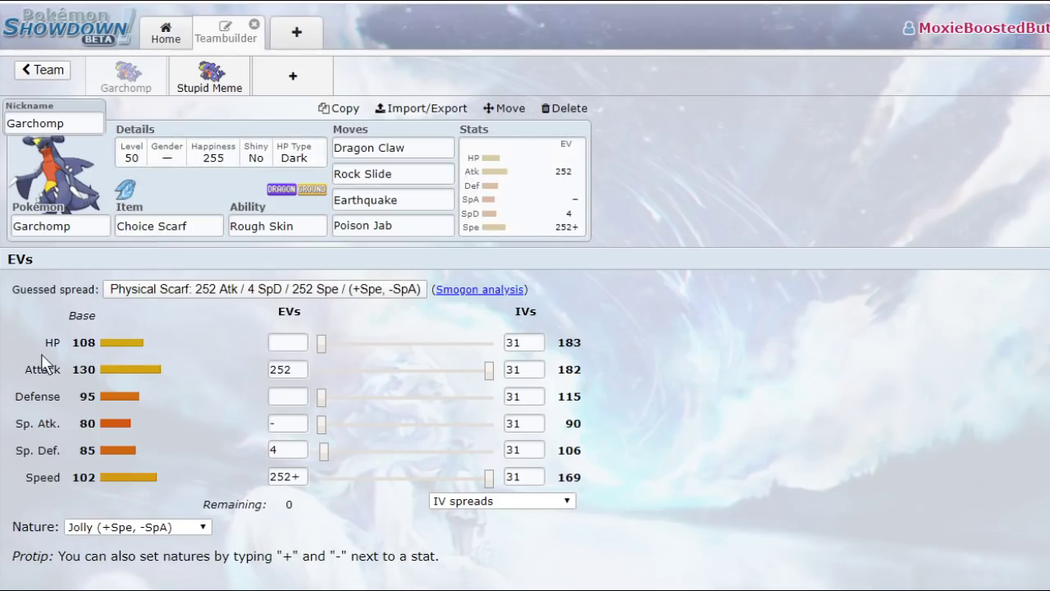
Return to the Teambuilder and add Excadrill to the team as a new Pokémon.
{"action": "left_click", "coordinate": [275, 423]}
{"action": "left_click", "coordinate": [296, 88]}
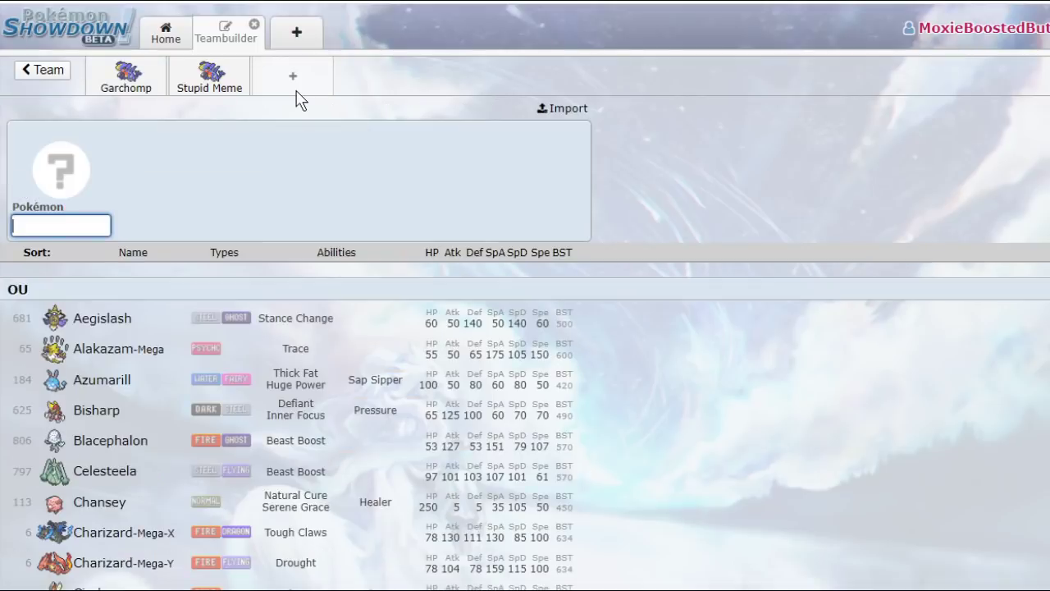
{"action": "type", "text": "eca"}
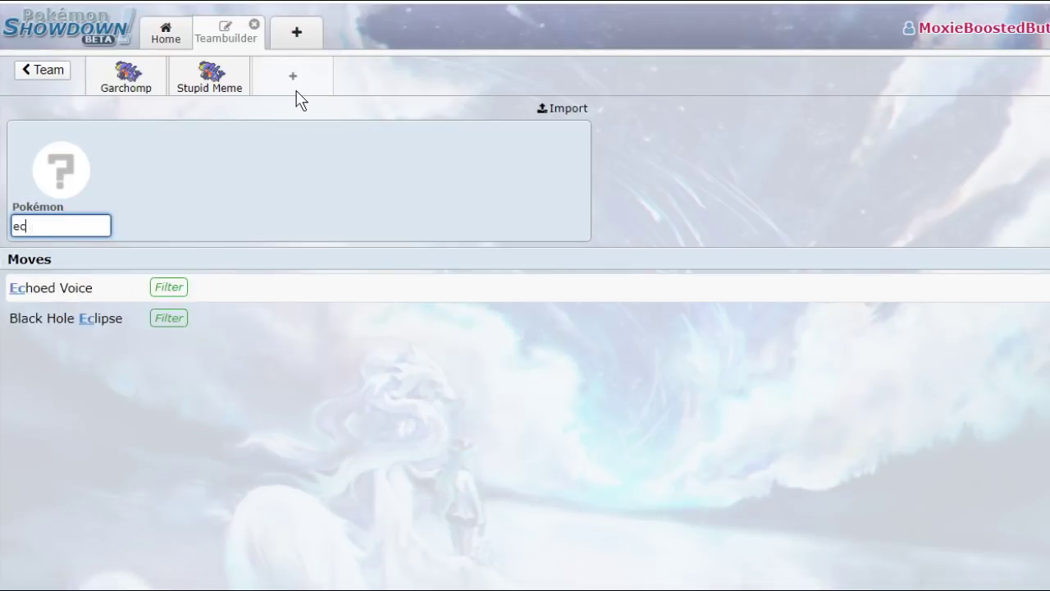
{"action": "key", "text": "BackSpace"}
{"action": "key", "text": "BackSpace"}
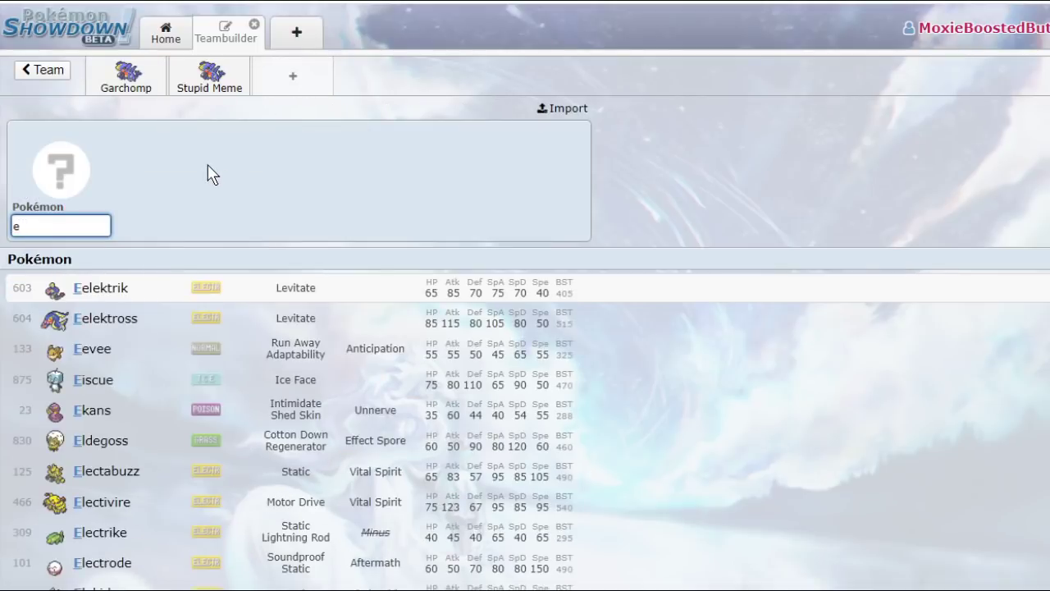
{"action": "type", "text": "xc"}
{"action": "left_click", "coordinate": [164, 289]}
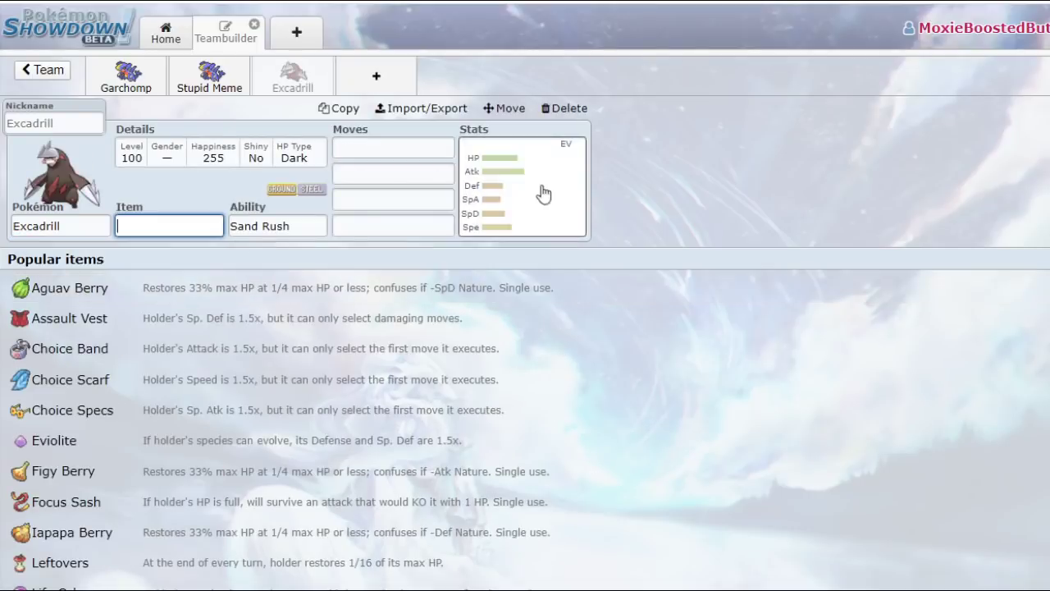
Give Excadrill a Jolly nature and 252 Speed EVs, and go back to the level 50 Garchomp.
{"action": "left_click", "coordinate": [533, 197]}
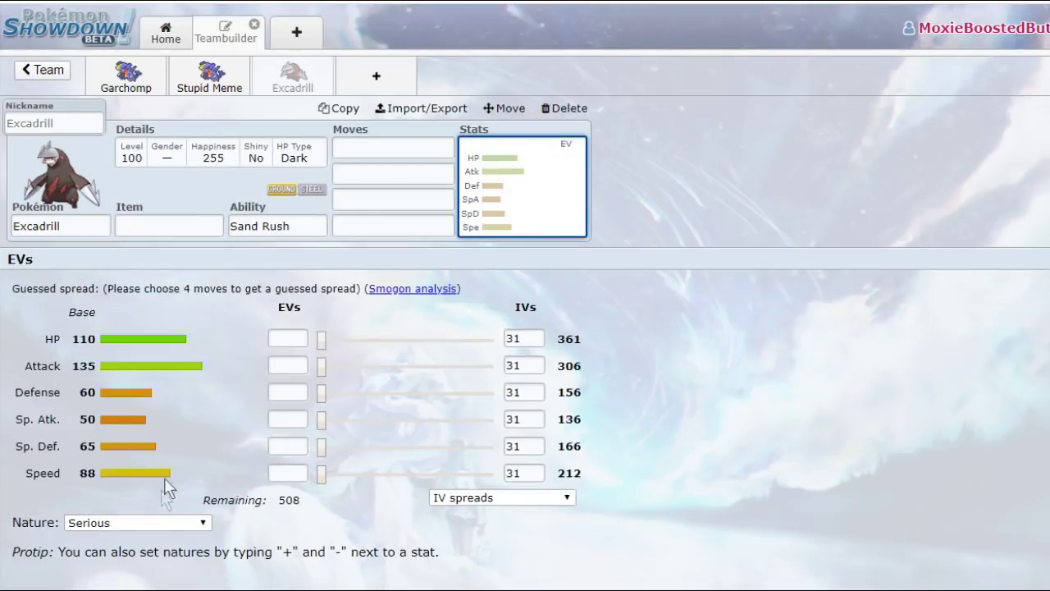
{"action": "left_click", "coordinate": [142, 523]}
{"action": "left_click", "coordinate": [154, 332]}
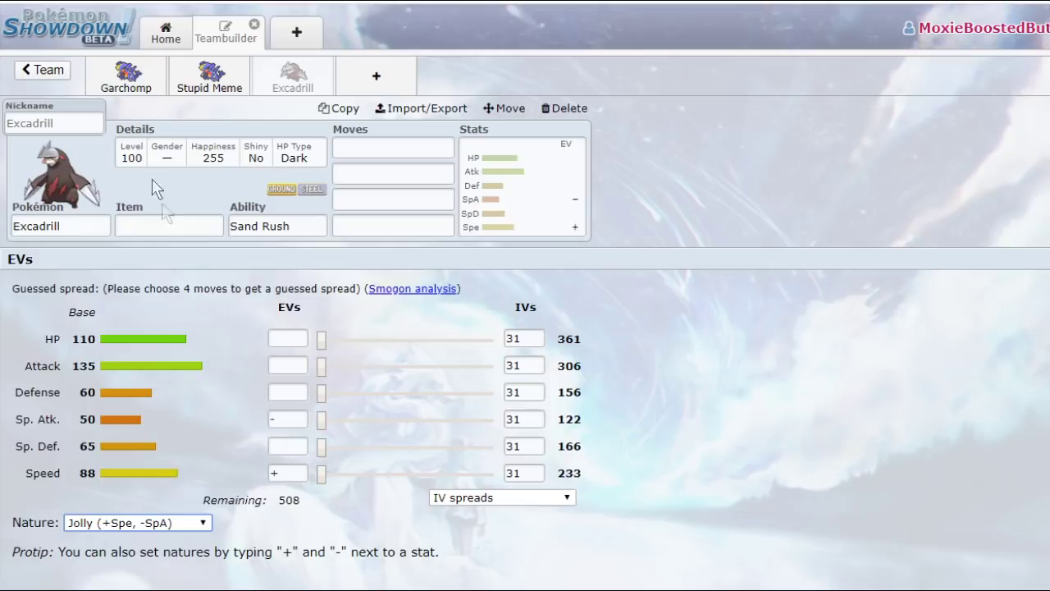
{"action": "left_click_drag", "start_coordinate": [321, 474], "coordinate": [489, 474]}
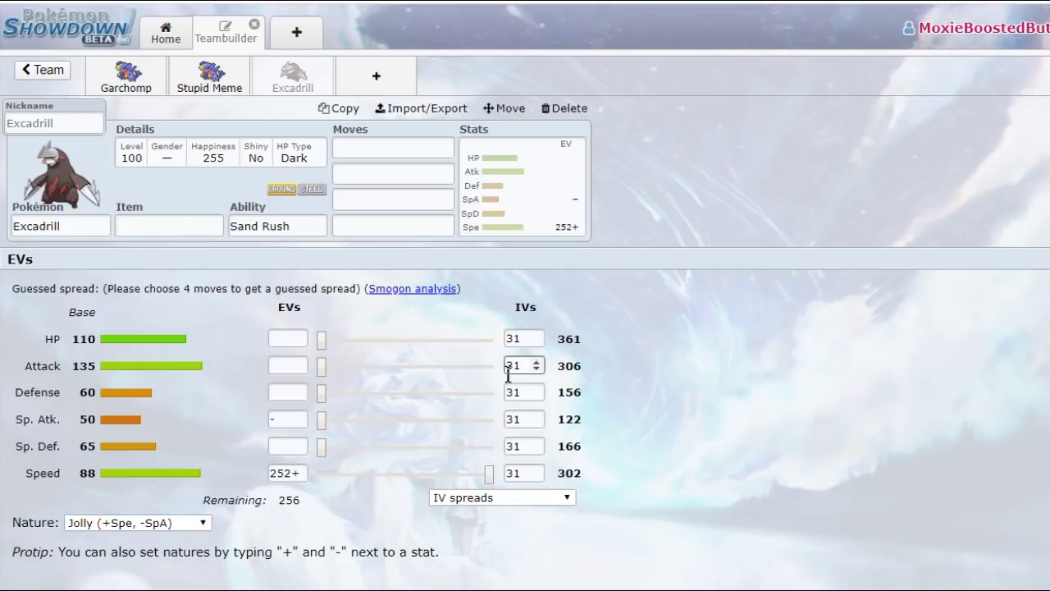
{"action": "left_click", "coordinate": [149, 68]}
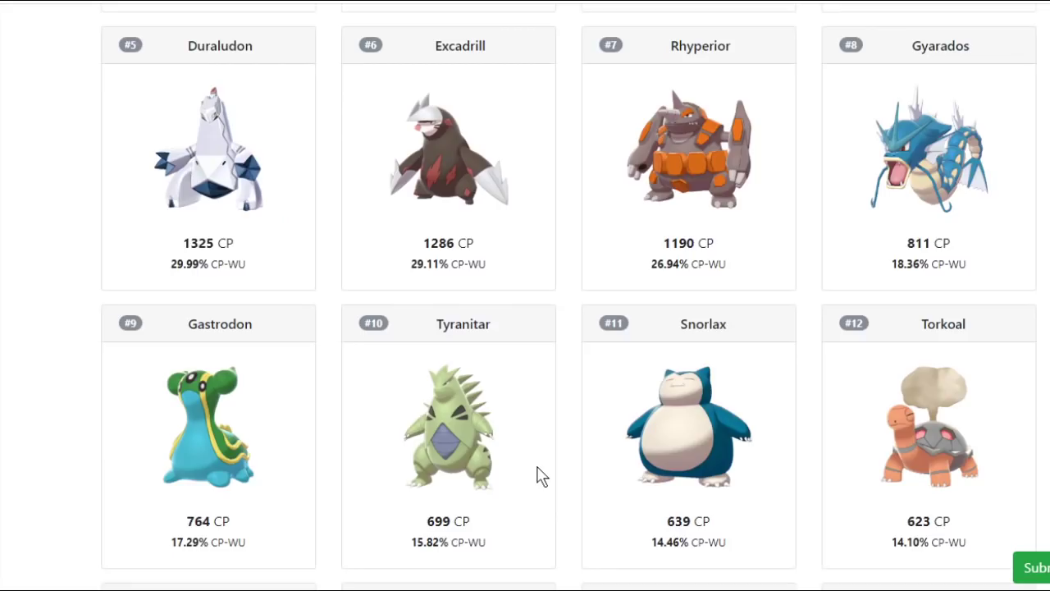
Reopen the usage ranking and compare the top 20 Pokémon as matchups for Garchomp.
{"action": "scroll", "coordinate": [537, 476], "scroll_direction": "up", "scroll_amount": 5}
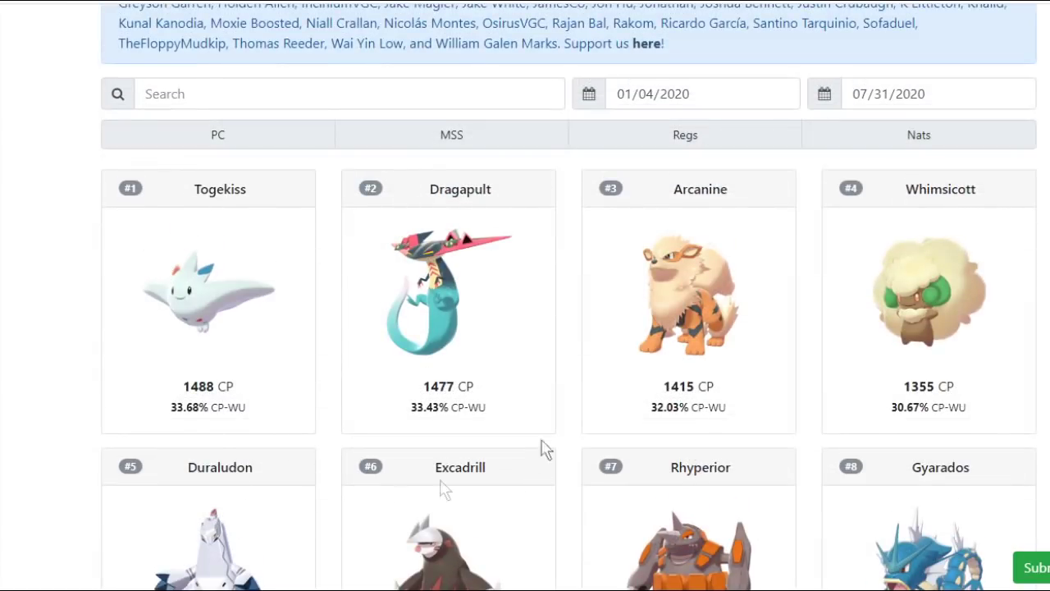
{"action": "scroll", "coordinate": [712, 263], "scroll_direction": "down", "scroll_amount": 3}
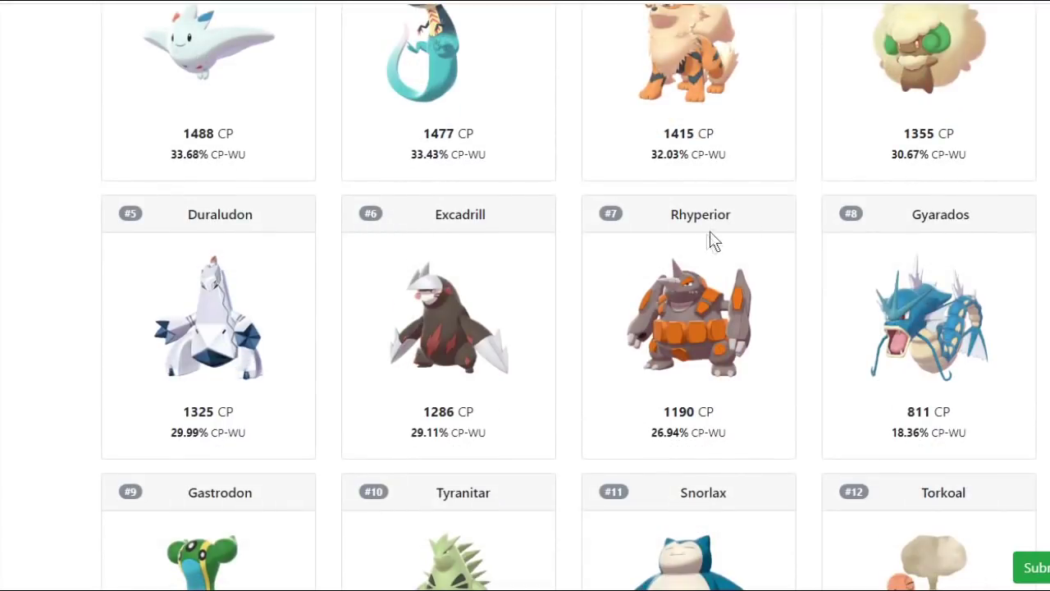
{"action": "scroll", "coordinate": [123, 311], "scroll_direction": "down", "scroll_amount": 2}
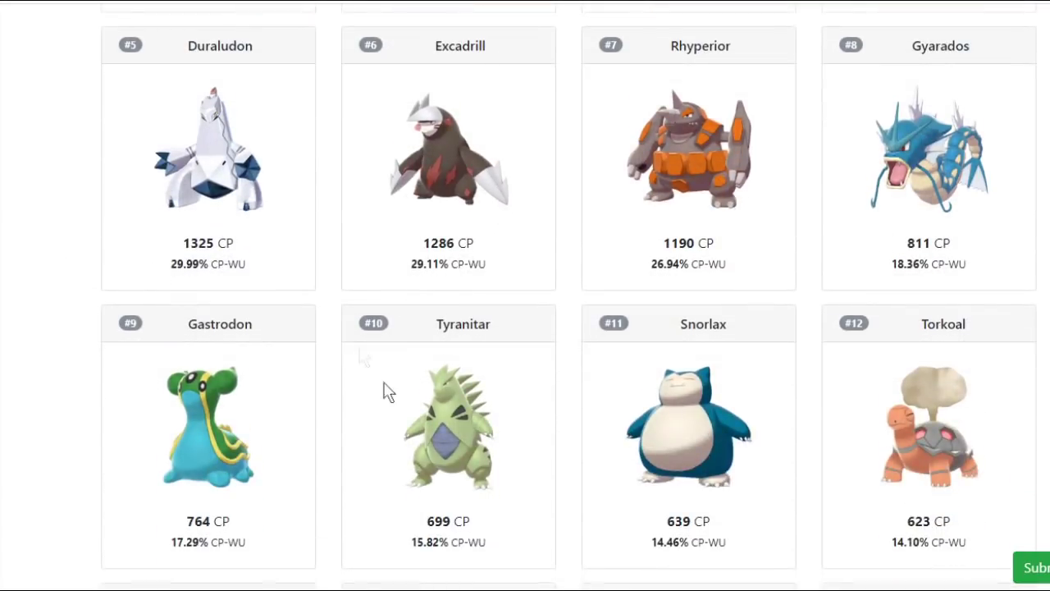
{"action": "scroll", "coordinate": [418, 492], "scroll_direction": "down", "scroll_amount": 3}
{"action": "scroll", "coordinate": [432, 457], "scroll_direction": "down", "scroll_amount": 2}
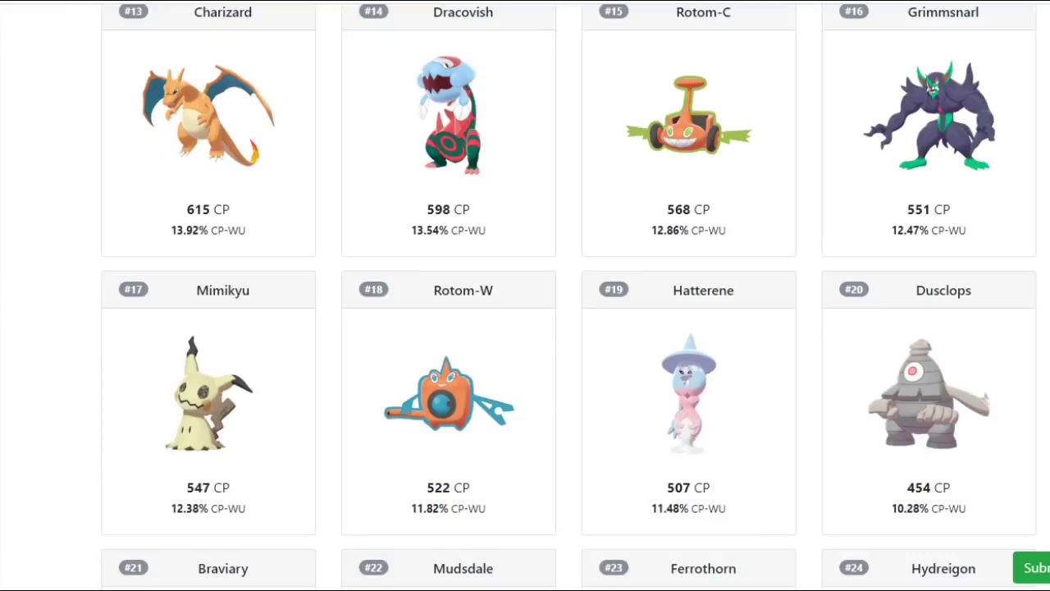
{"action": "scroll", "coordinate": [673, 280], "scroll_direction": "up", "scroll_amount": 4}
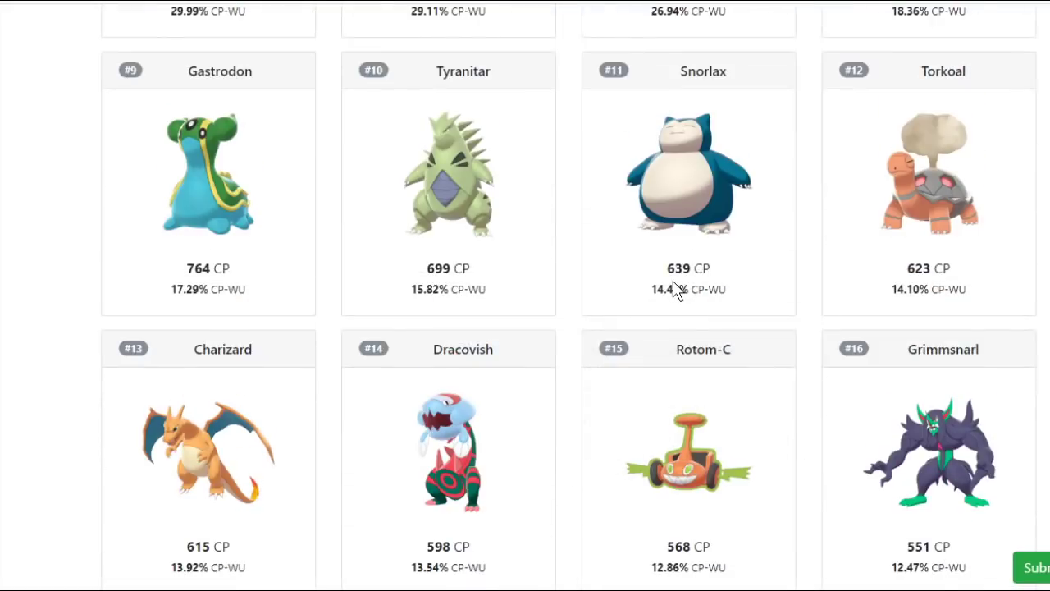
{"action": "scroll", "coordinate": [674, 289], "scroll_direction": "up", "scroll_amount": 4}
{"action": "scroll", "coordinate": [677, 291], "scroll_direction": "up", "scroll_amount": 3}
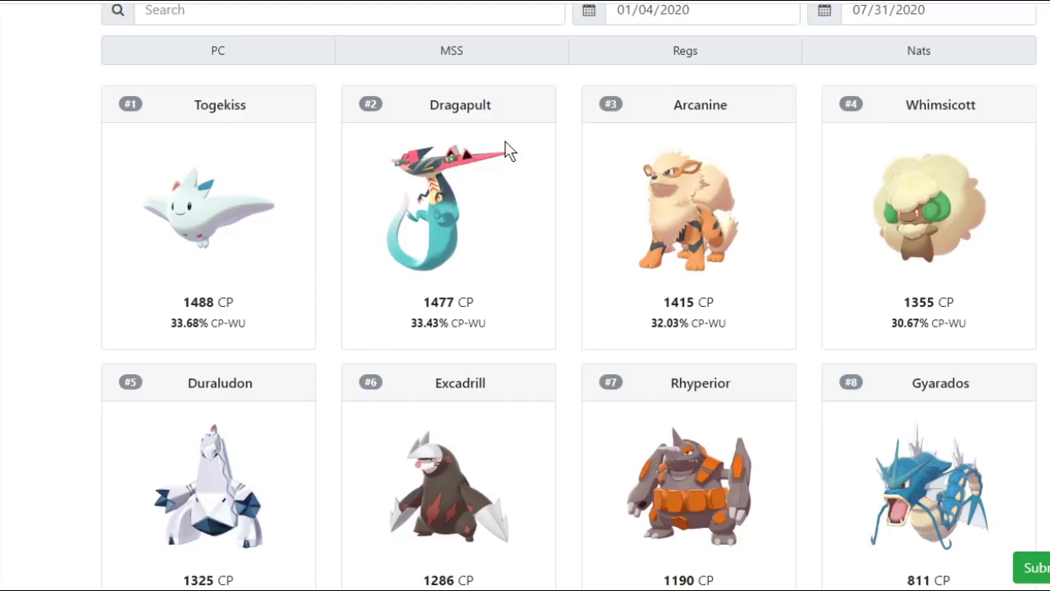
{"action": "scroll", "coordinate": [651, 135], "scroll_direction": "down", "scroll_amount": 2}
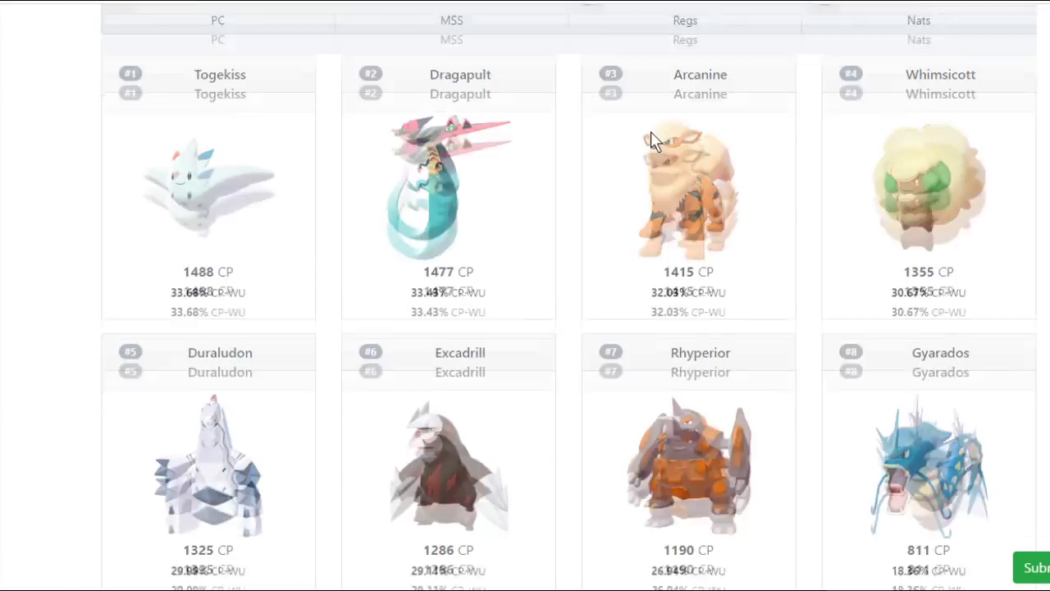
{"action": "scroll", "coordinate": [645, 352], "scroll_direction": "down", "scroll_amount": 2}
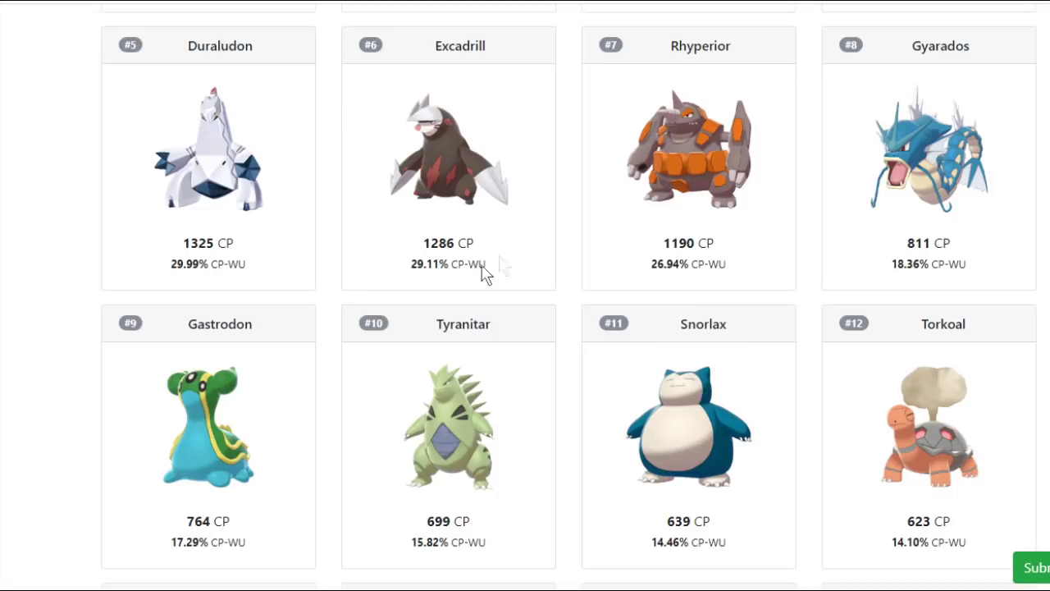
{"action": "scroll", "coordinate": [467, 288], "scroll_direction": "down", "scroll_amount": 4}
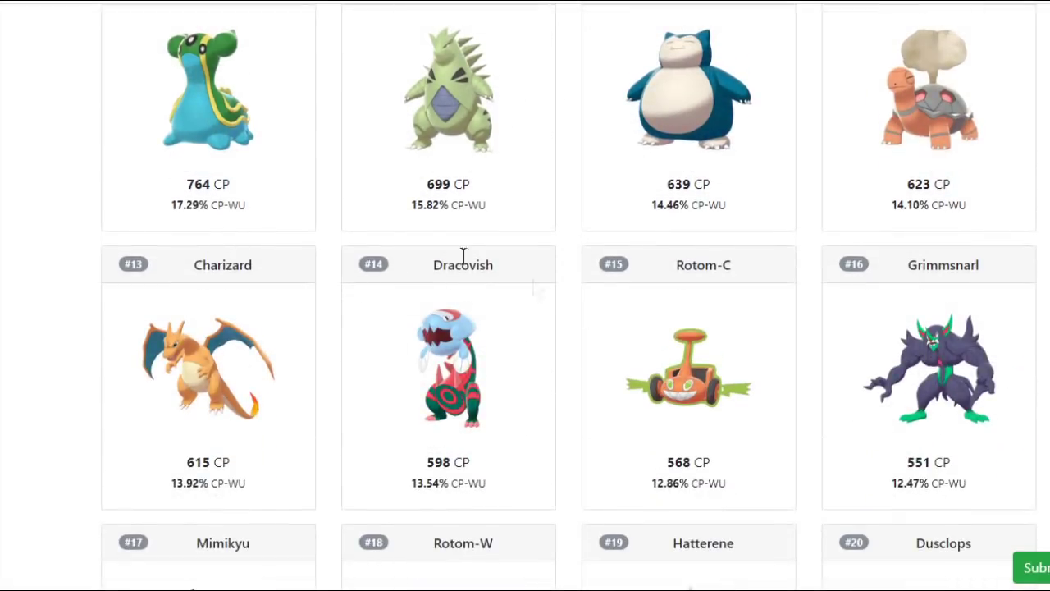
{"action": "scroll", "coordinate": [353, 258], "scroll_direction": "down", "scroll_amount": 2}
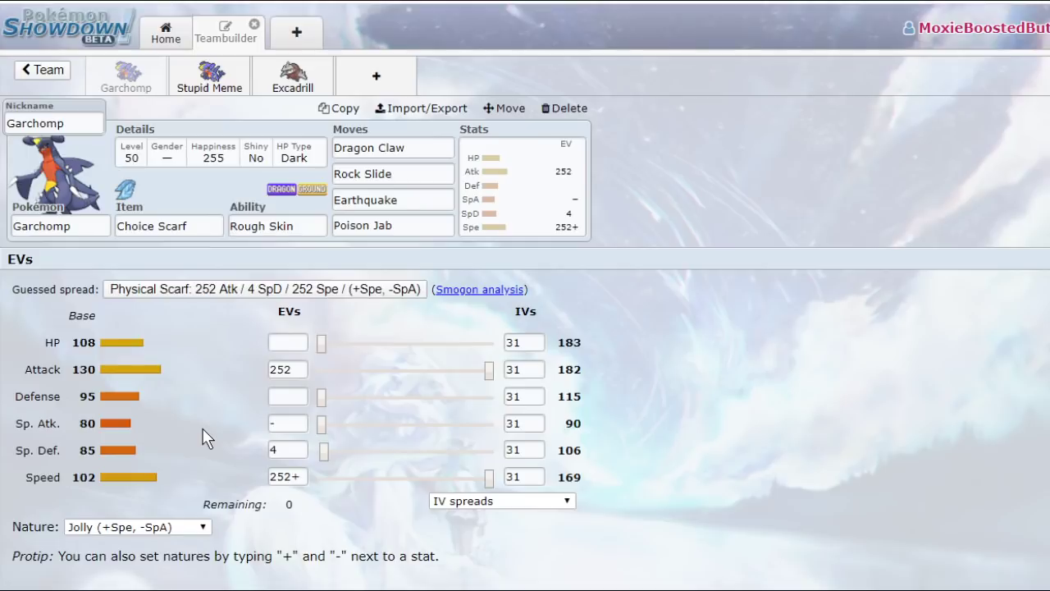
Return to the Teambuilder, add Gyarados to the team and give it Bounce as its first move.
{"action": "left_click", "coordinate": [367, 80]}
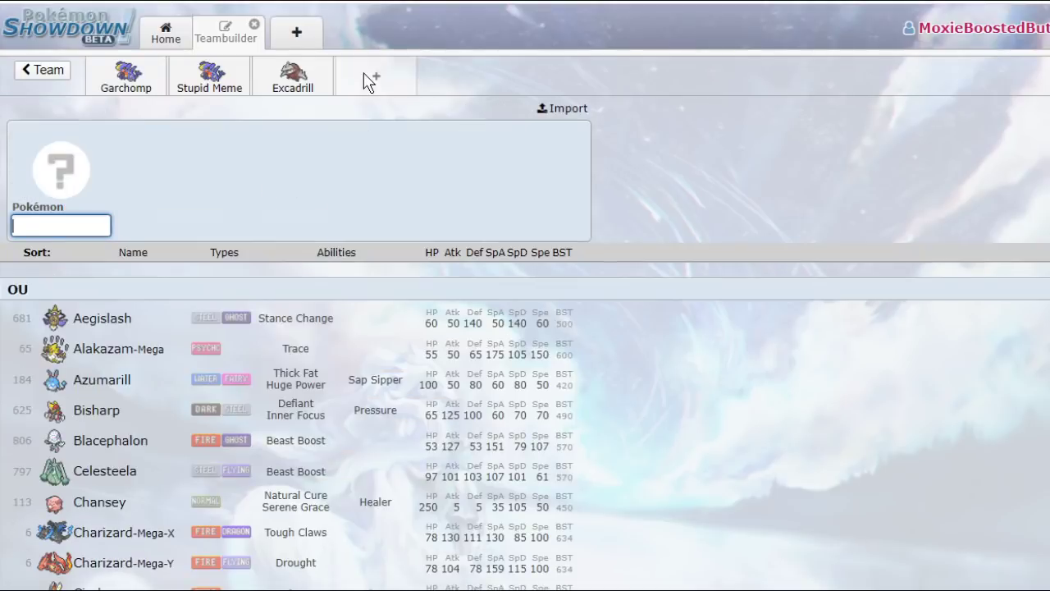
{"action": "type", "text": "gya"}
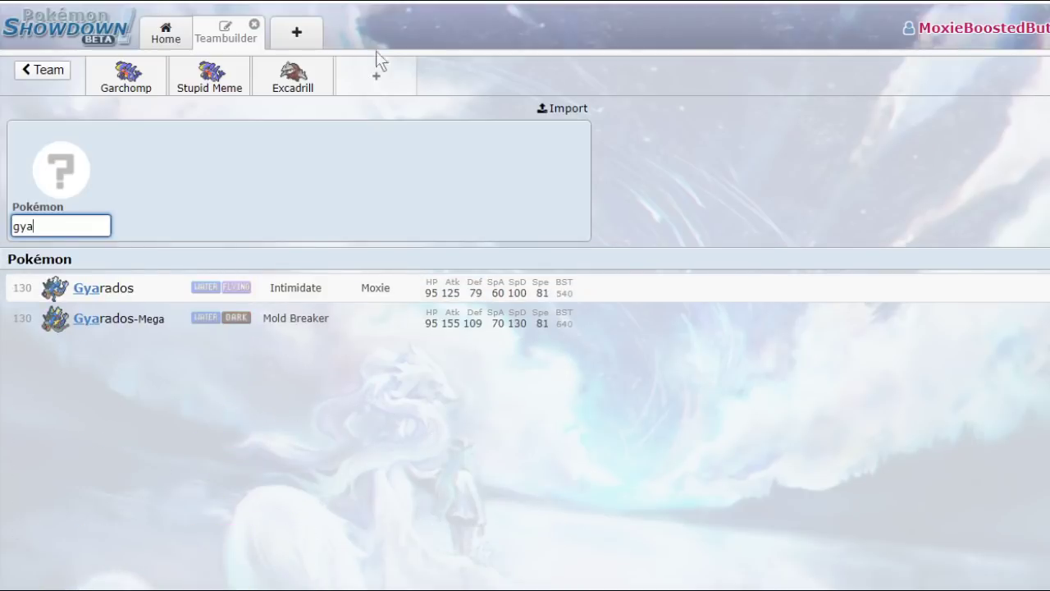
{"action": "left_click", "coordinate": [304, 281]}
{"action": "left_click", "coordinate": [406, 150]}
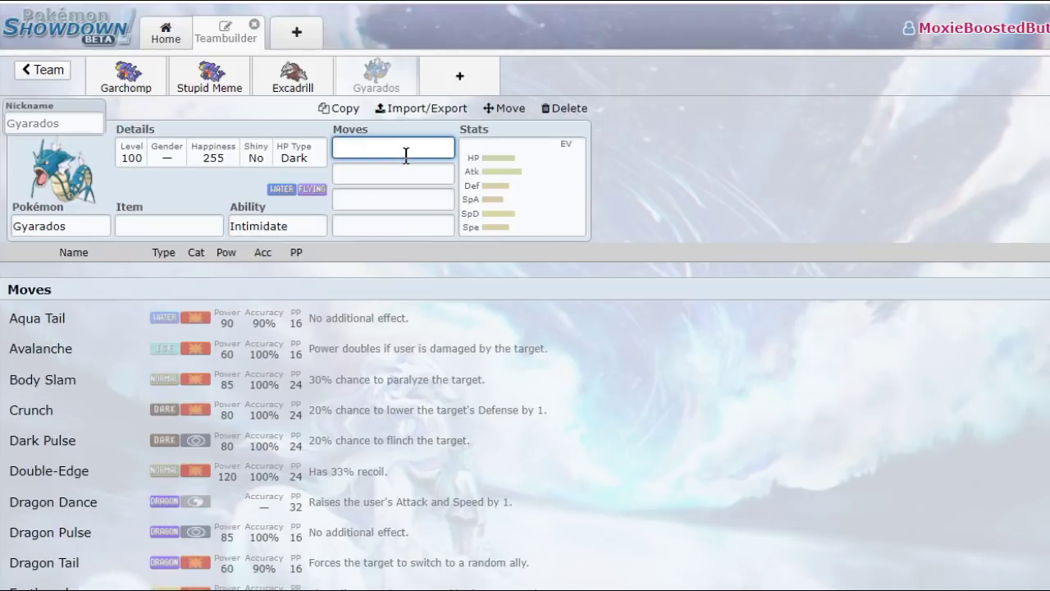
{"action": "type", "text": "bou"}
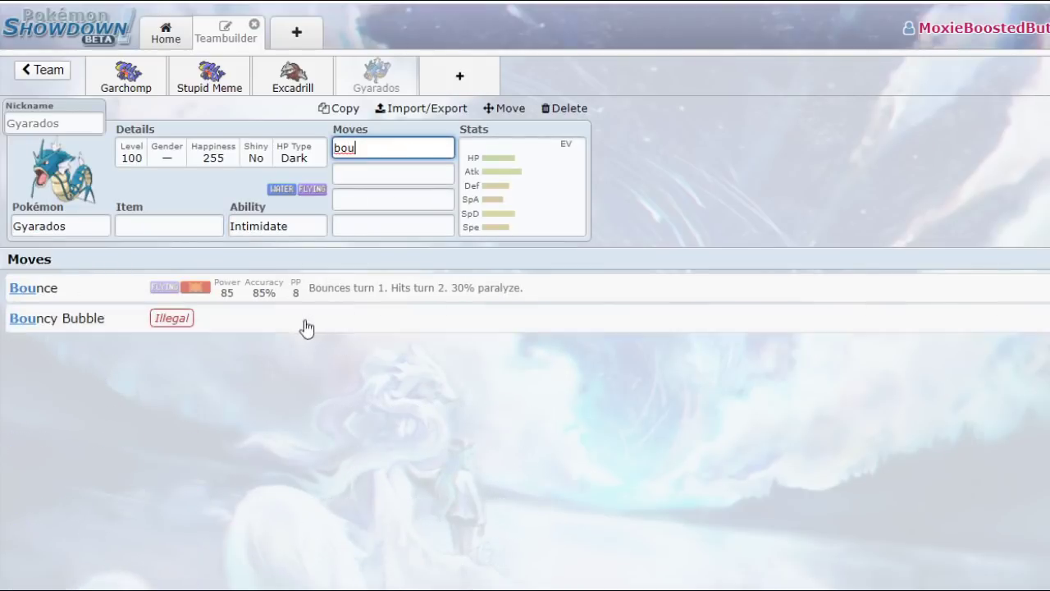
{"action": "left_click", "coordinate": [303, 287]}
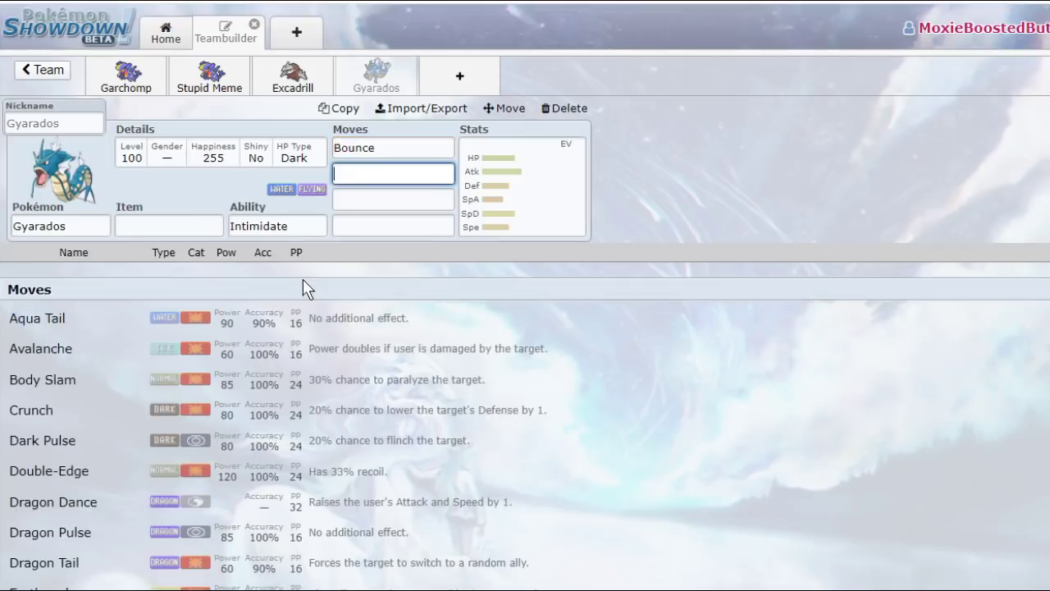
Review the two Garchomp sets and look back over the top of the usage ranking.
{"action": "left_click", "coordinate": [121, 75]}
{"action": "left_click", "coordinate": [190, 72]}
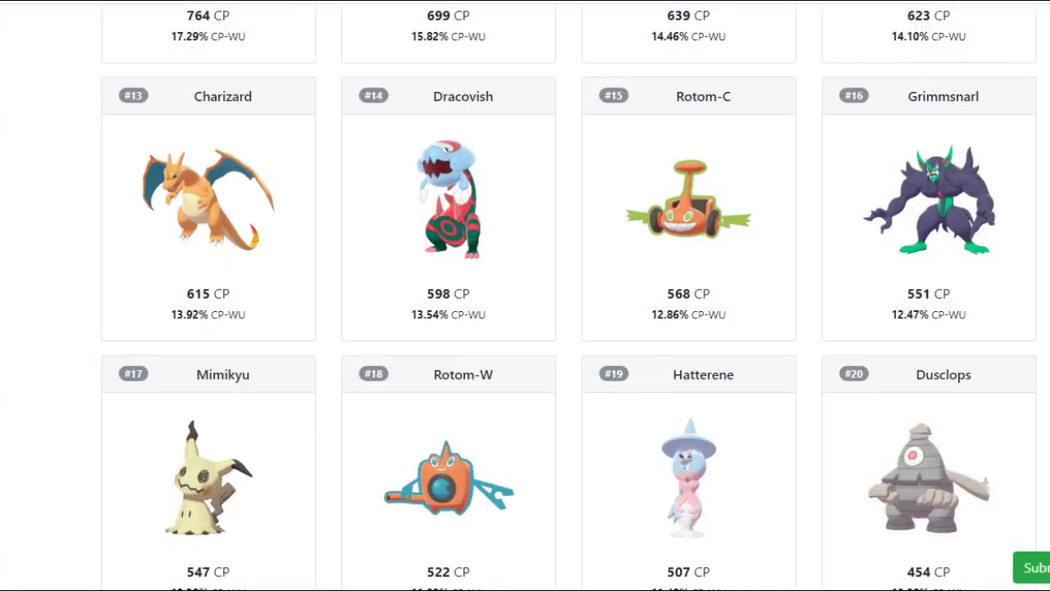
{"action": "scroll", "coordinate": [541, 217], "scroll_direction": "up", "scroll_amount": 5}
{"action": "scroll", "coordinate": [529, 195], "scroll_direction": "up", "scroll_amount": 5}
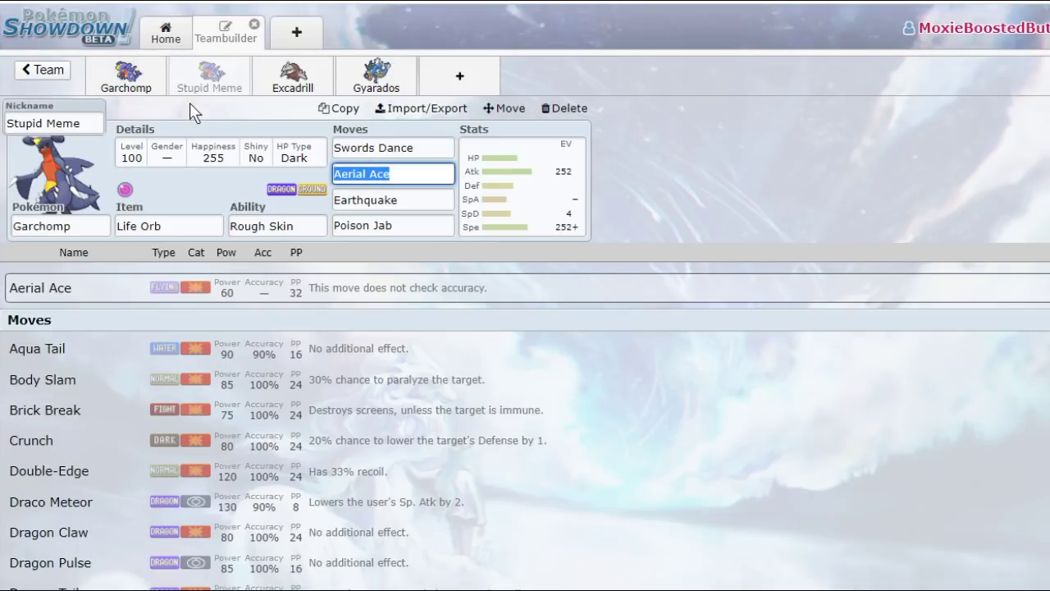
Set Excadrill's ability to Mold Breaker, and open the Talonflame team Untitled 86 from the team list.
{"action": "left_click", "coordinate": [299, 82]}
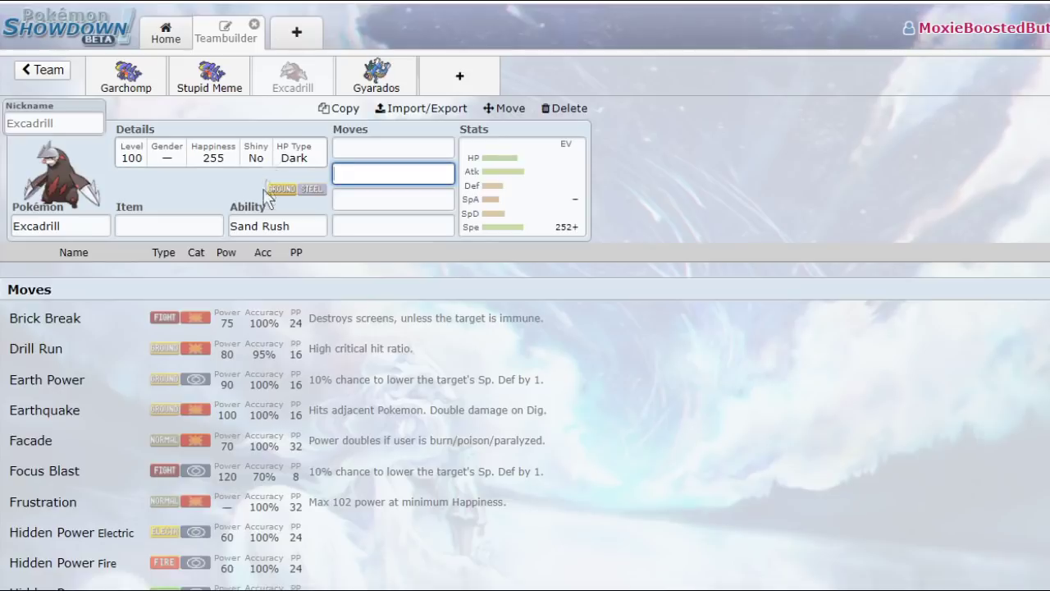
{"action": "left_click", "coordinate": [275, 226]}
{"action": "left_click", "coordinate": [128, 413]}
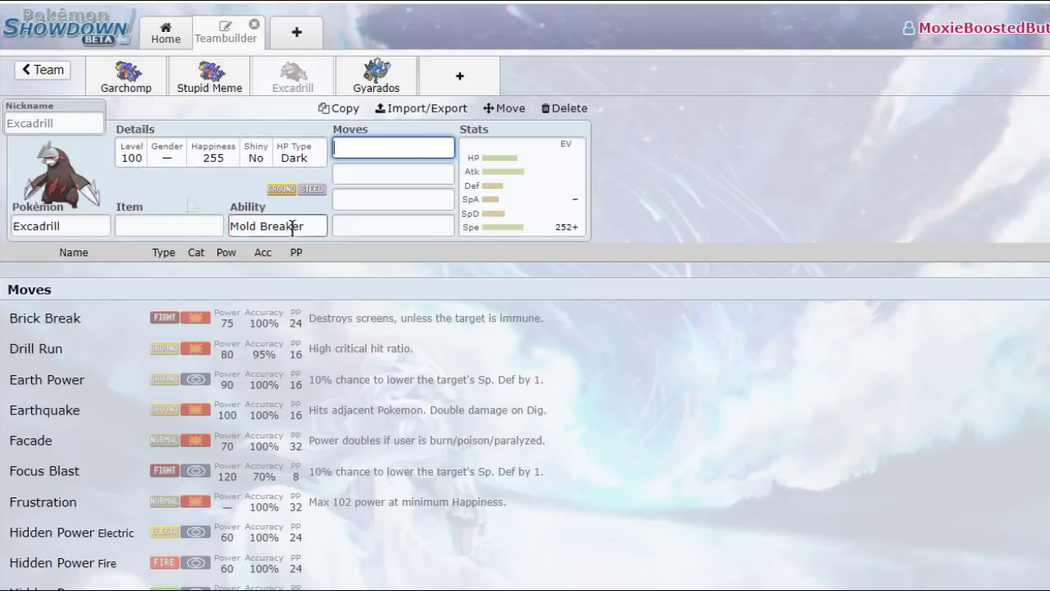
{"action": "left_click", "coordinate": [33, 70]}
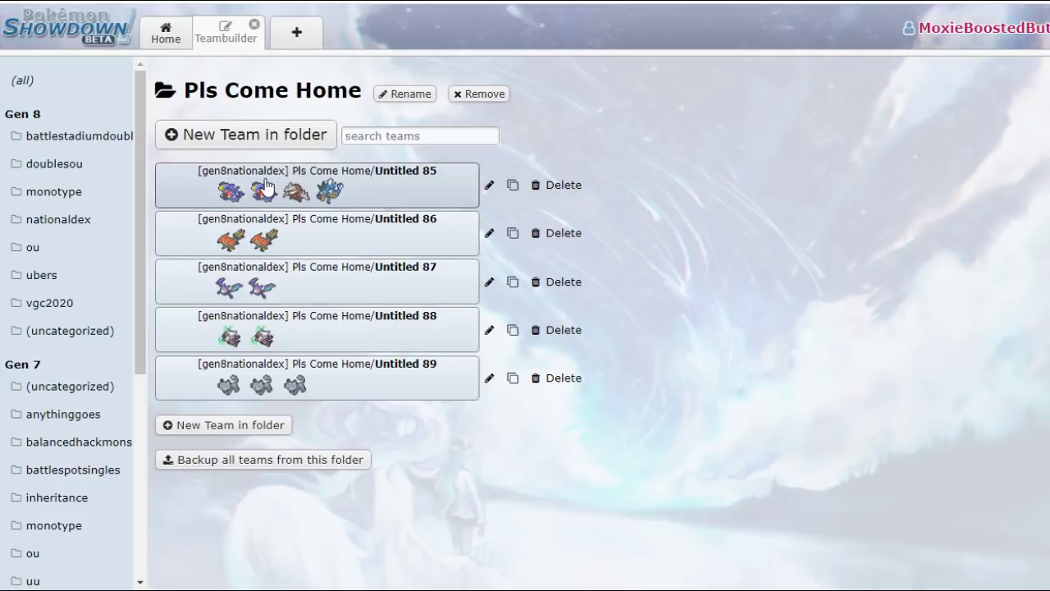
{"action": "left_click", "coordinate": [202, 223]}
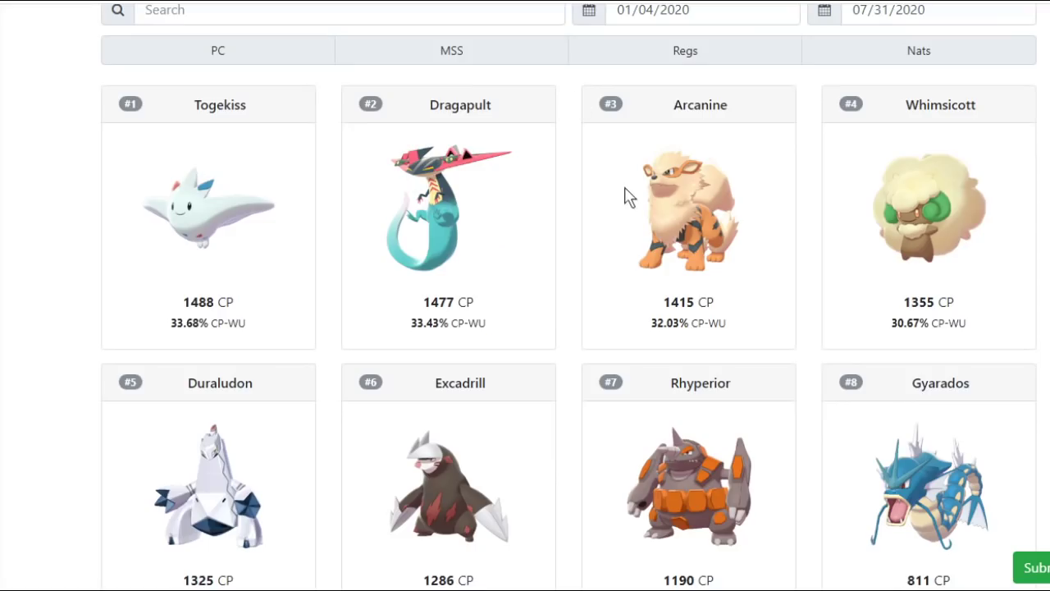
Go through the usage ranking from rank 1 down to about rank 64 to review the commonly used Pokémon.
{"action": "scroll", "coordinate": [629, 197], "scroll_direction": "down", "scroll_amount": 6}
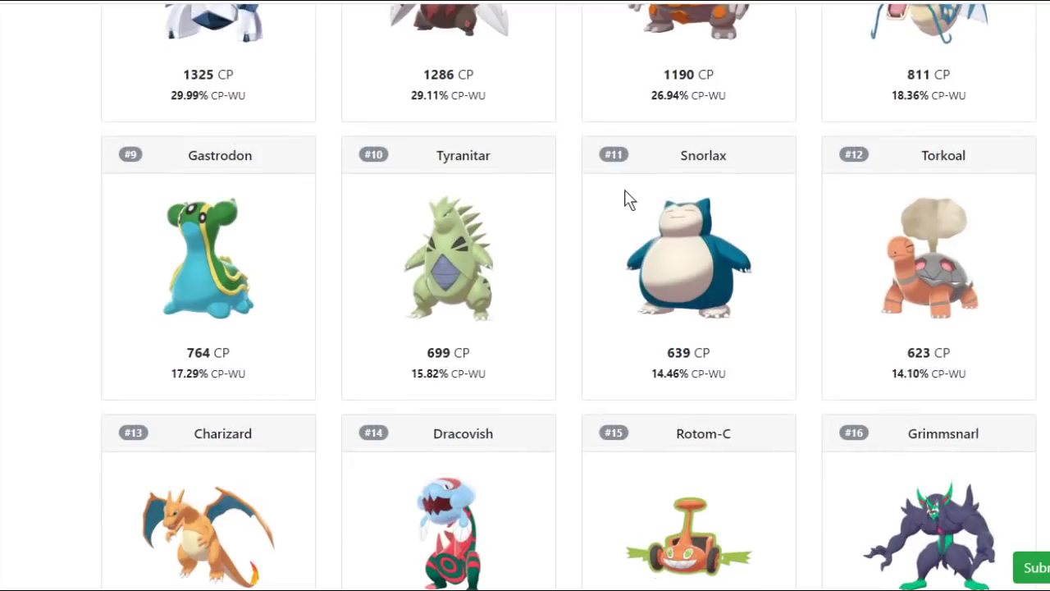
{"action": "scroll", "coordinate": [630, 197], "scroll_direction": "down", "scroll_amount": 8}
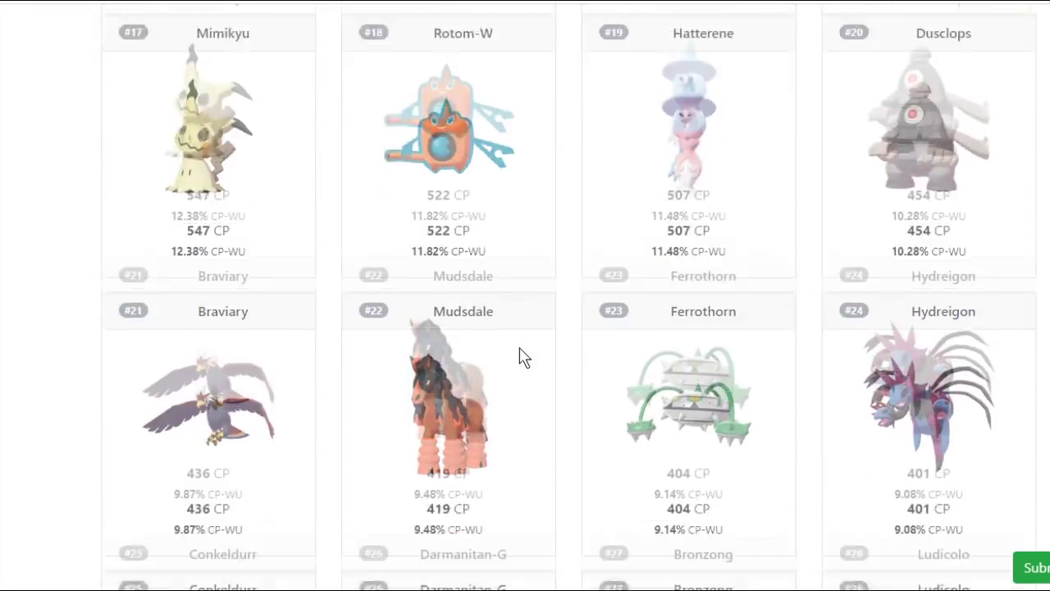
{"action": "scroll", "coordinate": [524, 357], "scroll_direction": "down", "scroll_amount": 11}
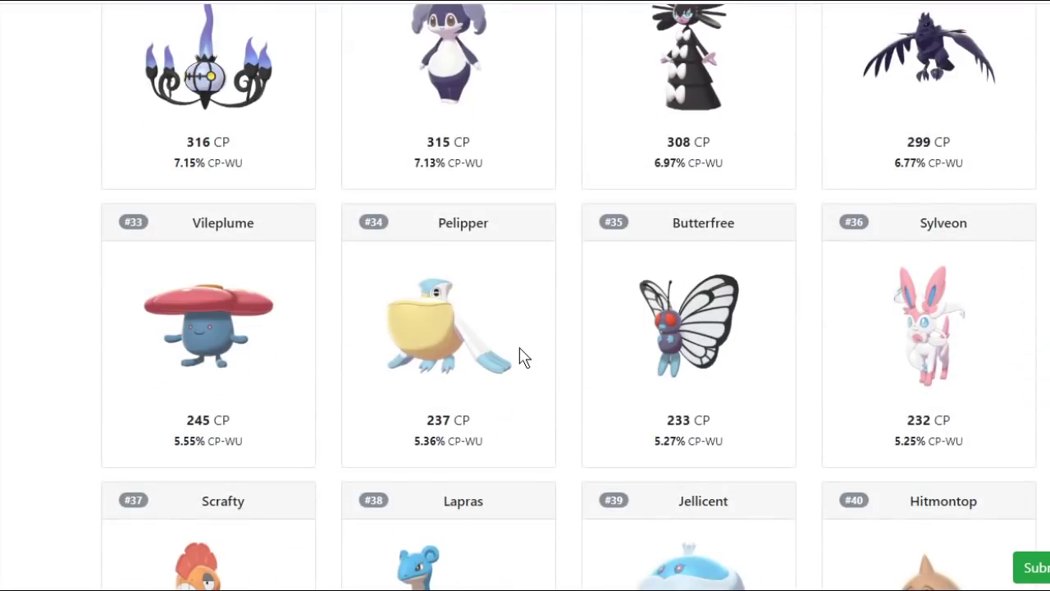
{"action": "scroll", "coordinate": [524, 357], "scroll_direction": "down", "scroll_amount": 5}
{"action": "scroll", "coordinate": [524, 357], "scroll_direction": "up", "scroll_amount": 10}
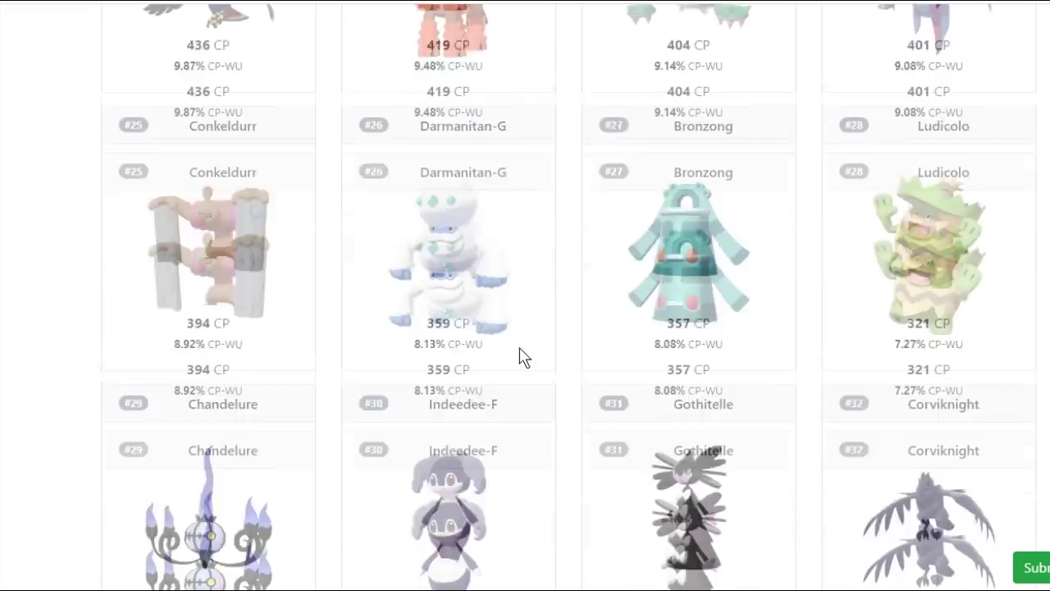
{"action": "scroll", "coordinate": [524, 357], "scroll_direction": "up", "scroll_amount": 10}
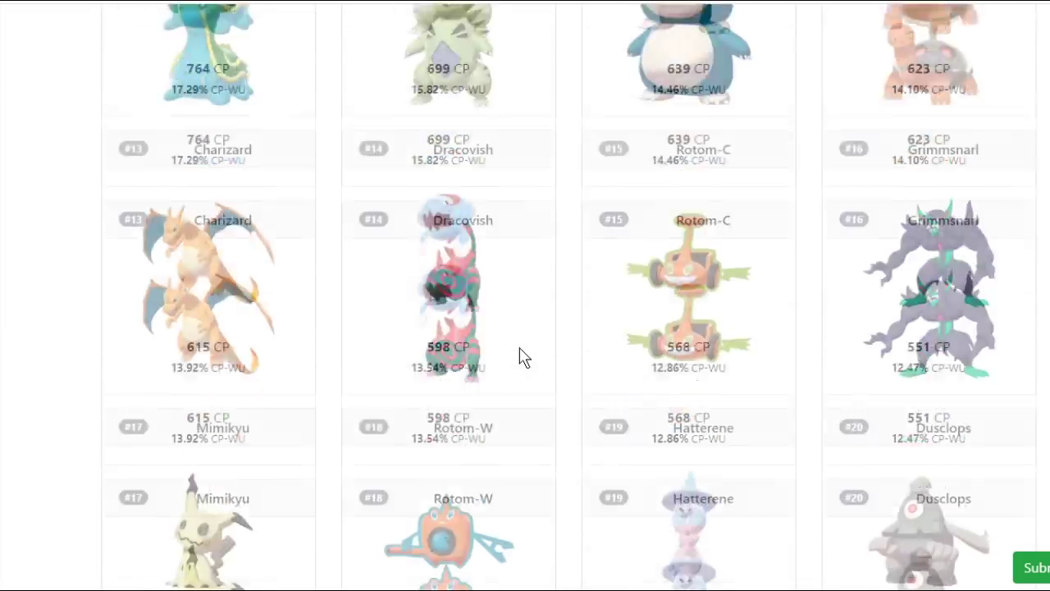
{"action": "scroll", "coordinate": [524, 357], "scroll_direction": "up", "scroll_amount": 14}
{"action": "scroll", "coordinate": [529, 357], "scroll_direction": "down", "scroll_amount": 2}
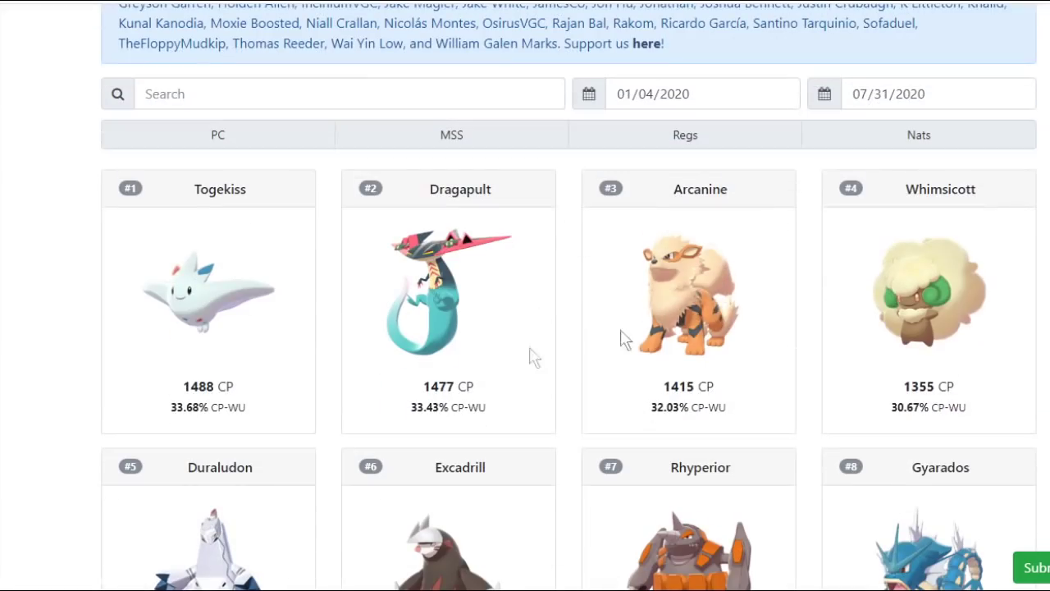
{"action": "scroll", "coordinate": [713, 270], "scroll_direction": "down", "scroll_amount": 6}
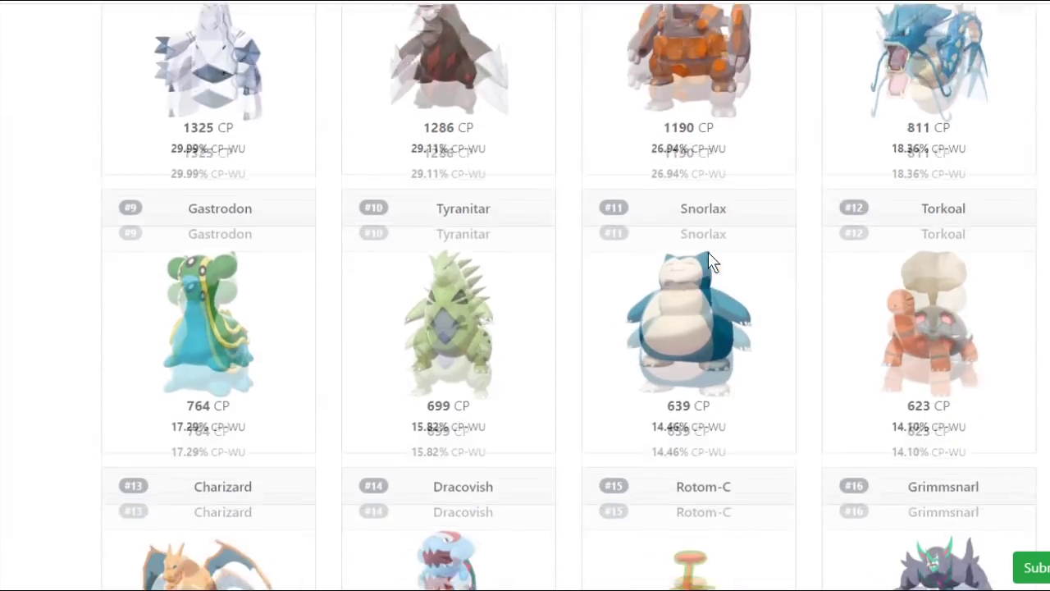
{"action": "scroll", "coordinate": [708, 254], "scroll_direction": "down", "scroll_amount": 2}
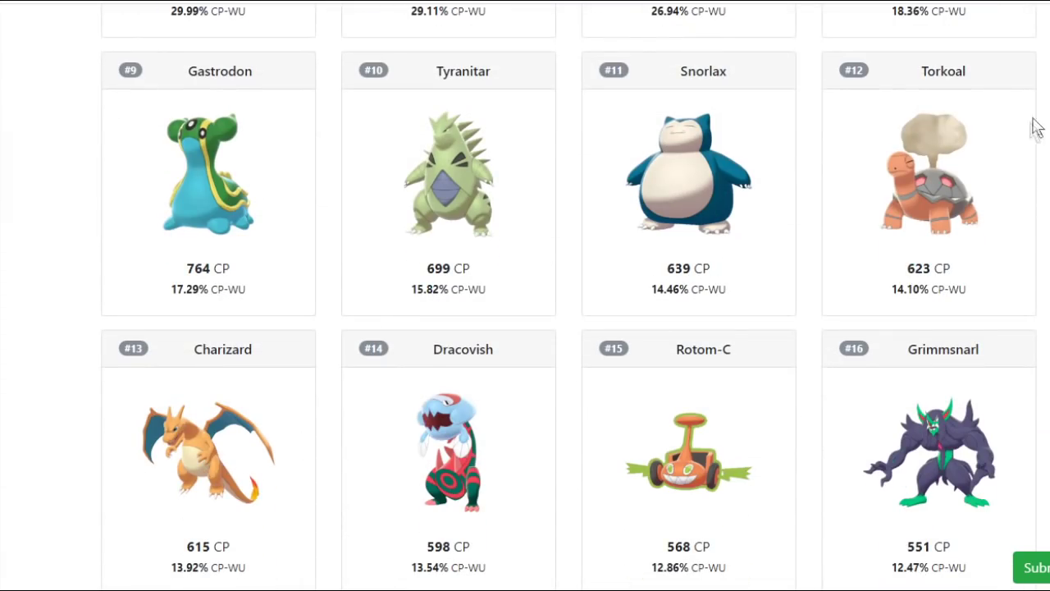
{"action": "scroll", "coordinate": [957, 181], "scroll_direction": "down", "scroll_amount": 10}
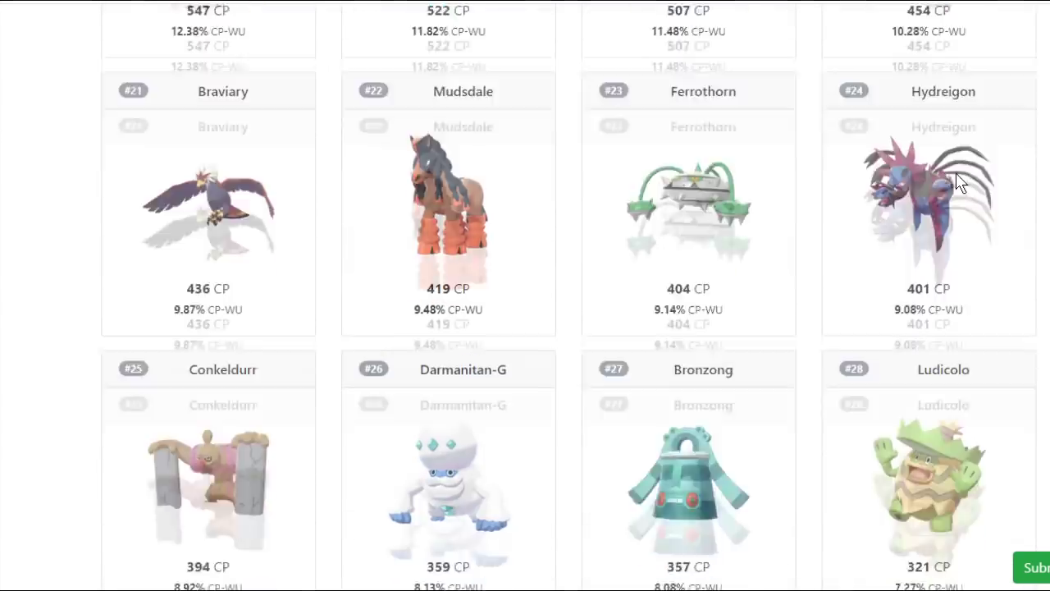
{"action": "scroll", "coordinate": [960, 182], "scroll_direction": "down", "scroll_amount": 10}
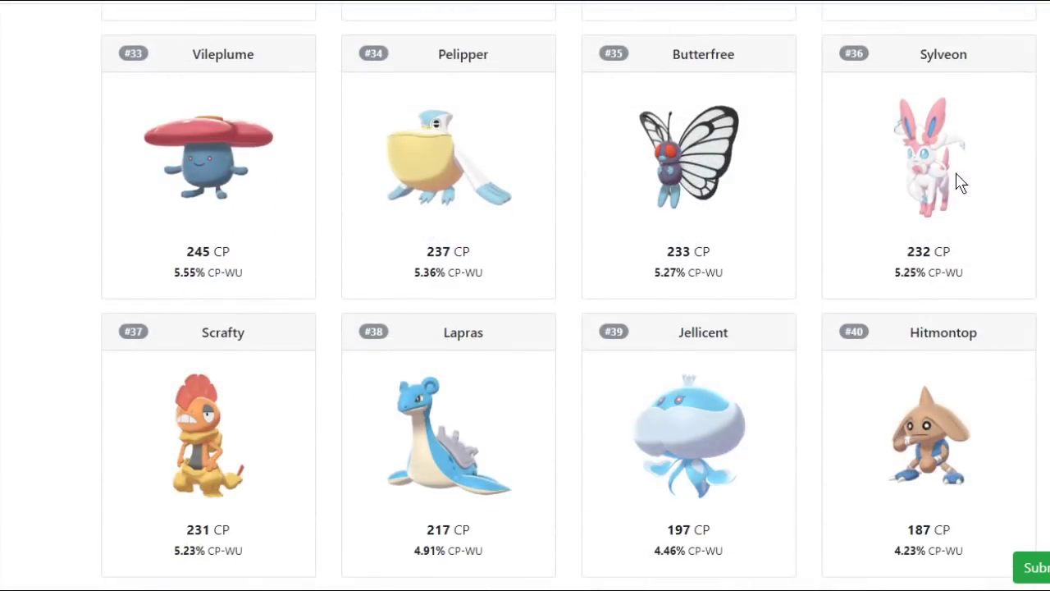
{"action": "scroll", "coordinate": [958, 180], "scroll_direction": "down", "scroll_amount": 3}
{"action": "scroll", "coordinate": [961, 183], "scroll_direction": "down", "scroll_amount": 2}
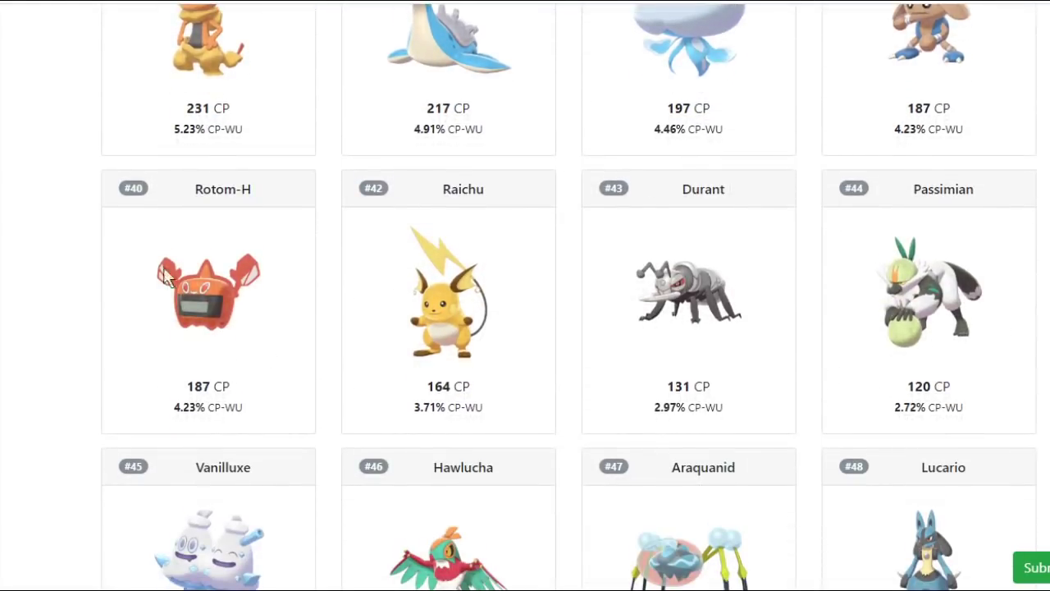
{"action": "scroll", "coordinate": [500, 279], "scroll_direction": "down", "scroll_amount": 12}
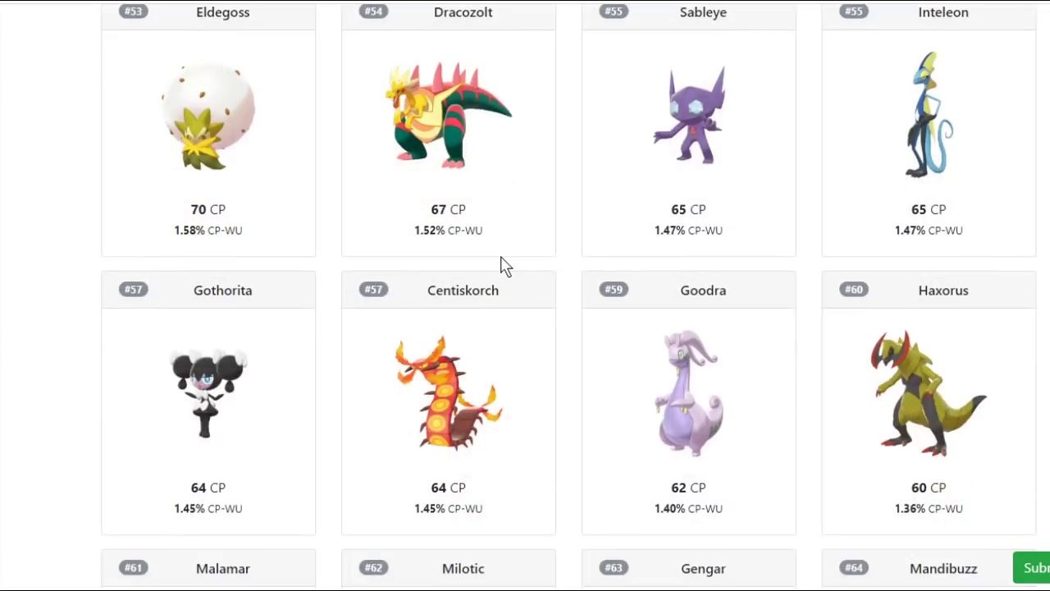
{"action": "scroll", "coordinate": [500, 265], "scroll_direction": "down", "scroll_amount": 3}
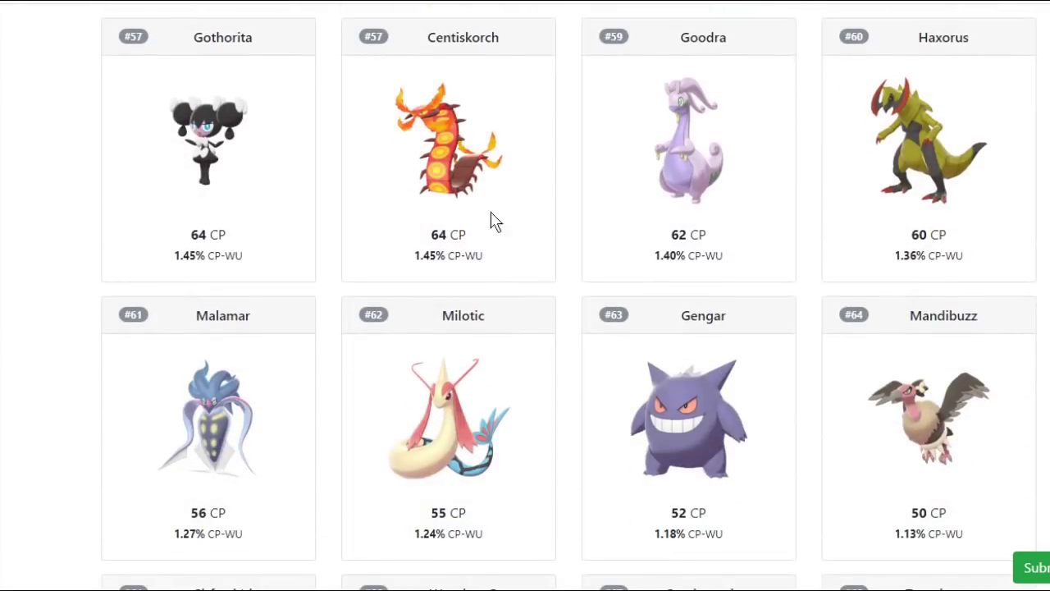
{"action": "scroll", "coordinate": [284, 326], "scroll_direction": "up", "scroll_amount": 14}
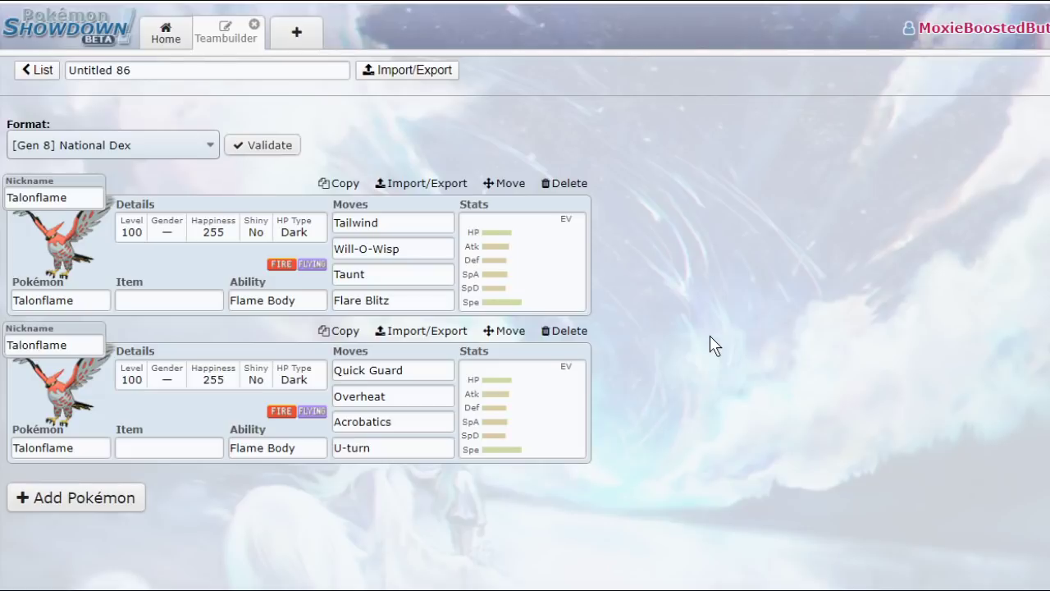
Check the first Talonflame's base stats and set its ability to Gale Wings.
{"action": "left_click", "coordinate": [578, 289]}
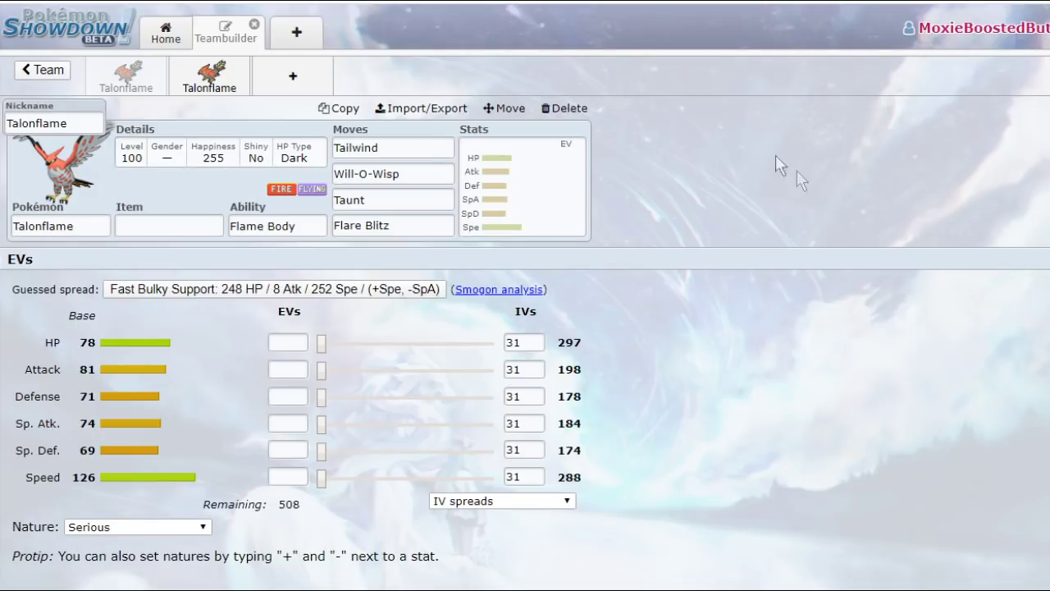
{"action": "left_click", "coordinate": [299, 228]}
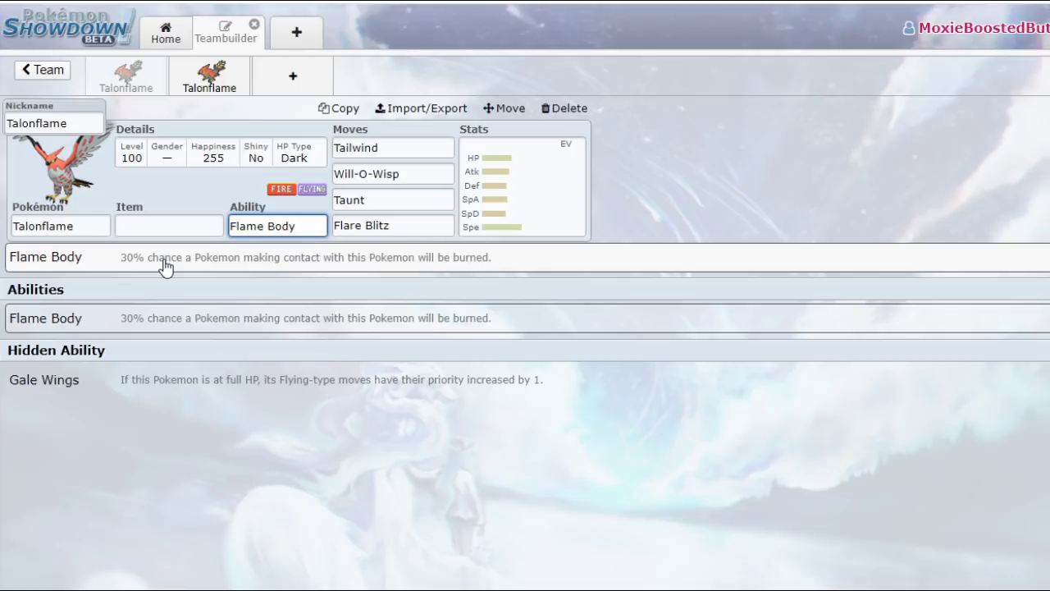
{"action": "left_click", "coordinate": [85, 391]}
{"action": "left_click", "coordinate": [253, 223]}
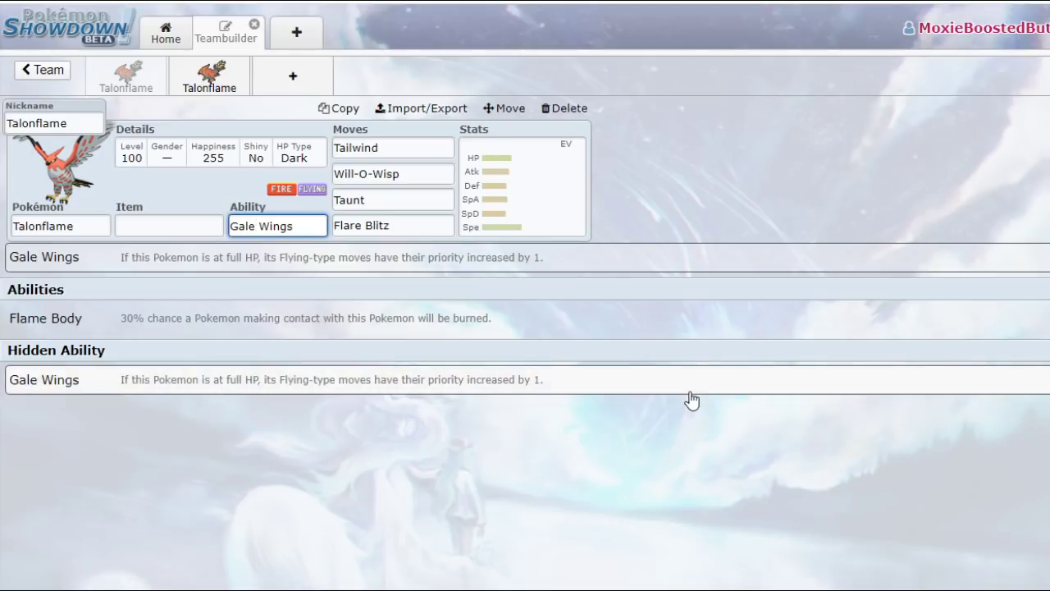
Examine the first Talonflame's available moves and its base Speed.
{"action": "left_click", "coordinate": [407, 144]}
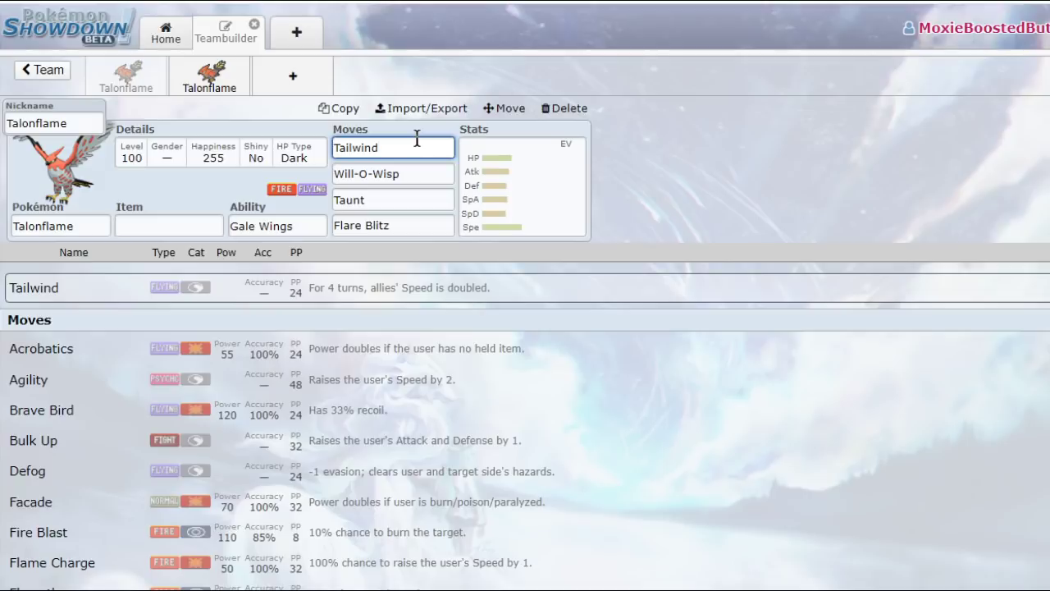
{"action": "scroll", "coordinate": [205, 369], "scroll_direction": "down", "scroll_amount": 10}
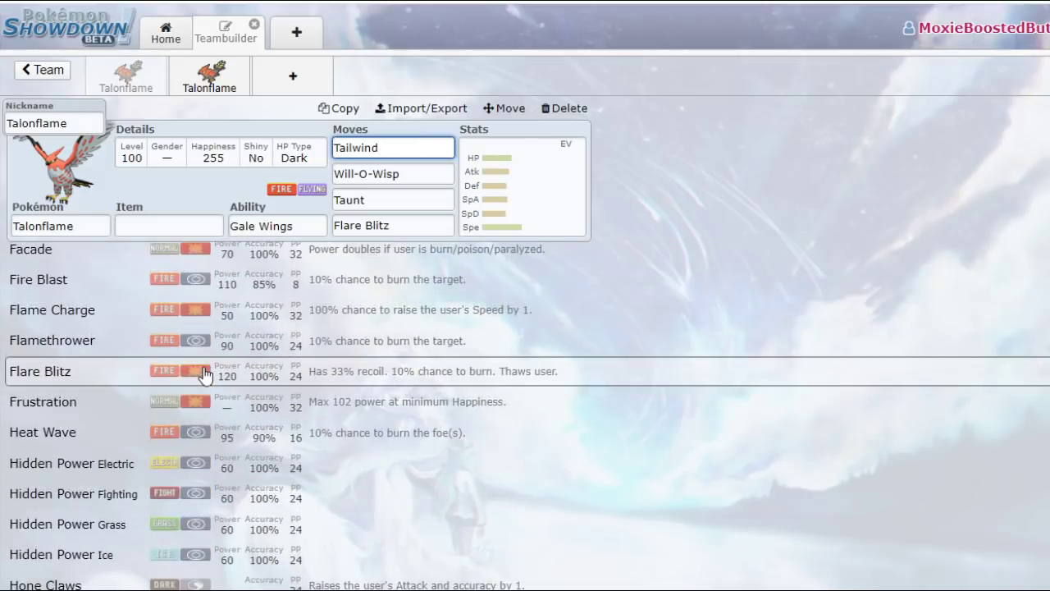
{"action": "left_click", "coordinate": [536, 199]}
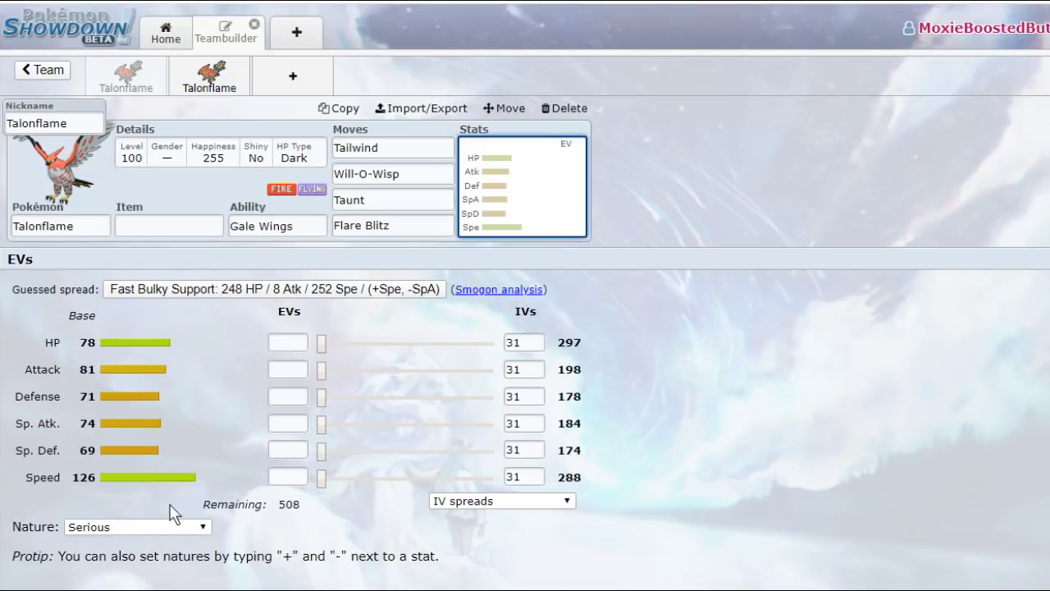
{"action": "double_click", "coordinate": [75, 470]}
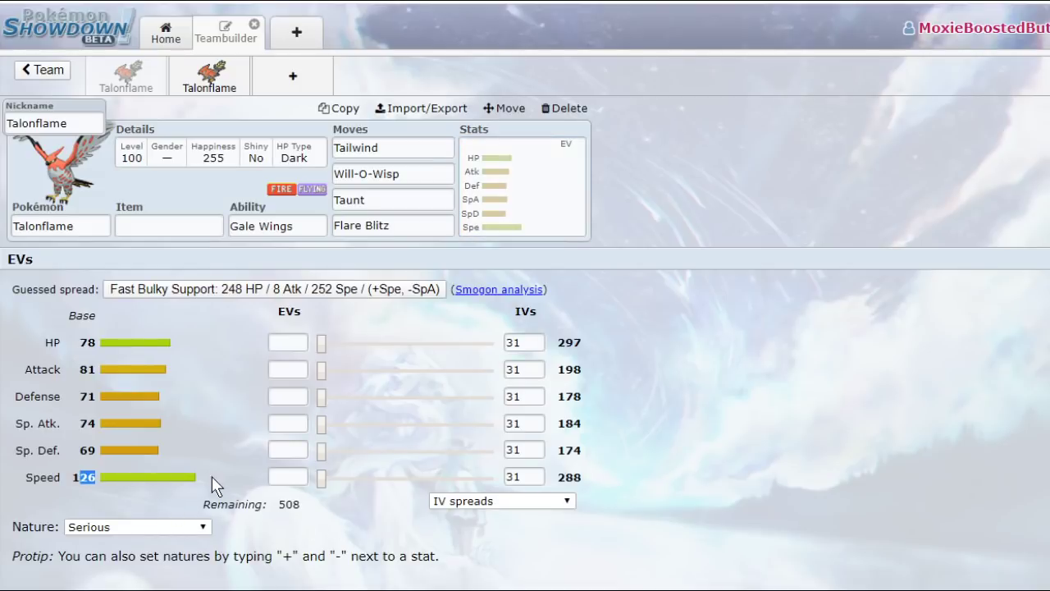
{"action": "left_click", "coordinate": [212, 476]}
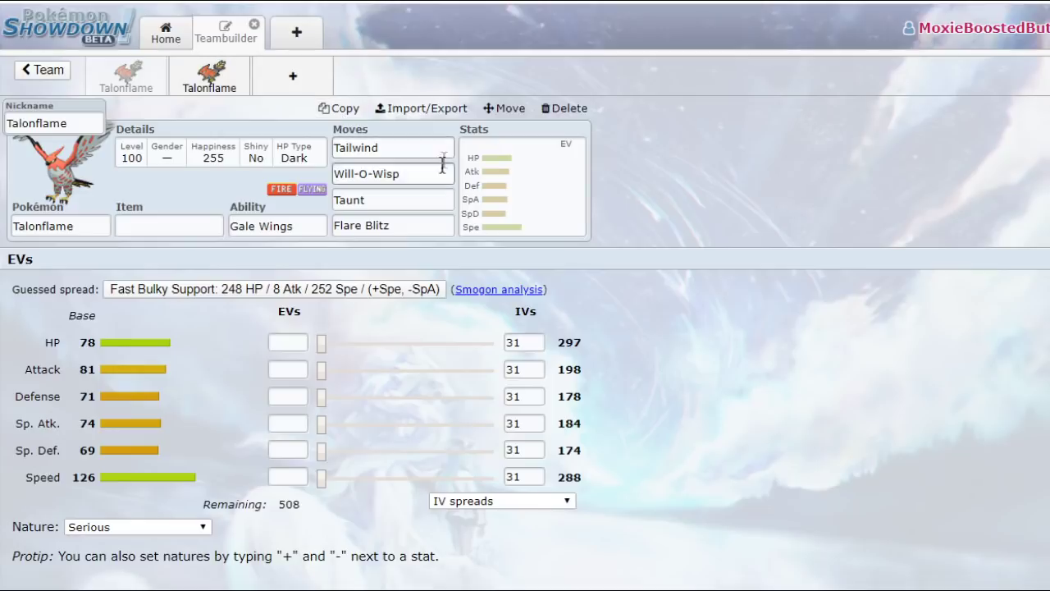
Read the descriptions of Will-O-Wisp, Taunt, Tailwind and the Gale Wings ability on the first Talonflame.
{"action": "left_click", "coordinate": [390, 174]}
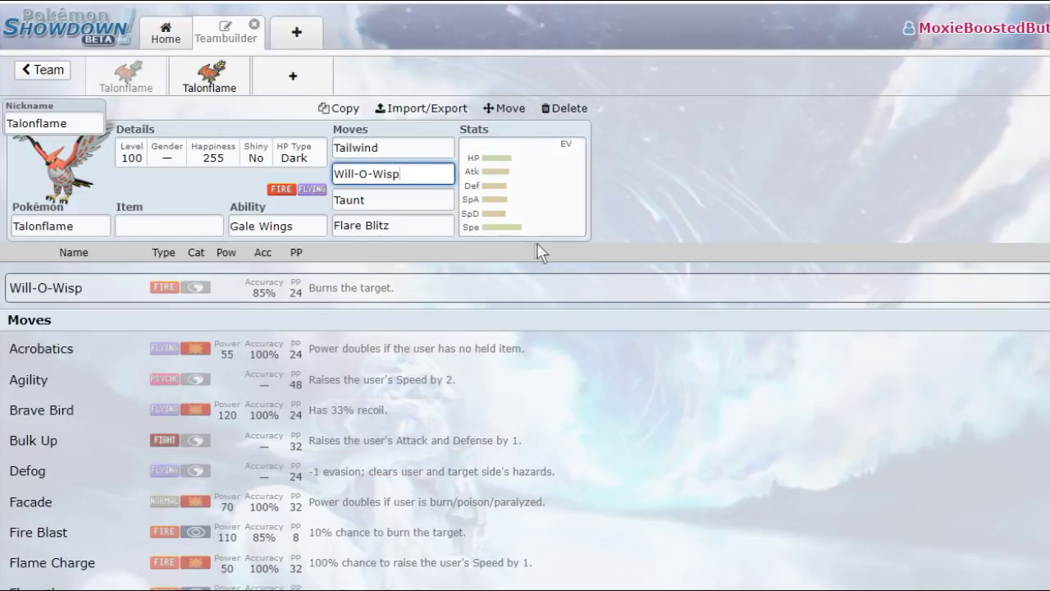
{"action": "left_click", "coordinate": [392, 205]}
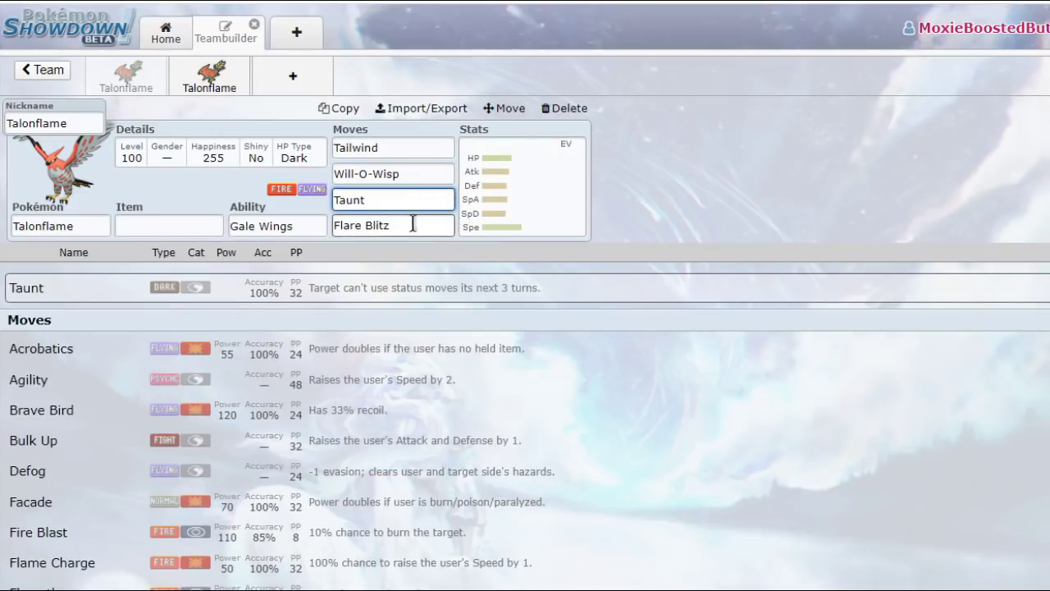
{"action": "left_click", "coordinate": [410, 145]}
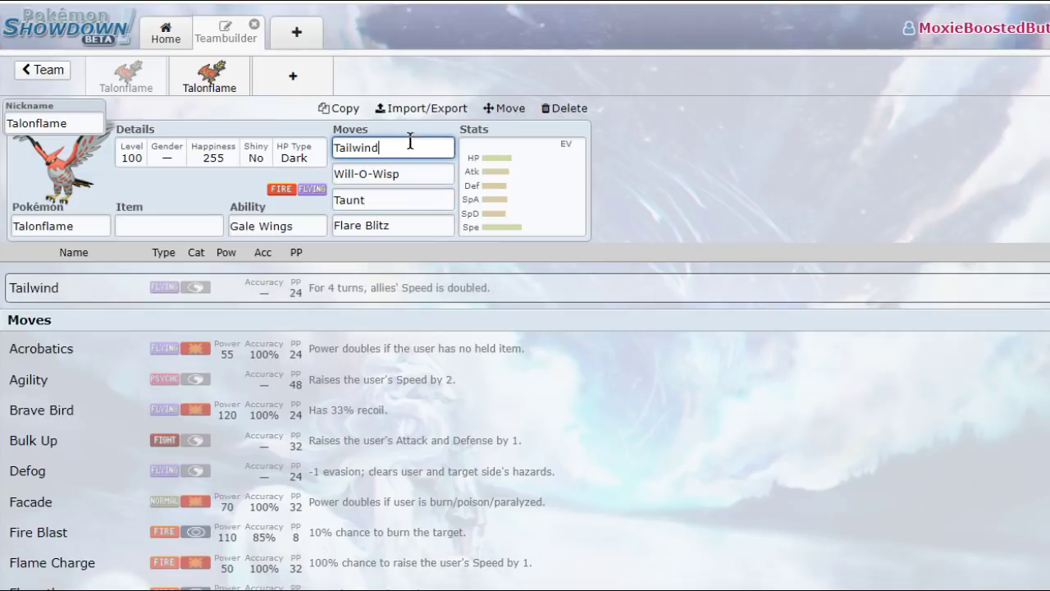
{"action": "left_click", "coordinate": [302, 228]}
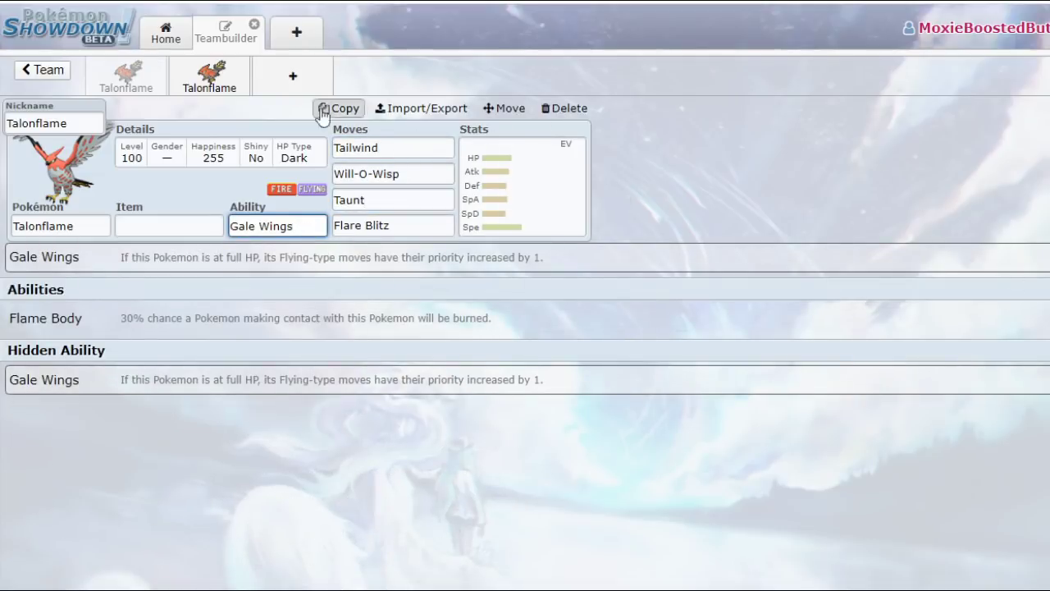
Check the first Talonflame's EV spread and set its level to 50.
{"action": "left_click", "coordinate": [562, 199]}
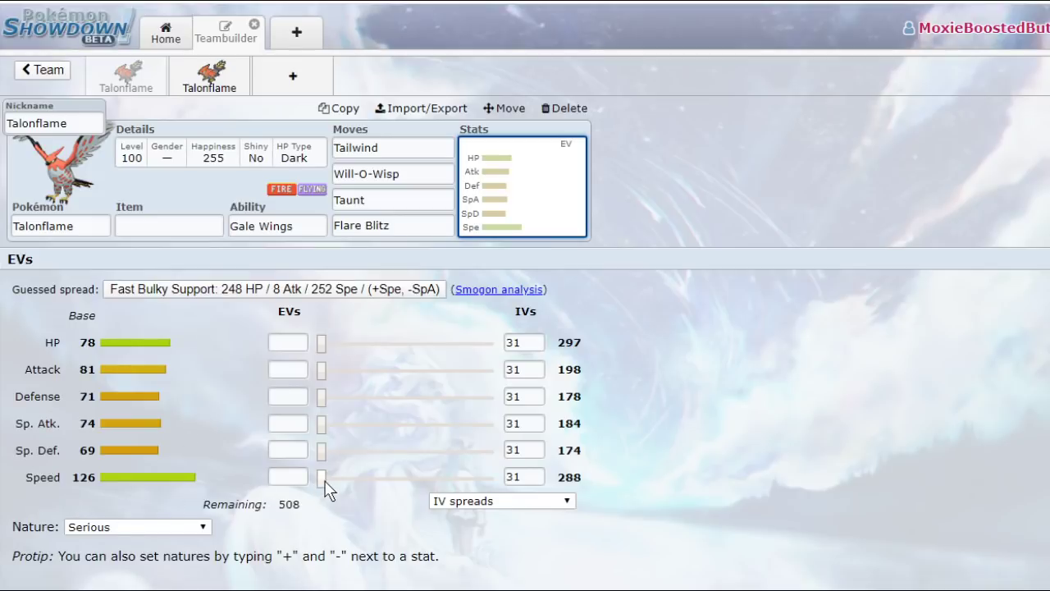
{"action": "left_click", "coordinate": [205, 154]}
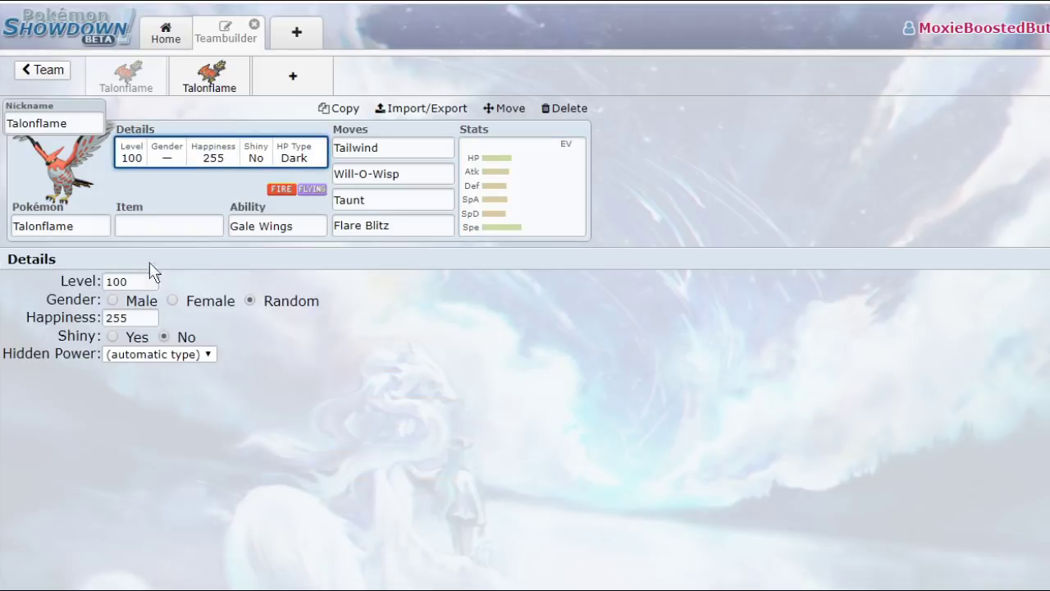
{"action": "type", "text": "50"}
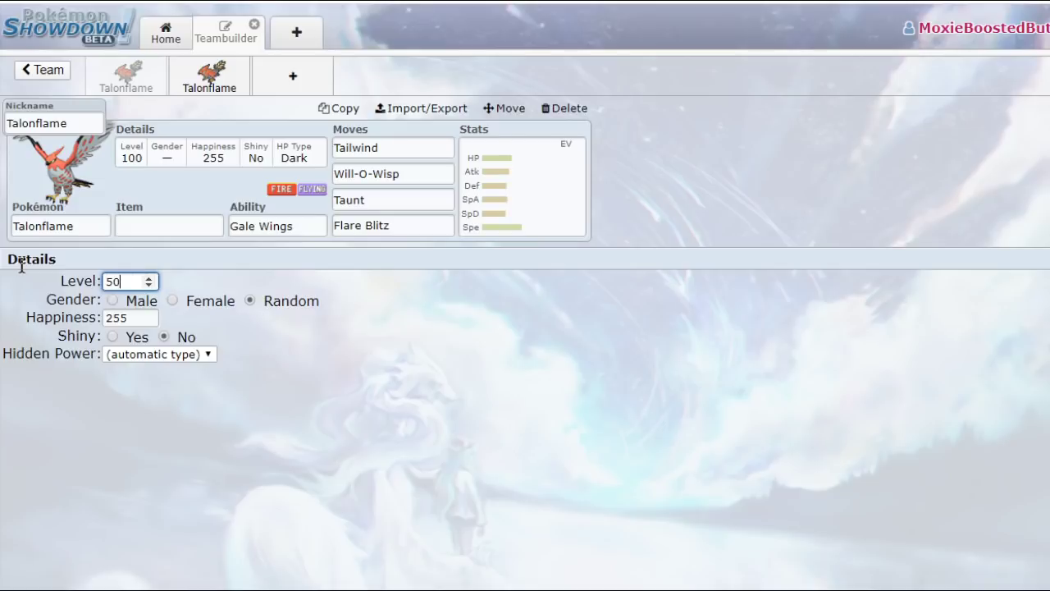
Preview how Speed, HP and Defense EVs affect the first Talonflame's stats at level 50.
{"action": "left_click", "coordinate": [581, 188]}
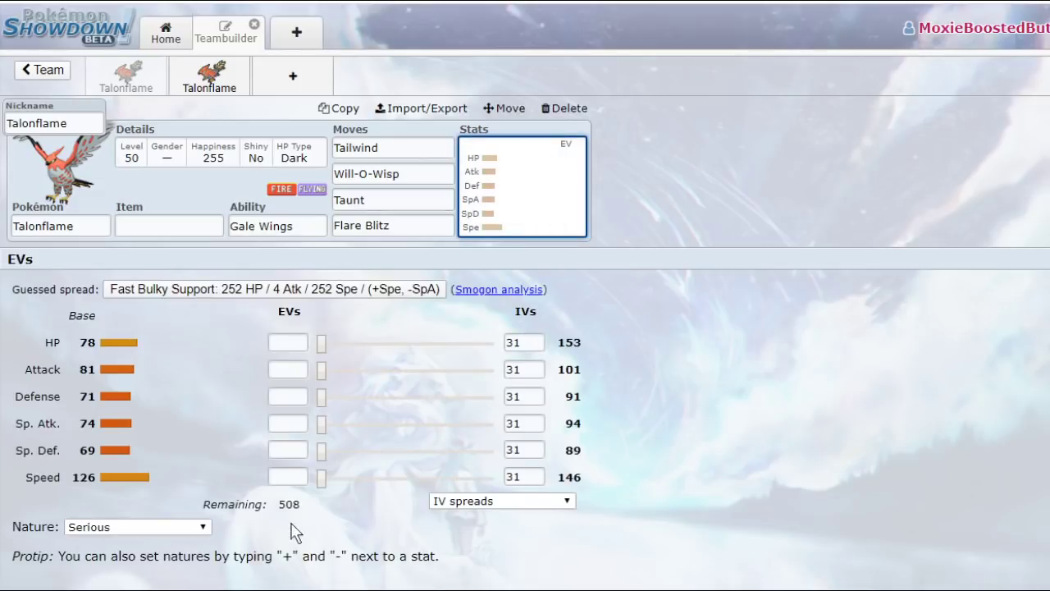
{"action": "left_click_drag", "start_coordinate": [322, 480], "coordinate": [291, 469]}
{"action": "mouse_move", "coordinate": [321, 342]}
{"action": "left_mouse_down"}
{"action": "mouse_move", "coordinate": [506, 371]}
{"action": "mouse_move", "coordinate": [321, 343]}
{"action": "left_mouse_up"}
{"action": "mouse_move", "coordinate": [320, 397]}
{"action": "left_mouse_down"}
{"action": "mouse_move", "coordinate": [447, 396]}
{"action": "mouse_move", "coordinate": [321, 399]}
{"action": "left_mouse_up"}
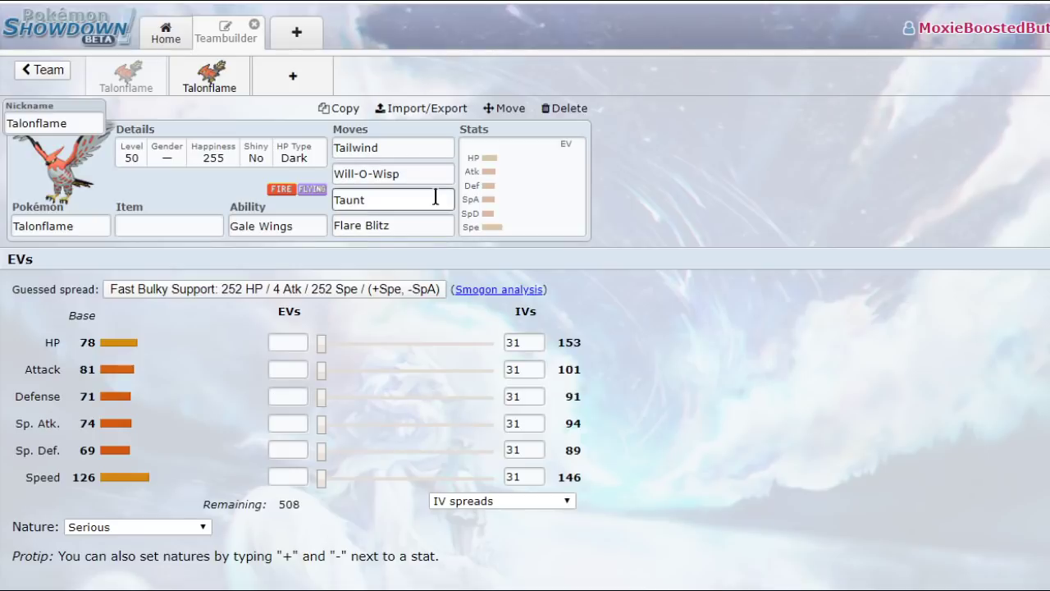
Read the descriptions of Tailwind, Will-O-Wisp, Taunt and Flare Blitz on the first Talonflame.
{"action": "left_click", "coordinate": [392, 146]}
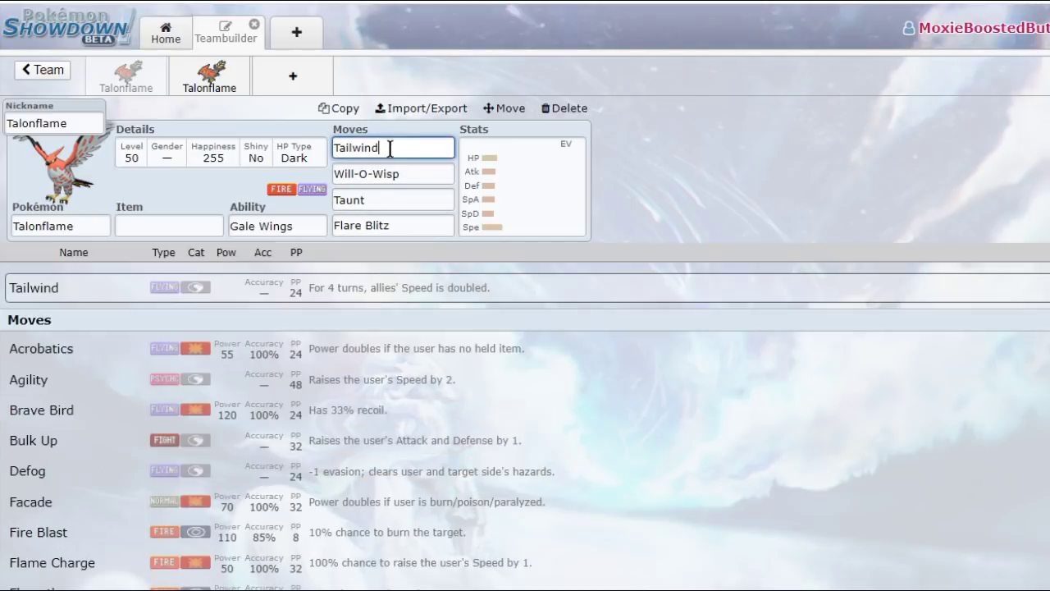
{"action": "left_click", "coordinate": [427, 175]}
{"action": "left_click", "coordinate": [414, 198]}
{"action": "left_click", "coordinate": [422, 225]}
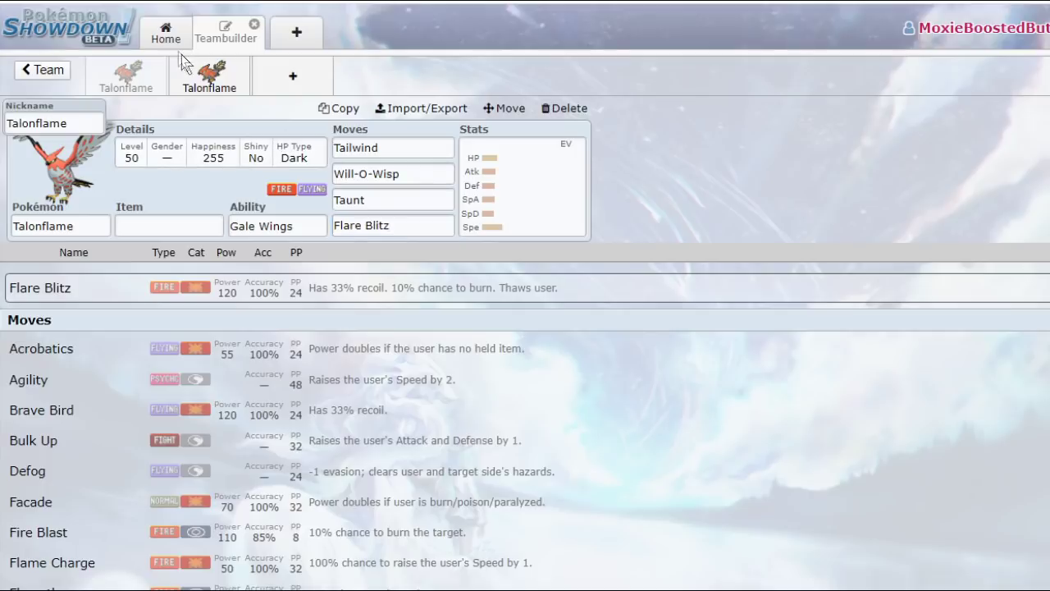
Review the second Talonflame's moves Quick Guard, Overheat, Acrobatics and U-turn.
{"action": "left_click", "coordinate": [127, 74]}
{"action": "left_click", "coordinate": [406, 147]}
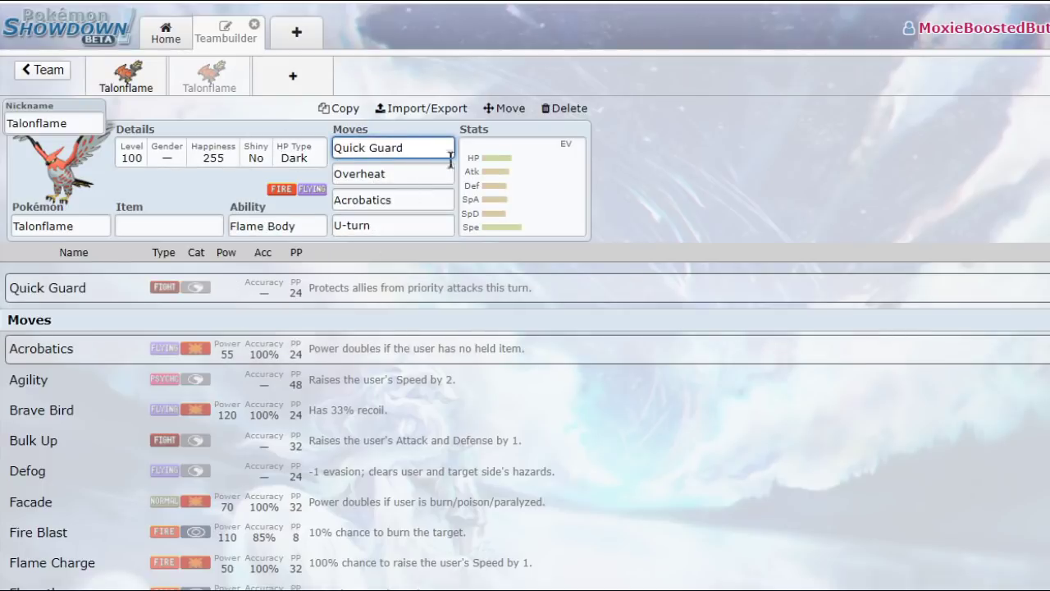
{"action": "left_click", "coordinate": [413, 173]}
{"action": "left_click", "coordinate": [416, 200]}
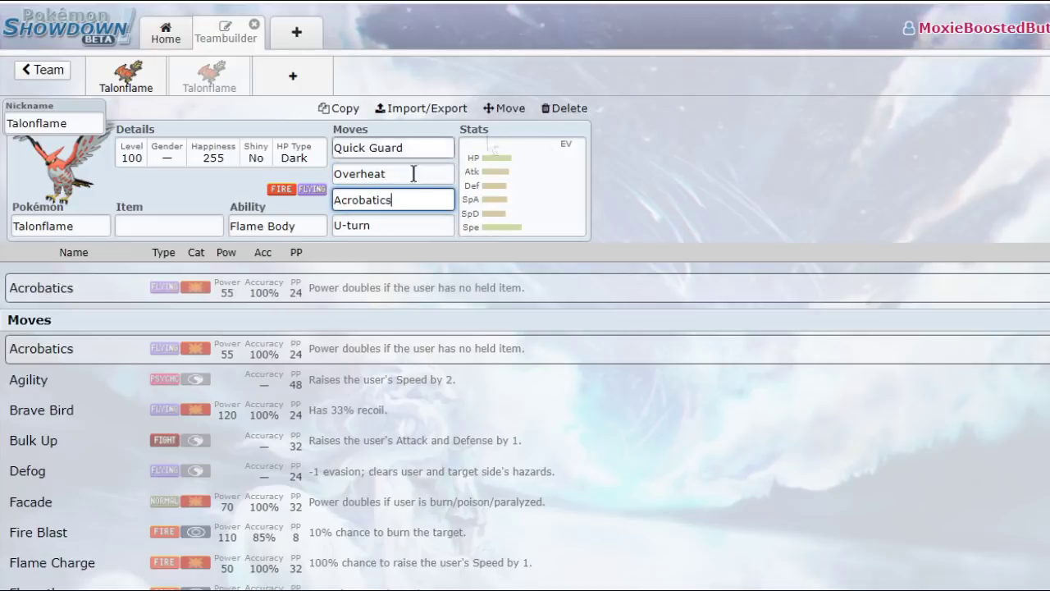
{"action": "left_click", "coordinate": [414, 226]}
Add a third Talonflame to the team and give it Overheat as its first move.
{"action": "left_click", "coordinate": [308, 88]}
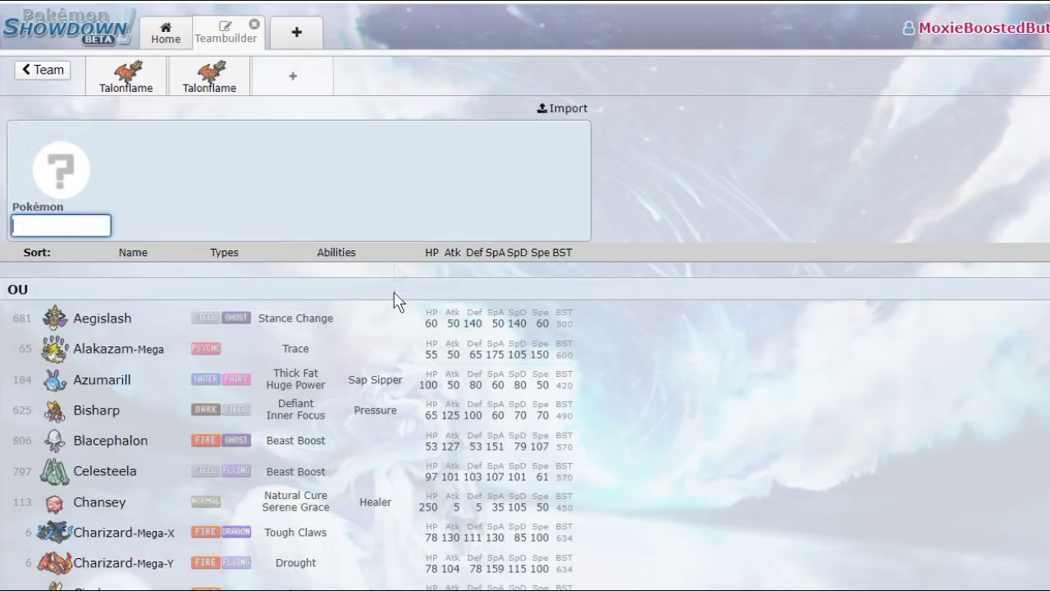
{"action": "type", "text": "tal"}
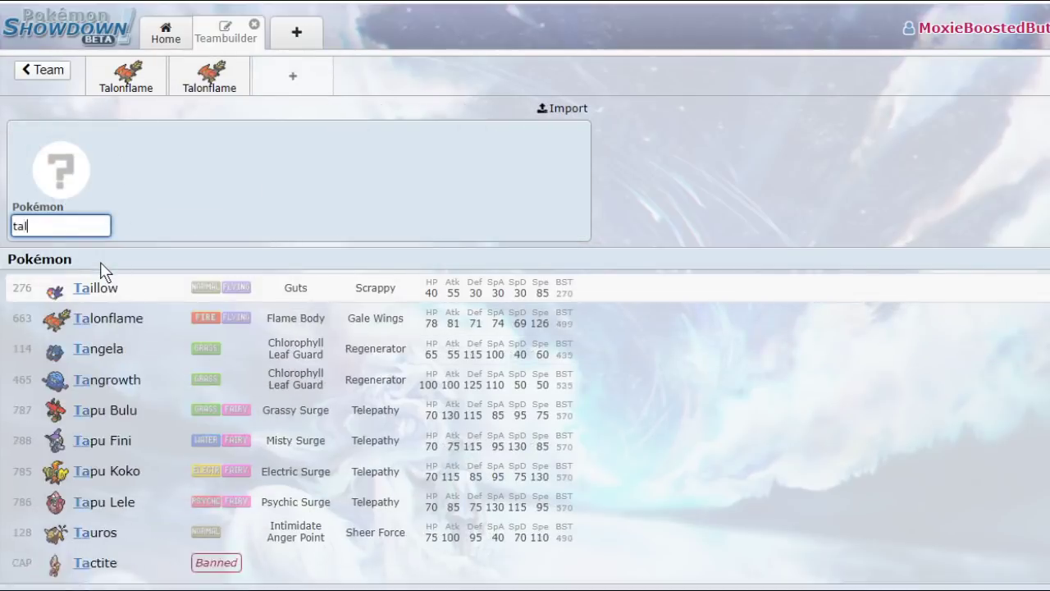
{"action": "left_click", "coordinate": [212, 320]}
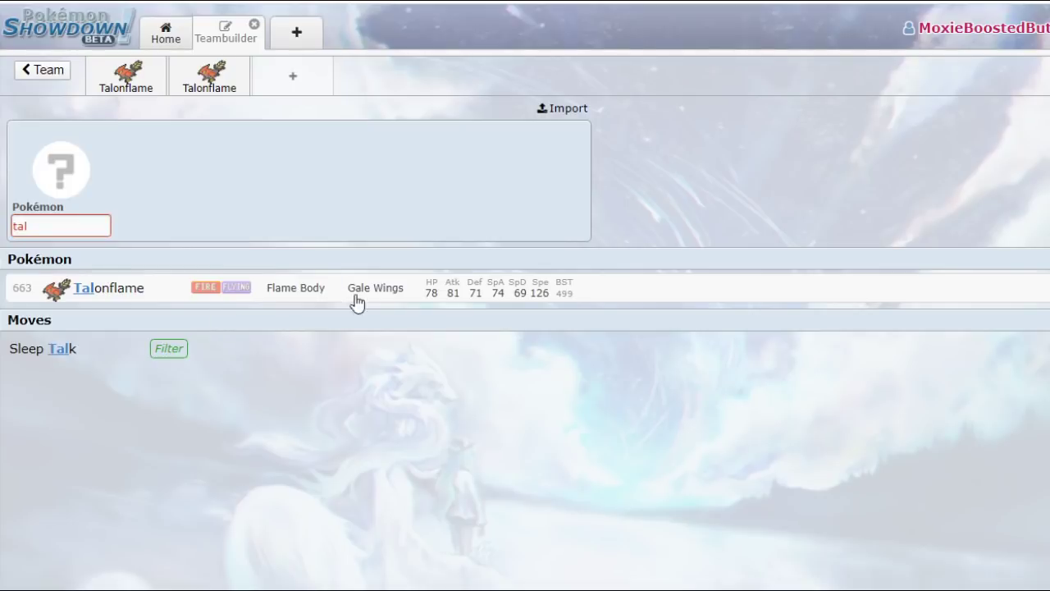
{"action": "left_click", "coordinate": [460, 289]}
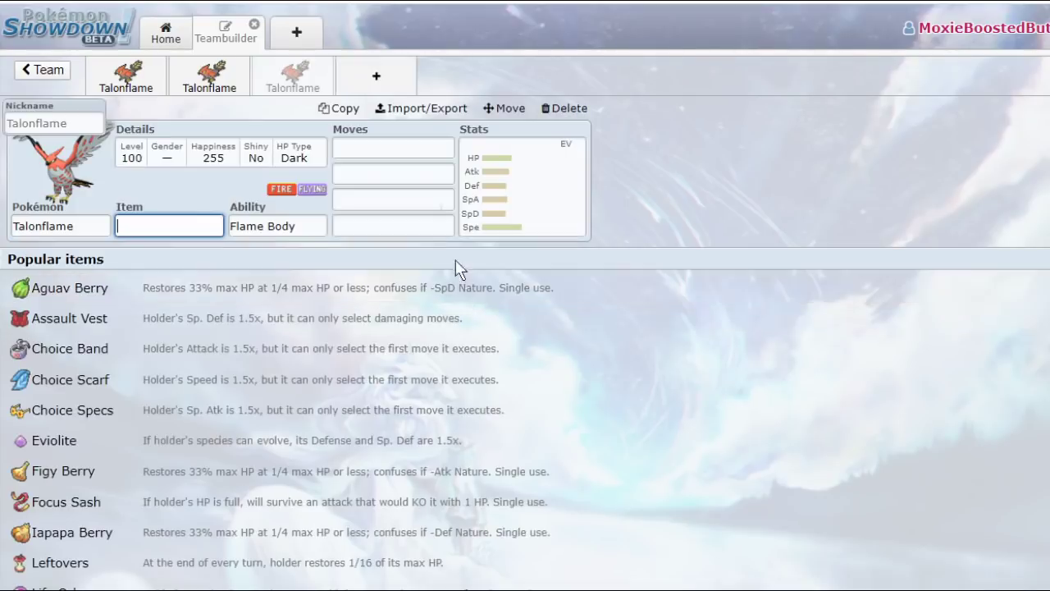
{"action": "left_click", "coordinate": [428, 146]}
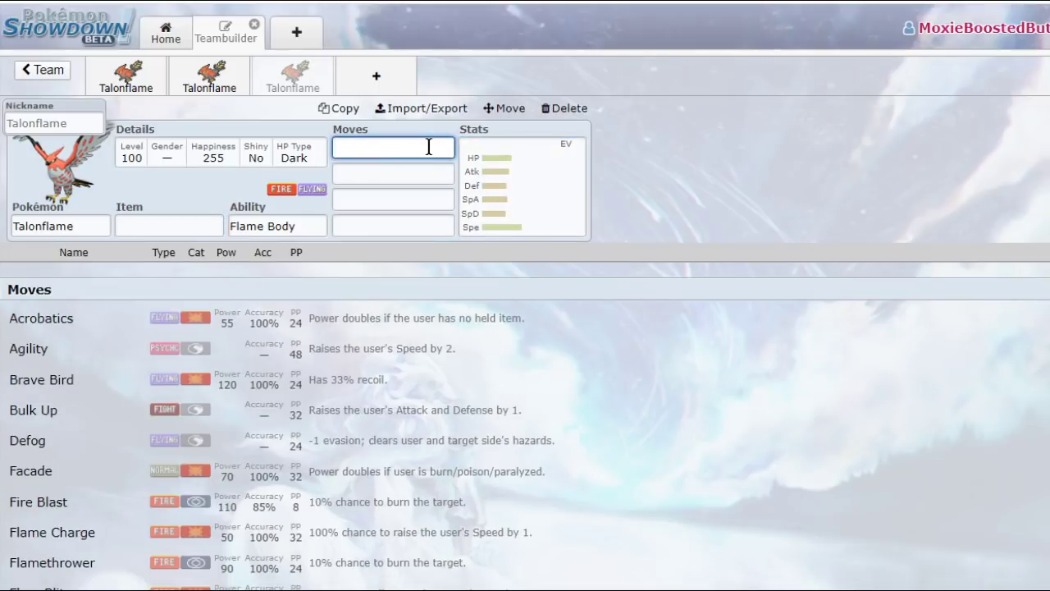
{"action": "type", "text": "over"}
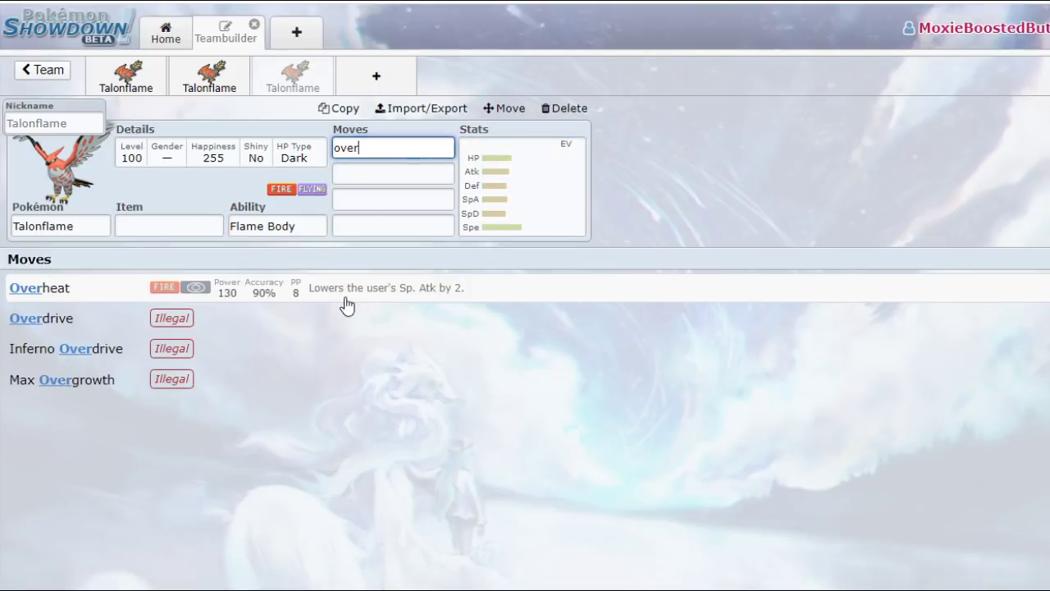
{"action": "left_click", "coordinate": [345, 299]}
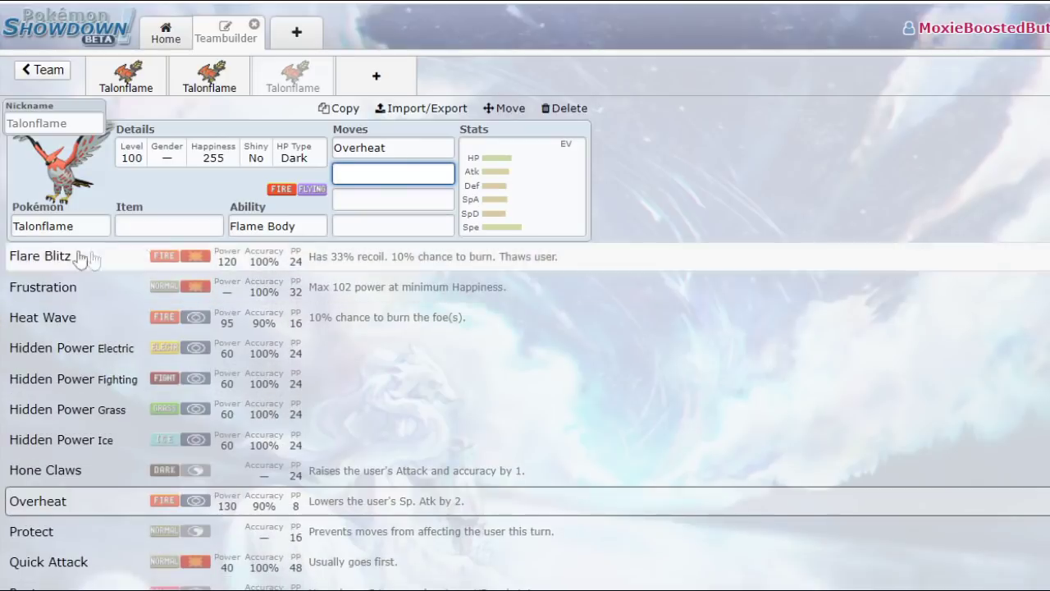
Look through the third Talonflame's remaining available moves and check the Pokémon usage ranking on VGCStats.
{"action": "scroll", "coordinate": [352, 297], "scroll_direction": "down", "scroll_amount": 3}
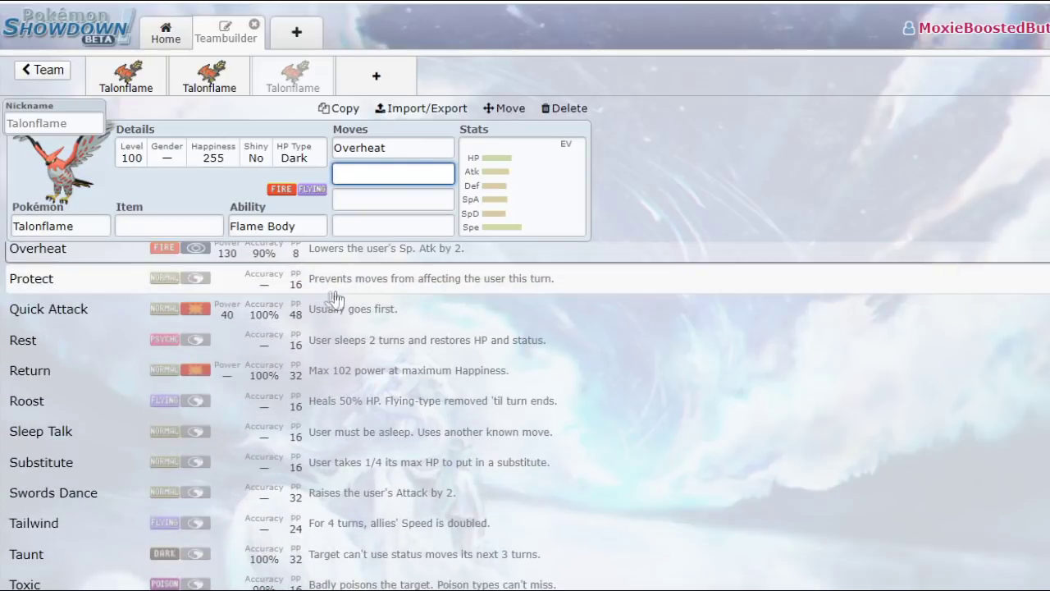
{"action": "scroll", "coordinate": [328, 300], "scroll_direction": "up", "scroll_amount": 3}
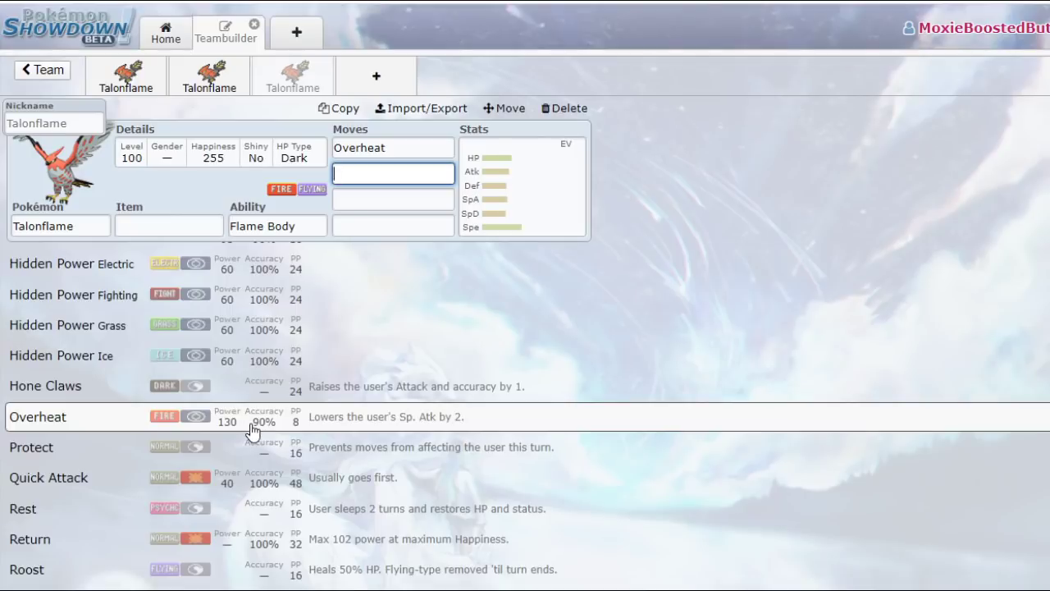
{"action": "scroll", "coordinate": [252, 431], "scroll_direction": "down", "scroll_amount": 8}
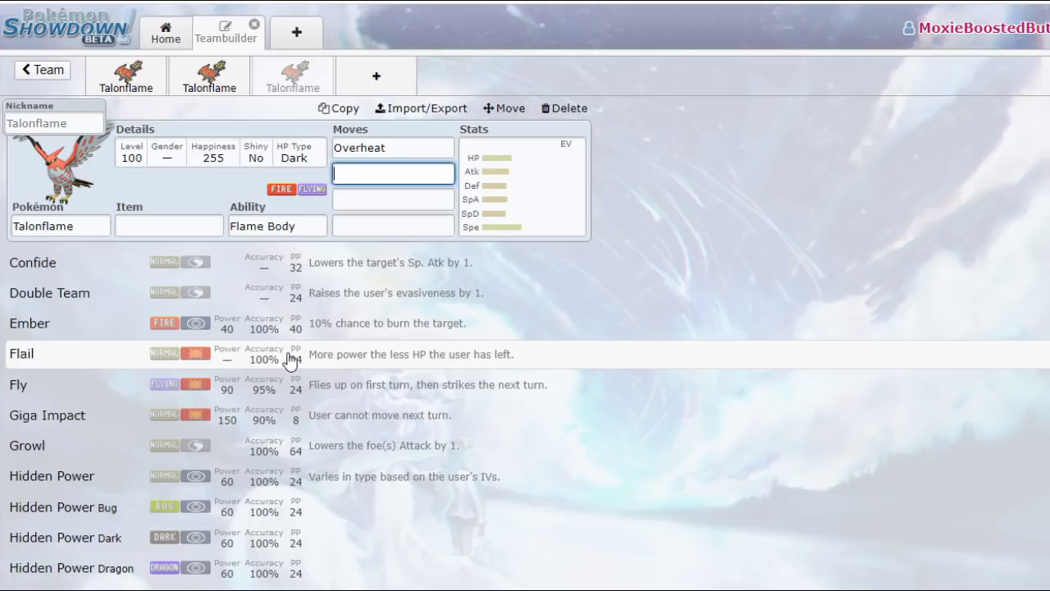
{"action": "scroll", "coordinate": [289, 359], "scroll_direction": "down", "scroll_amount": 5}
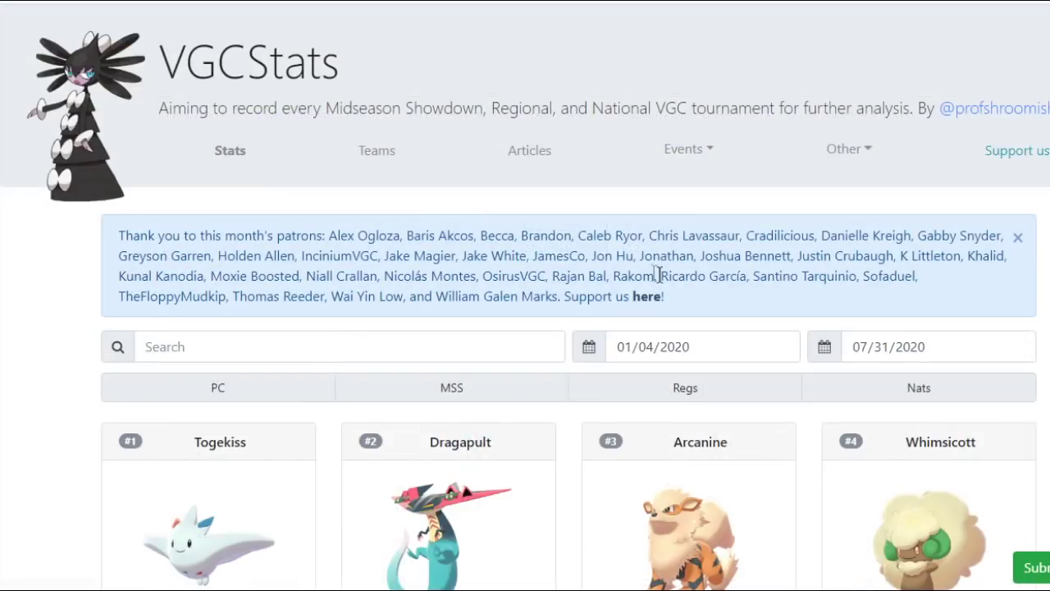
{"action": "scroll", "coordinate": [658, 276], "scroll_direction": "down", "scroll_amount": 4}
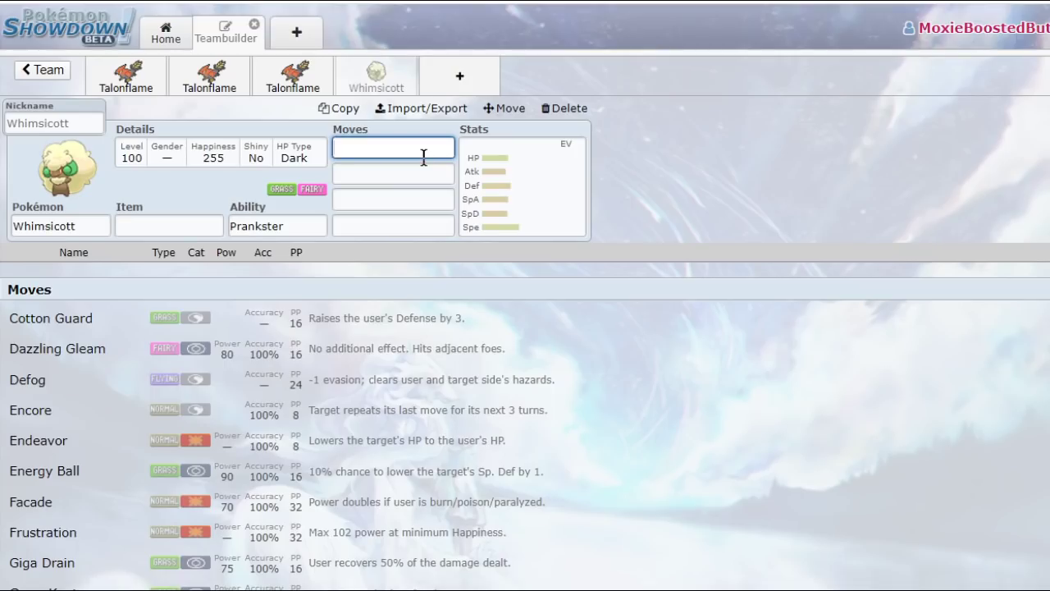
Give Whimsicott the moves Trick Room, Tailwind, Taunt and U-turn in the Showdown Teambuilder.
{"action": "type", "text": "tri"}
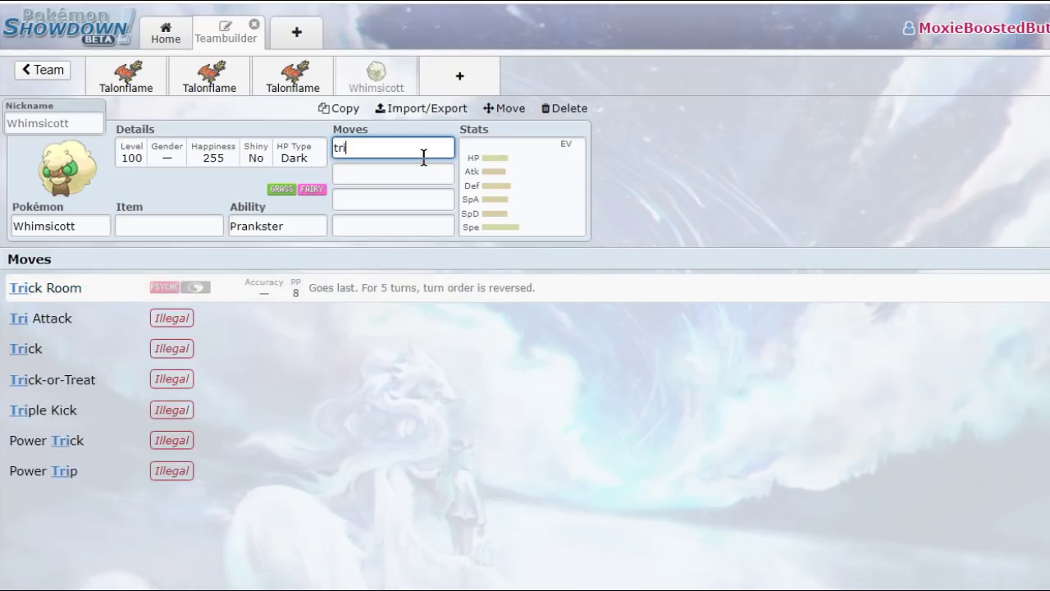
{"action": "left_click", "coordinate": [447, 299]}
{"action": "type", "text": "tail"}
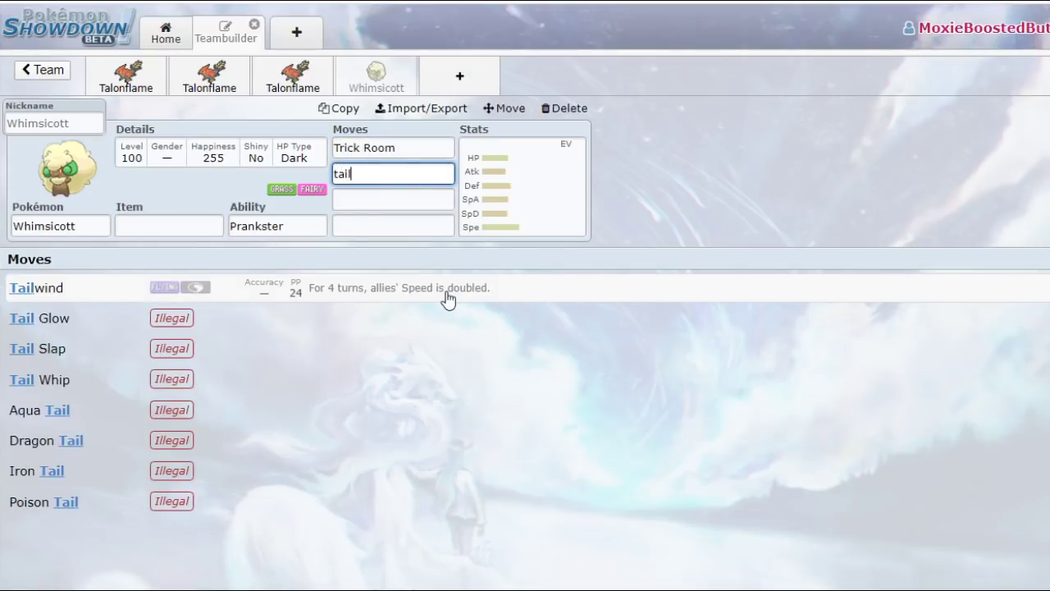
{"action": "left_click", "coordinate": [447, 300]}
{"action": "scroll", "coordinate": [246, 394], "scroll_direction": "down", "scroll_amount": 8}
{"action": "left_click", "coordinate": [87, 484]}
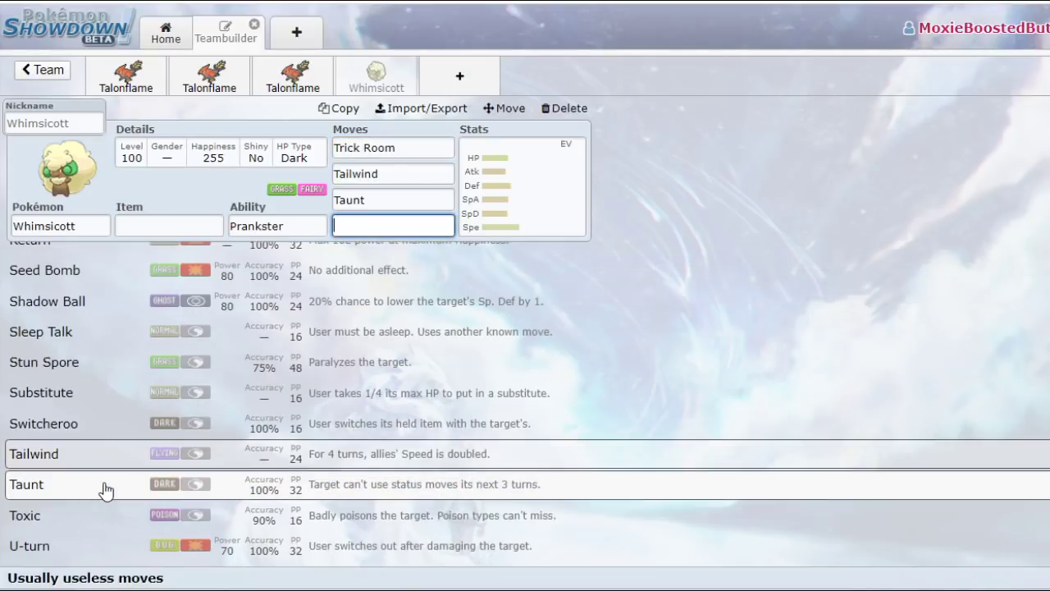
{"action": "left_click", "coordinate": [142, 555]}
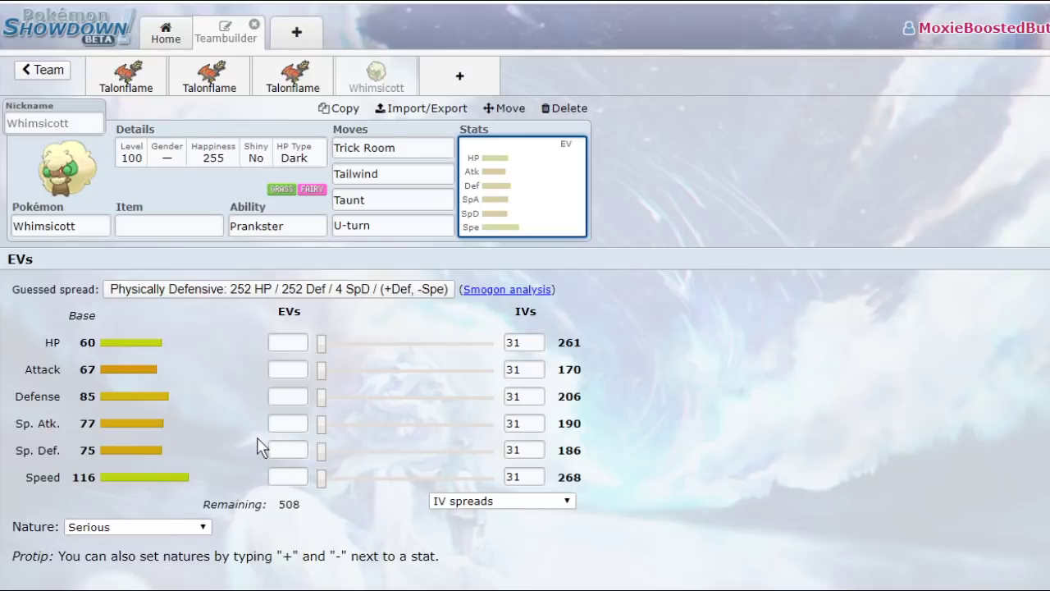
Compare Whimsicott's base stats, especially Speed, with those of the third Talonflame.
{"action": "left_click", "coordinate": [427, 223]}
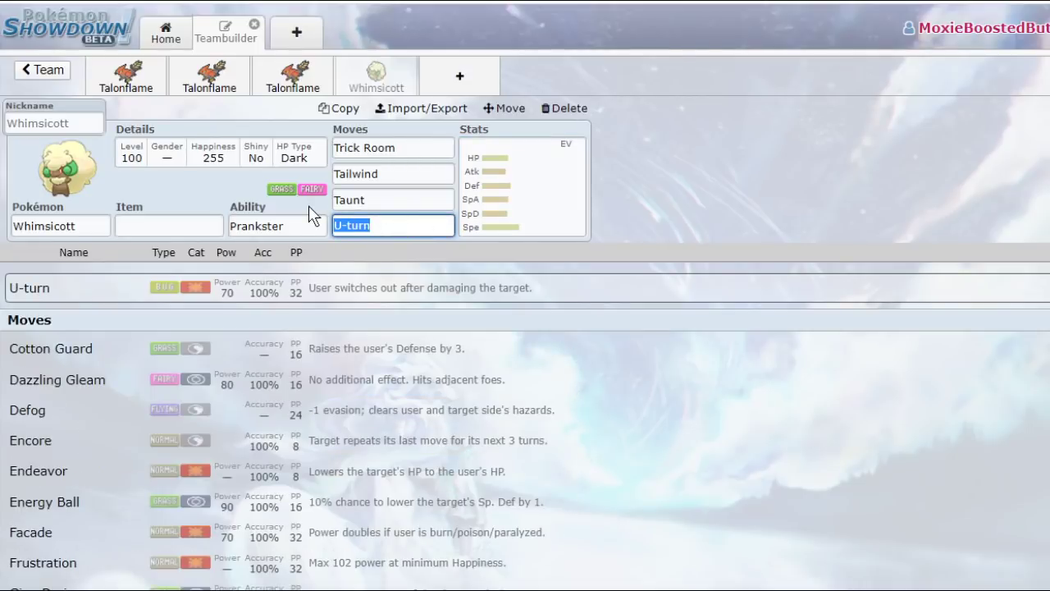
{"action": "left_click", "coordinate": [293, 72]}
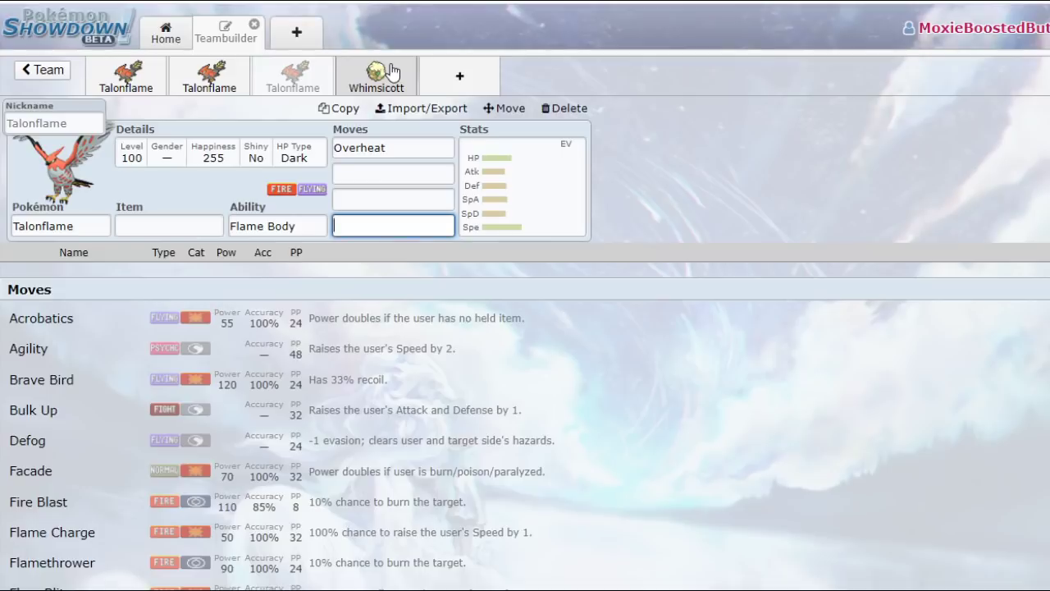
{"action": "left_click", "coordinate": [393, 72]}
{"action": "left_click", "coordinate": [315, 80]}
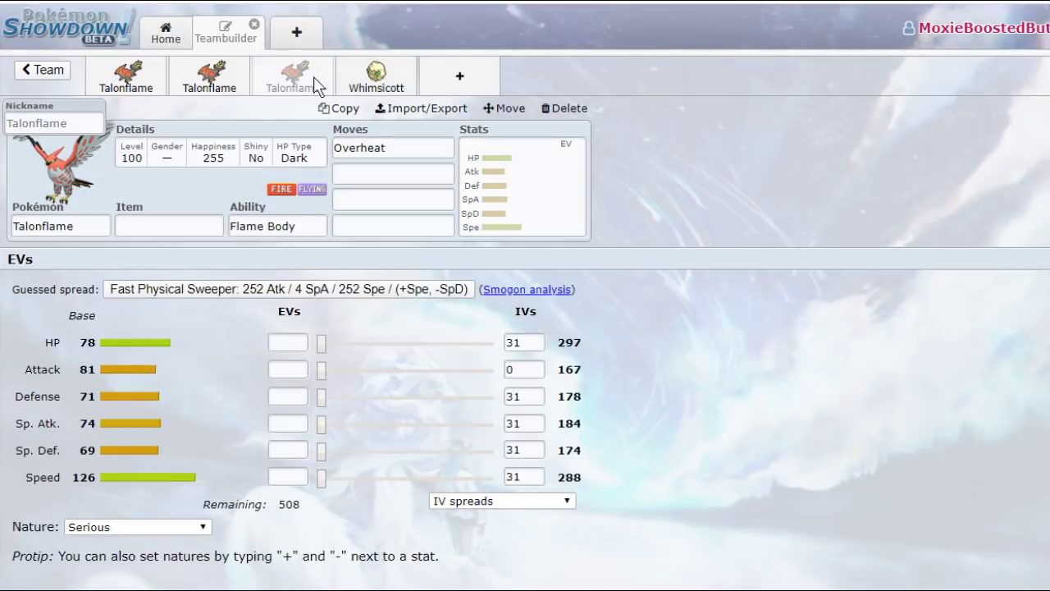
{"action": "left_click", "coordinate": [354, 86]}
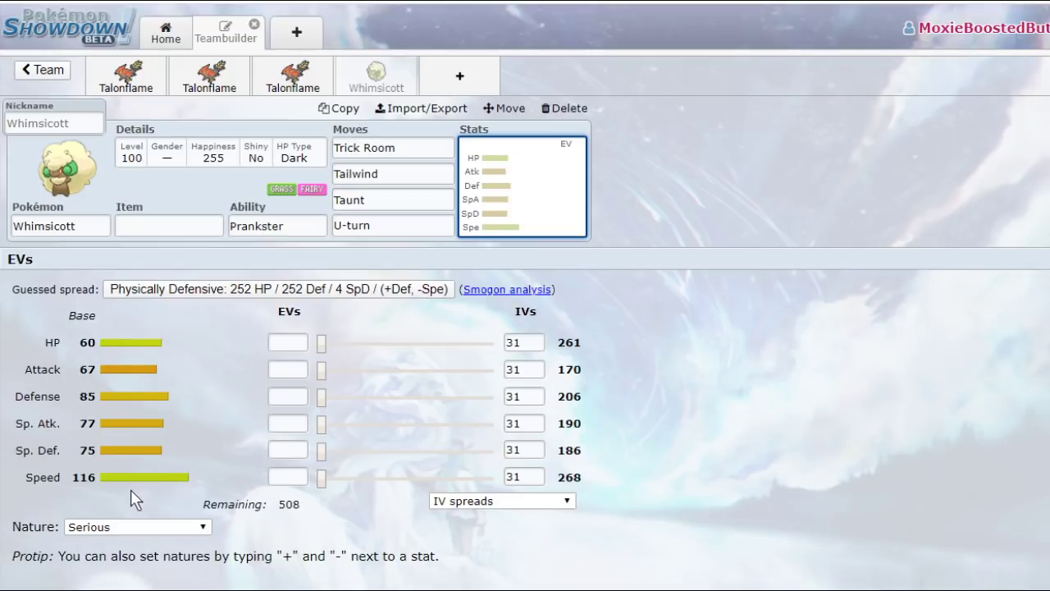
Set the third Talonflame's ability to Gale Wings.
{"action": "left_click", "coordinate": [292, 75]}
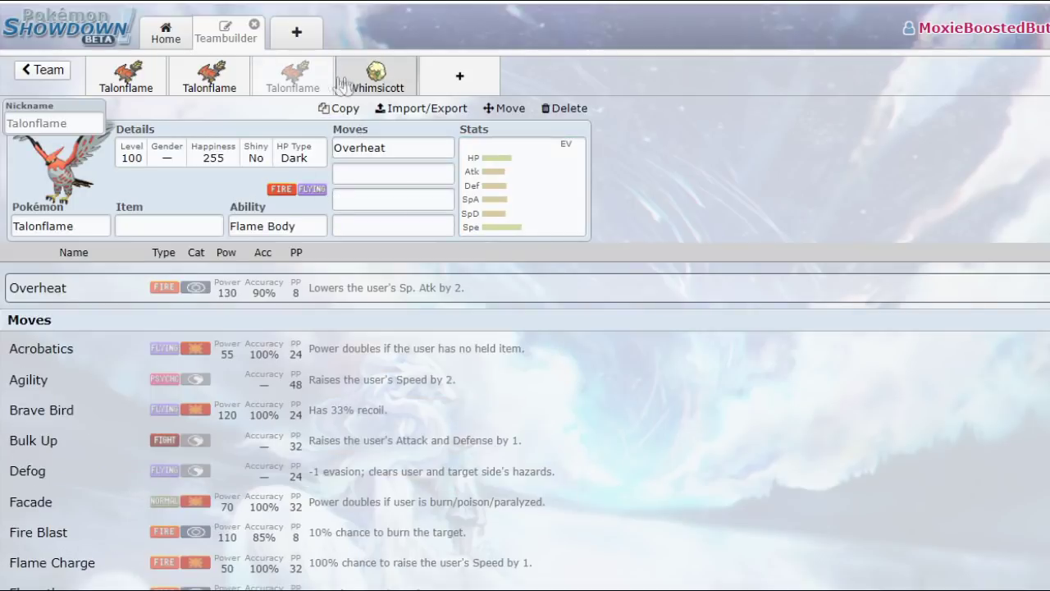
{"action": "left_click", "coordinate": [279, 226]}
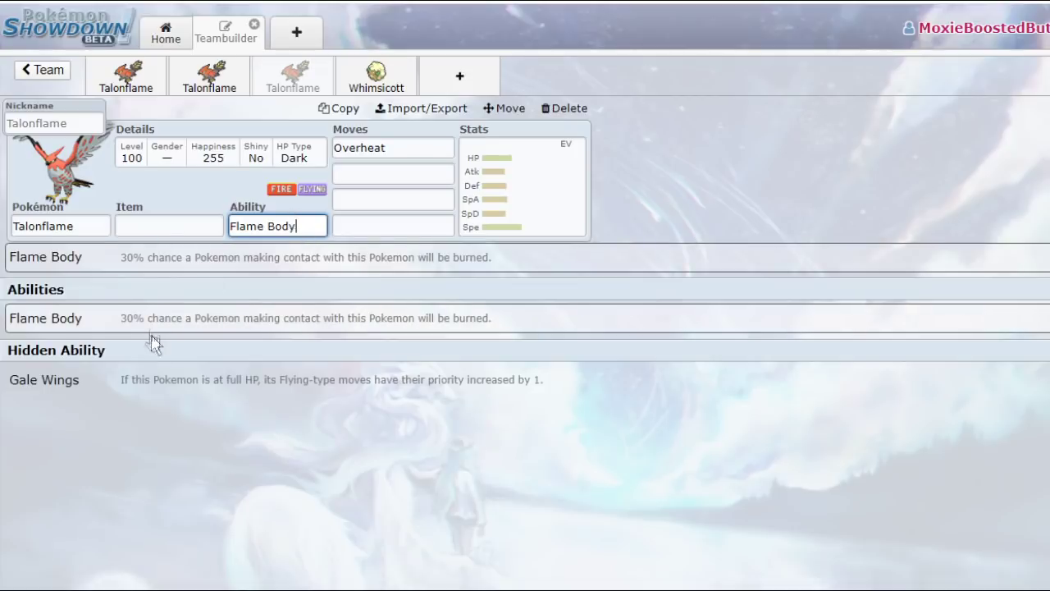
{"action": "left_click", "coordinate": [169, 381]}
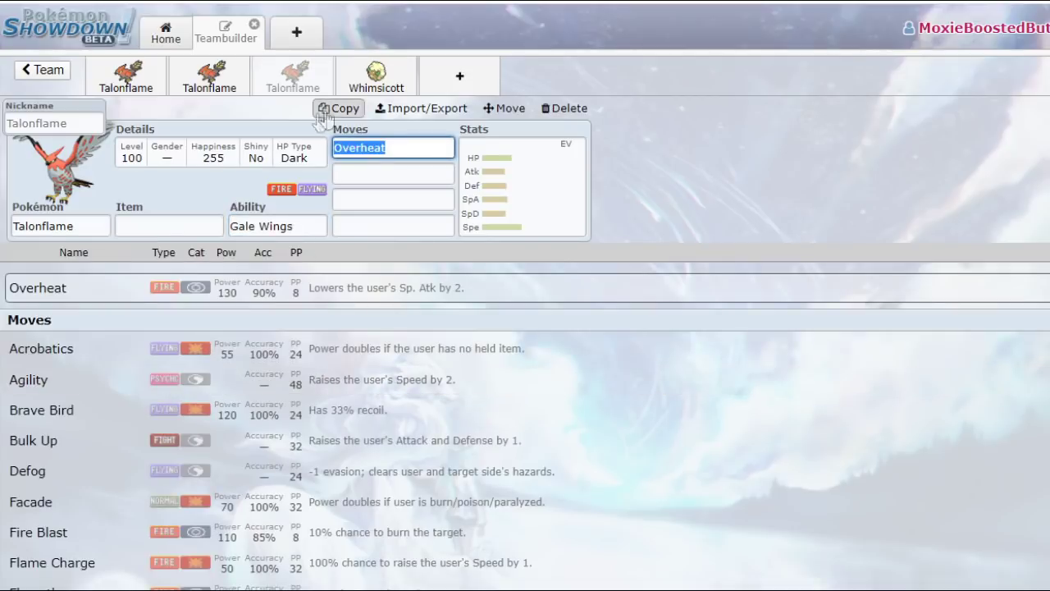
Examine the stats of the third Talonflame with Gale Wings against those of Whimsicott with Prankster.
{"action": "left_click", "coordinate": [510, 226]}
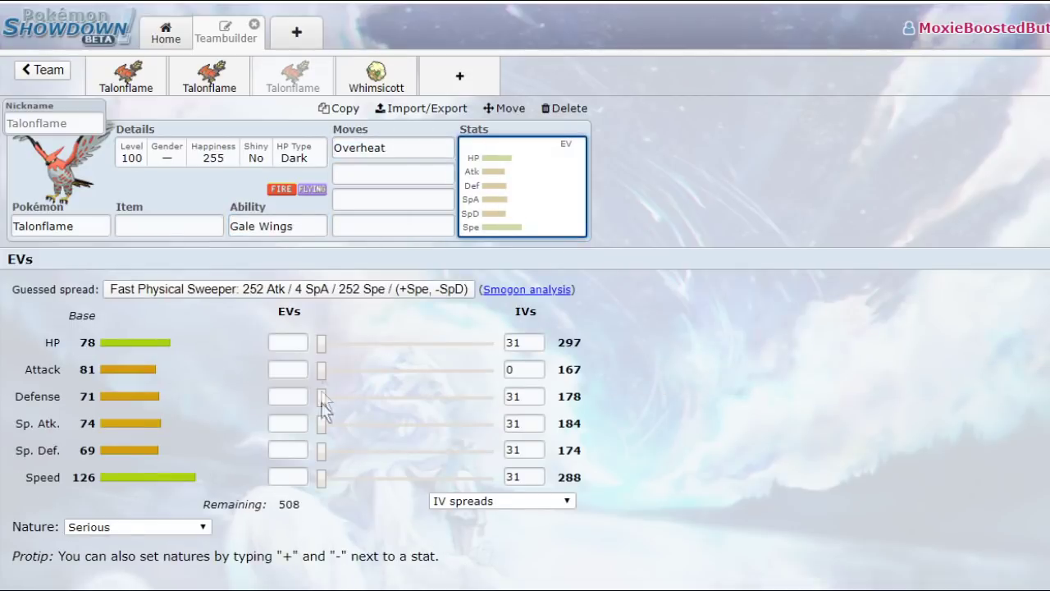
{"action": "left_click", "coordinate": [384, 82]}
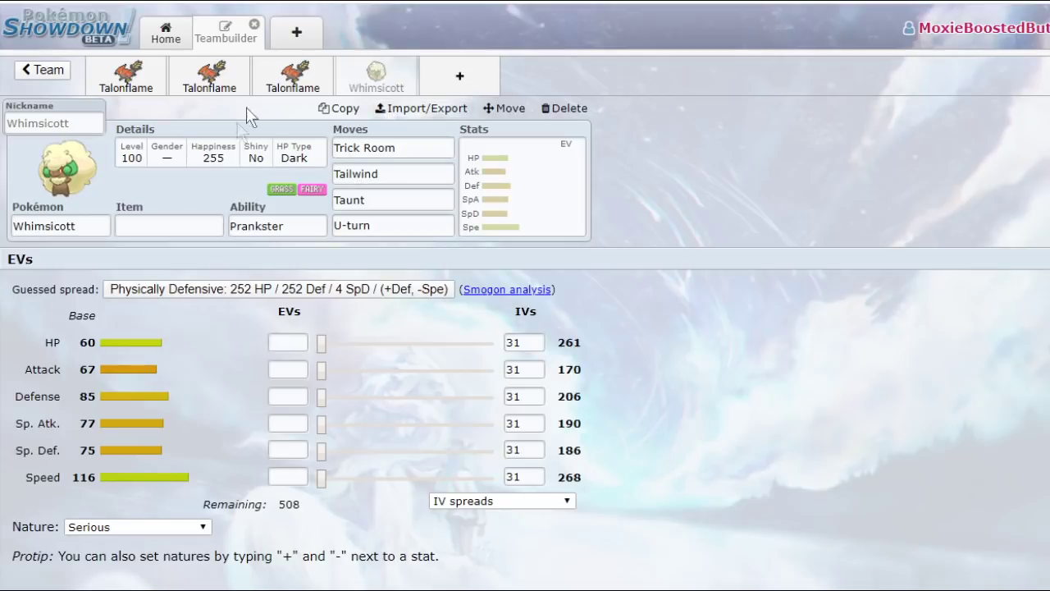
{"action": "left_click", "coordinate": [311, 75]}
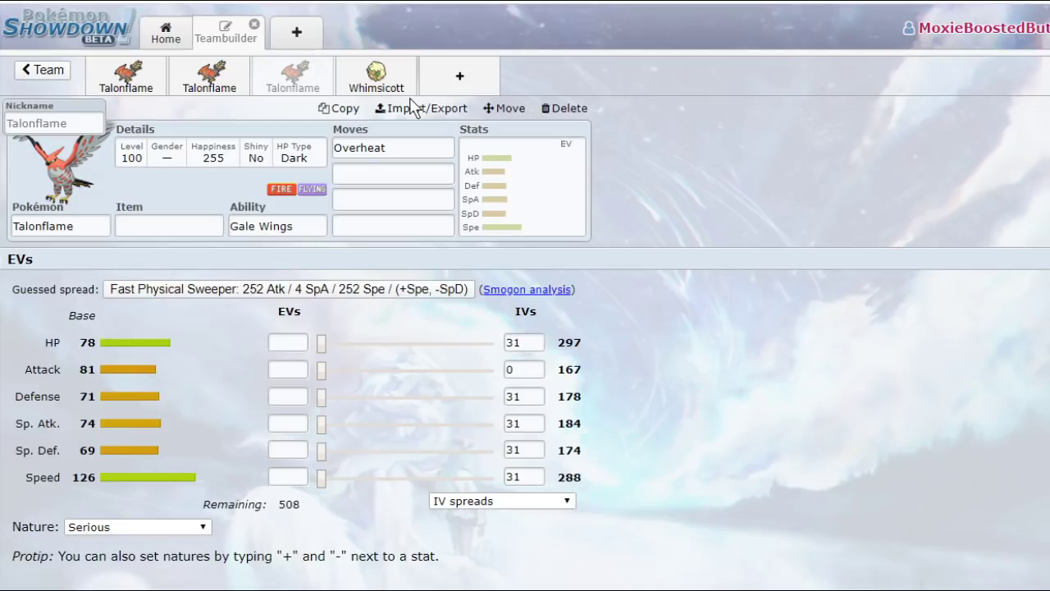
Clear the copied Talonflame from the clipboard in team Untitled 87 and open the first Crobat's EV spread.
{"action": "left_click", "coordinate": [45, 70]}
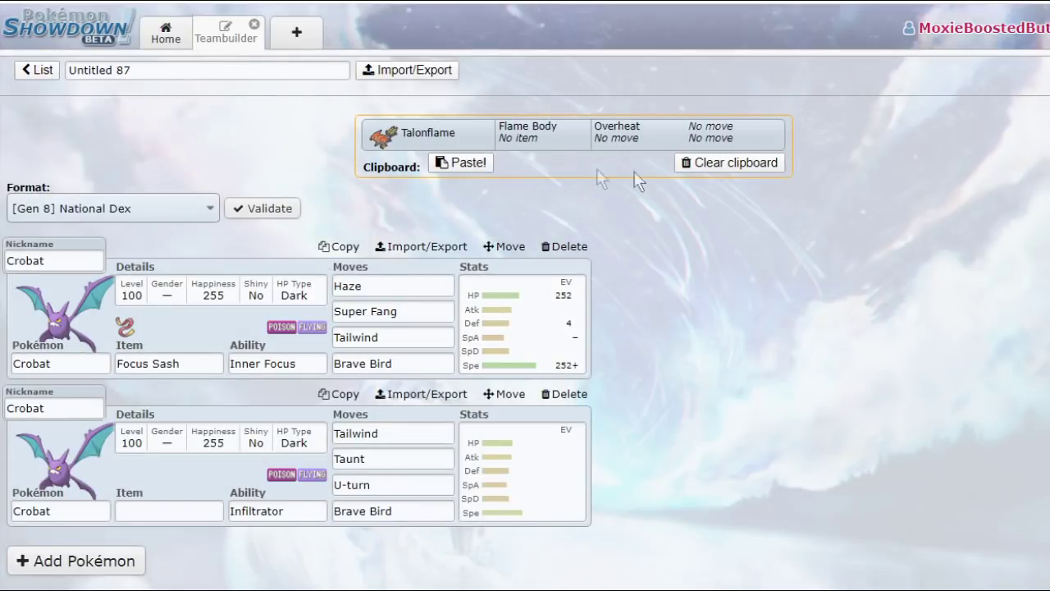
{"action": "left_click", "coordinate": [726, 164]}
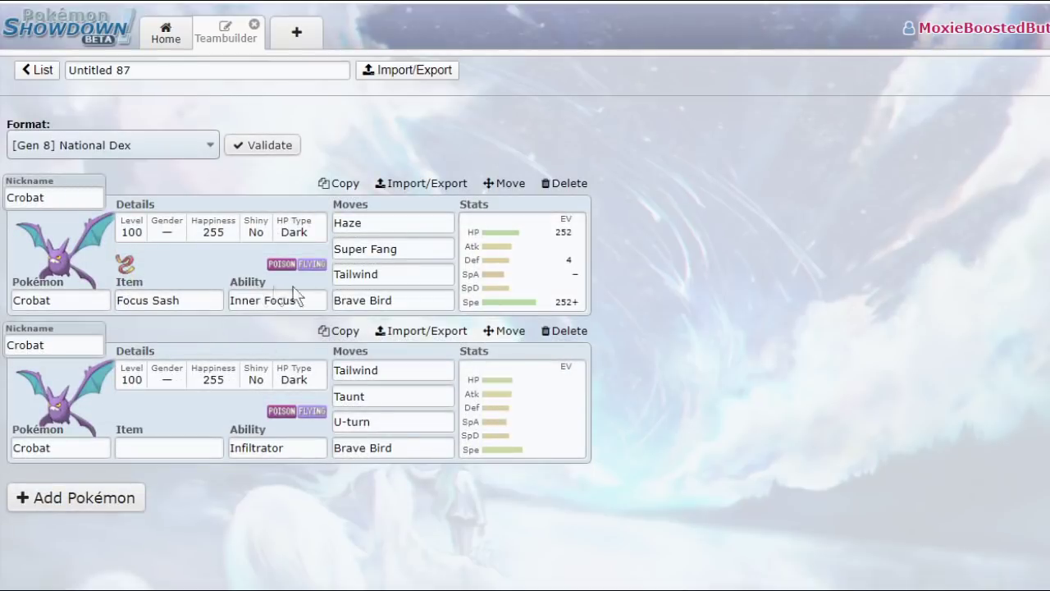
{"action": "left_click", "coordinate": [547, 242]}
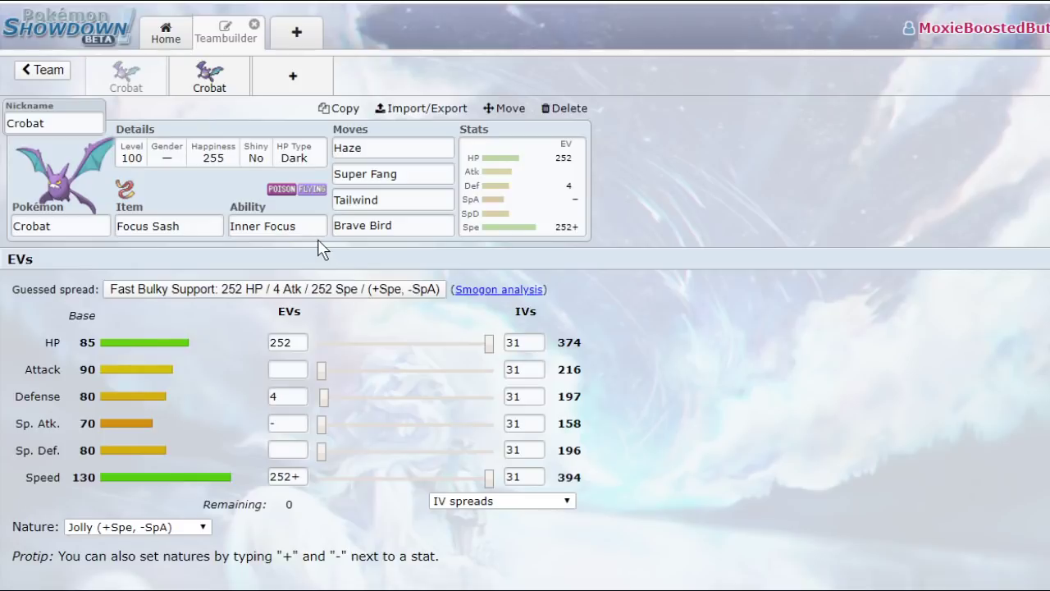
Examine the Focus Sash Crobat's ability options, EV spread and available moves.
{"action": "left_click", "coordinate": [299, 227]}
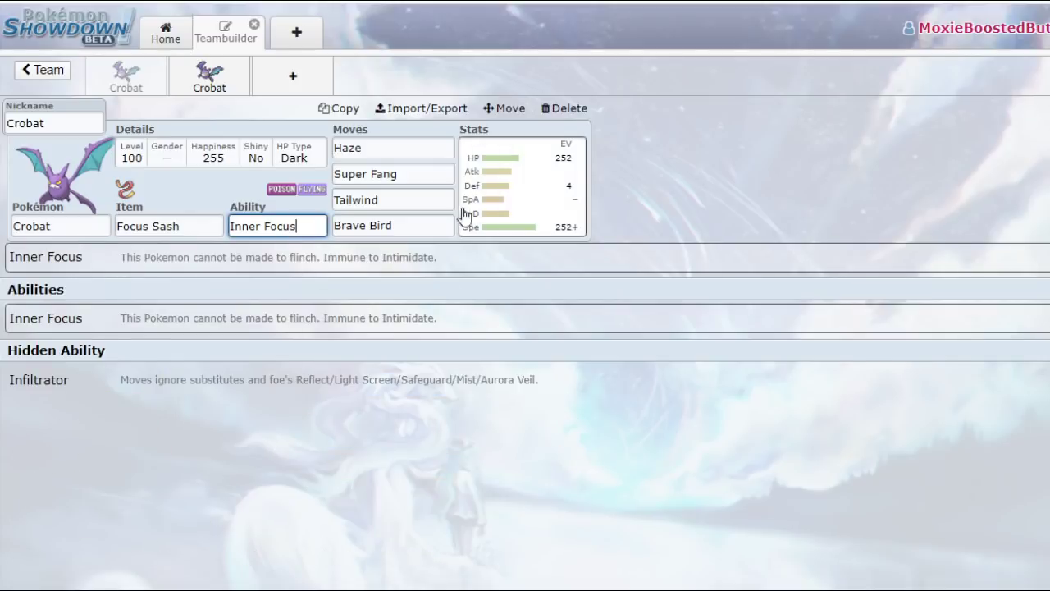
{"action": "left_click", "coordinate": [492, 205]}
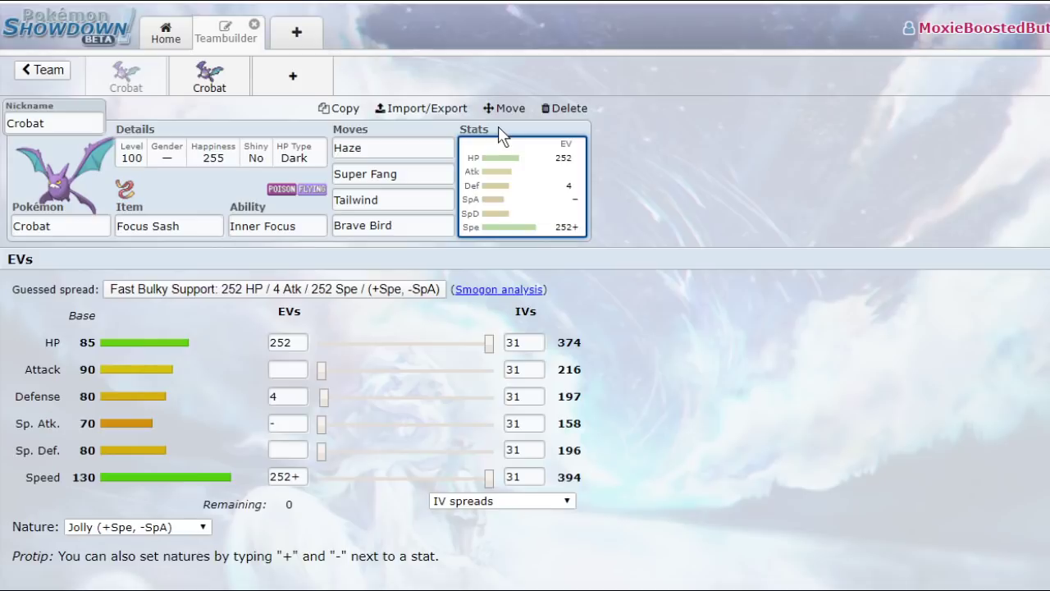
{"action": "left_click", "coordinate": [349, 150]}
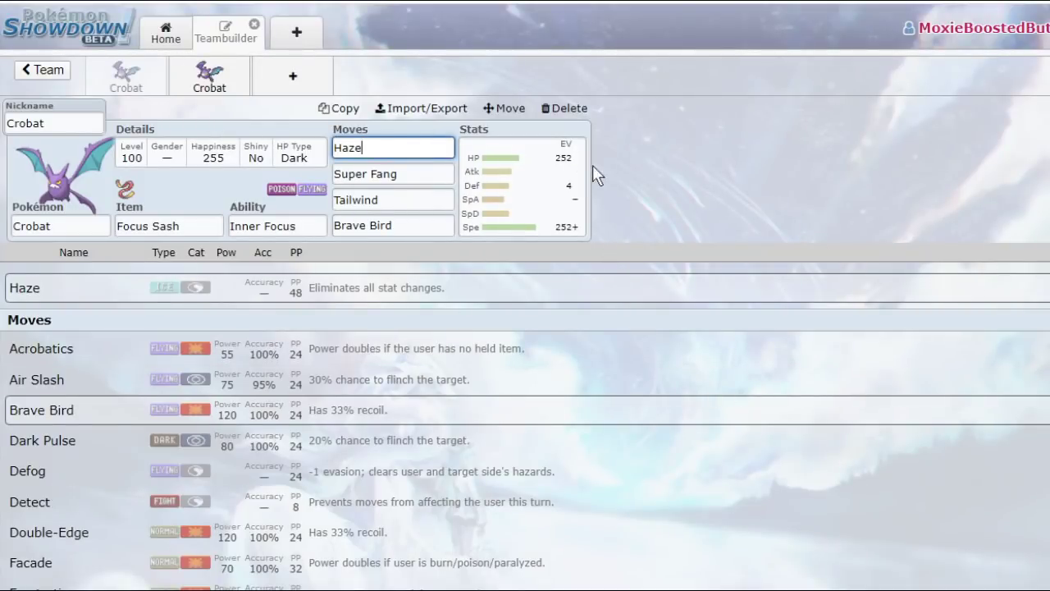
{"action": "left_click", "coordinate": [538, 211]}
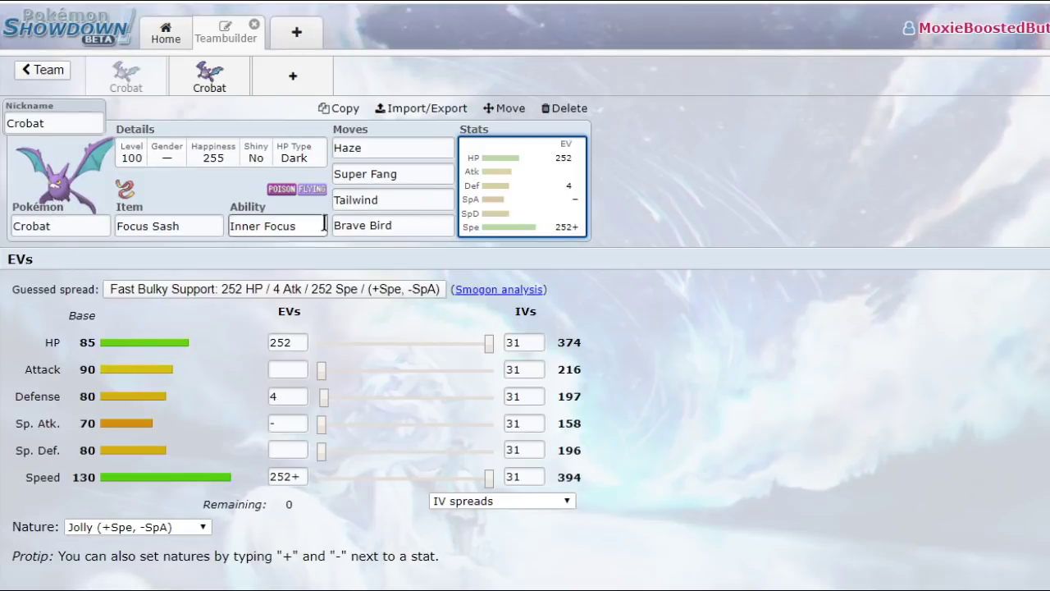
{"action": "left_click", "coordinate": [278, 226]}
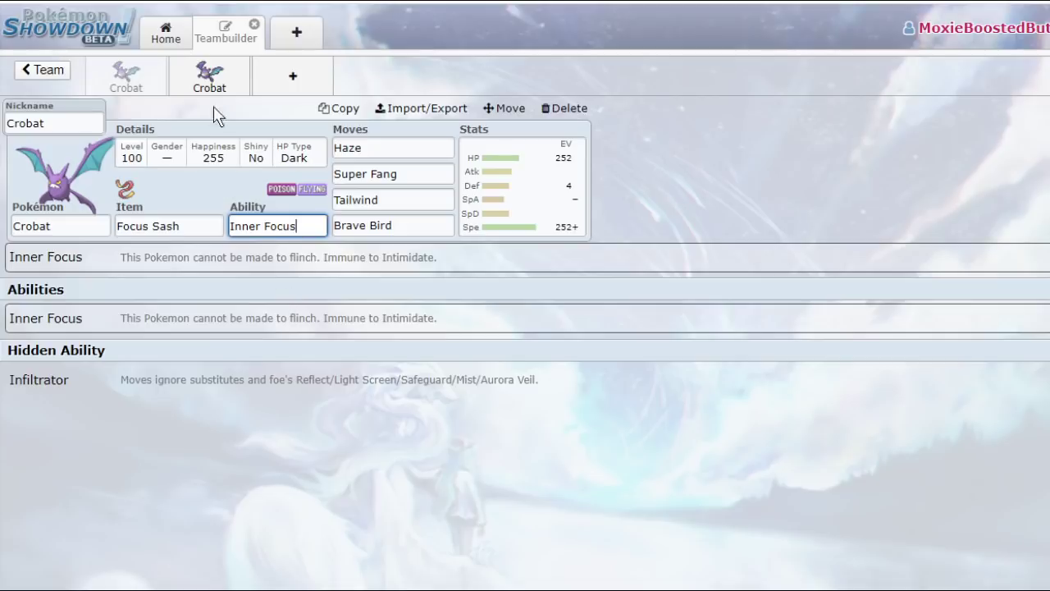
Open the second Crobat's ability options and revisit the highest-ranked Pokémon on VGCStats.
{"action": "left_click", "coordinate": [211, 82]}
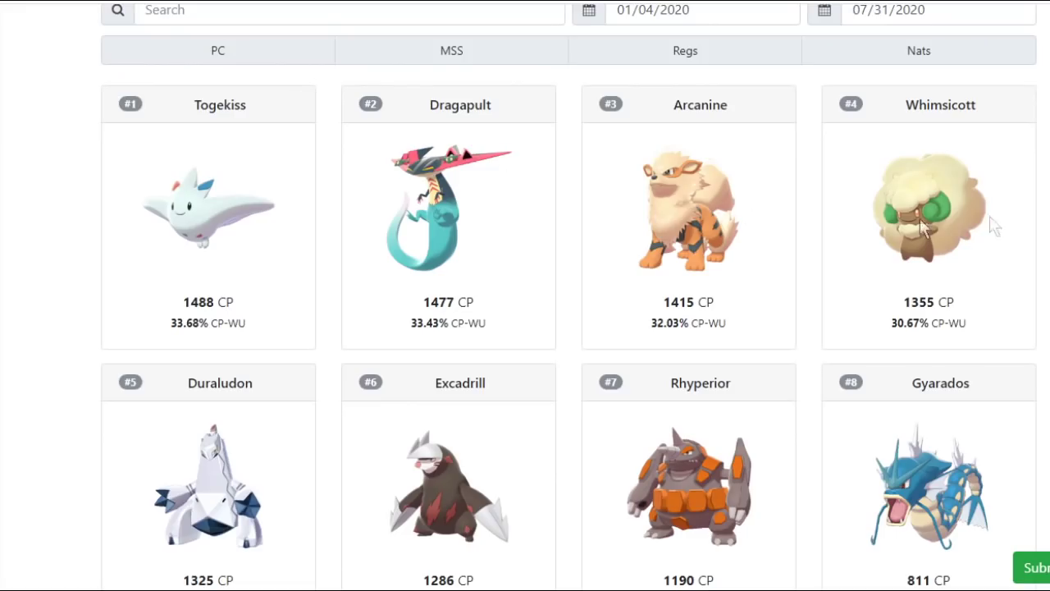
{"action": "scroll", "coordinate": [582, 359], "scroll_direction": "down", "scroll_amount": 4}
{"action": "scroll", "coordinate": [492, 376], "scroll_direction": "up", "scroll_amount": 7}
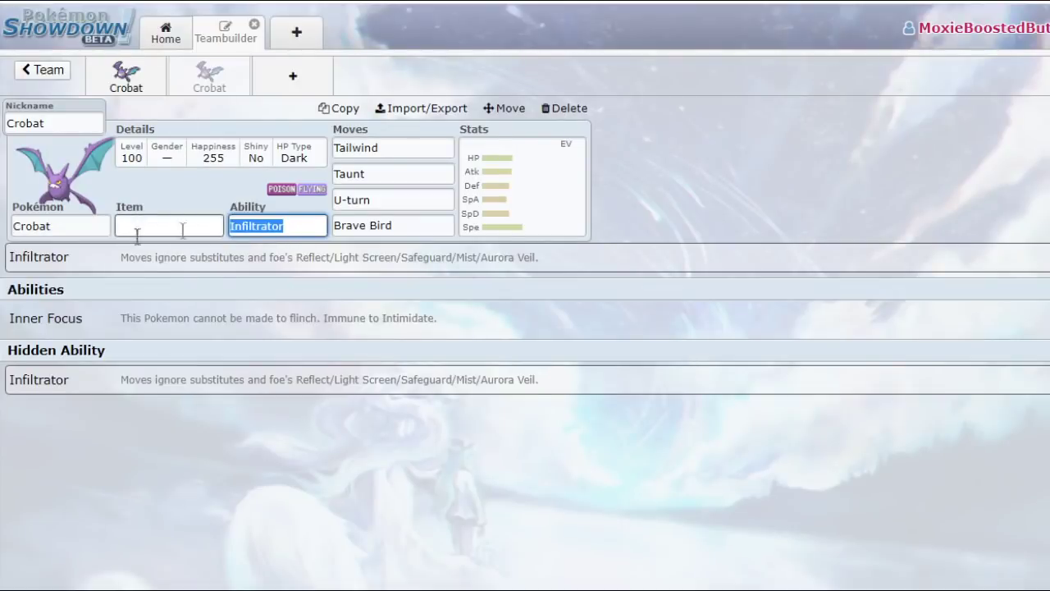
Examine the second Crobat's moves and browse its full list of learnable moves for a Brave Bird alternative.
{"action": "left_click", "coordinate": [417, 156]}
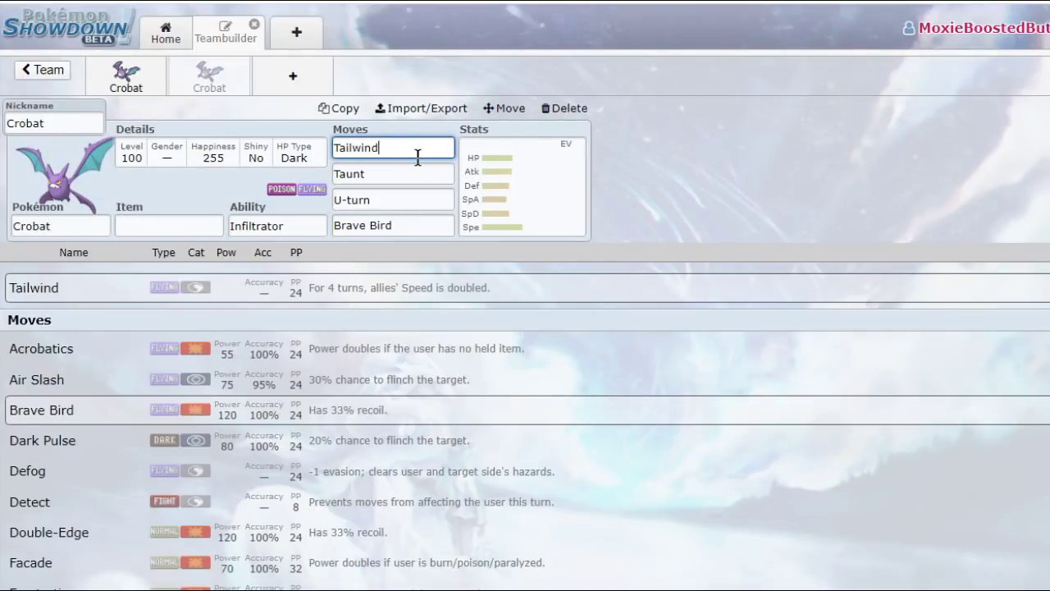
{"action": "left_click", "coordinate": [422, 173]}
{"action": "left_click", "coordinate": [419, 229]}
{"action": "scroll", "coordinate": [352, 391], "scroll_direction": "down", "scroll_amount": 4}
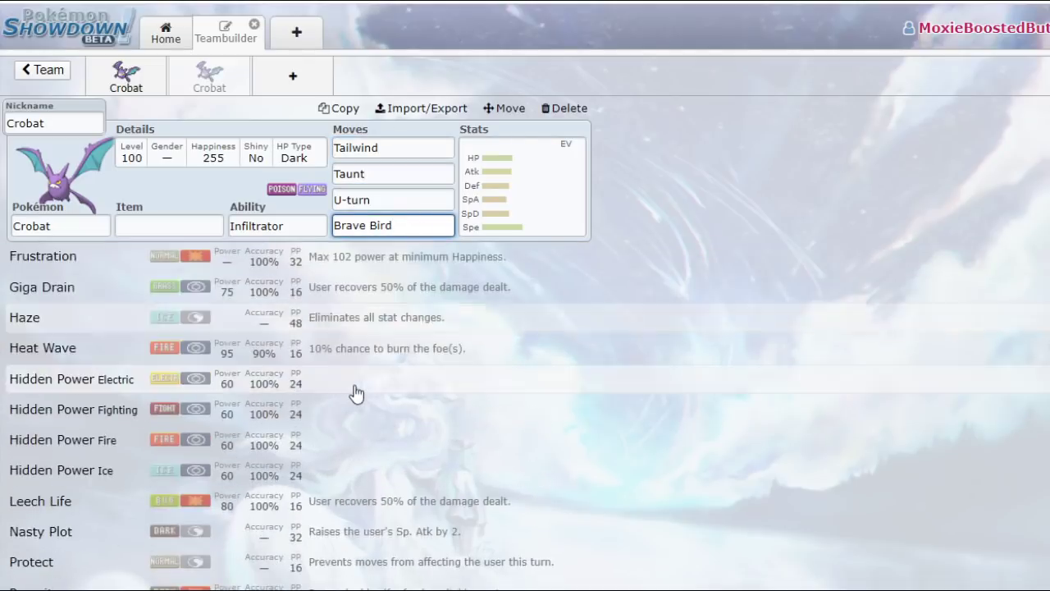
{"action": "scroll", "coordinate": [354, 389], "scroll_direction": "down", "scroll_amount": 3}
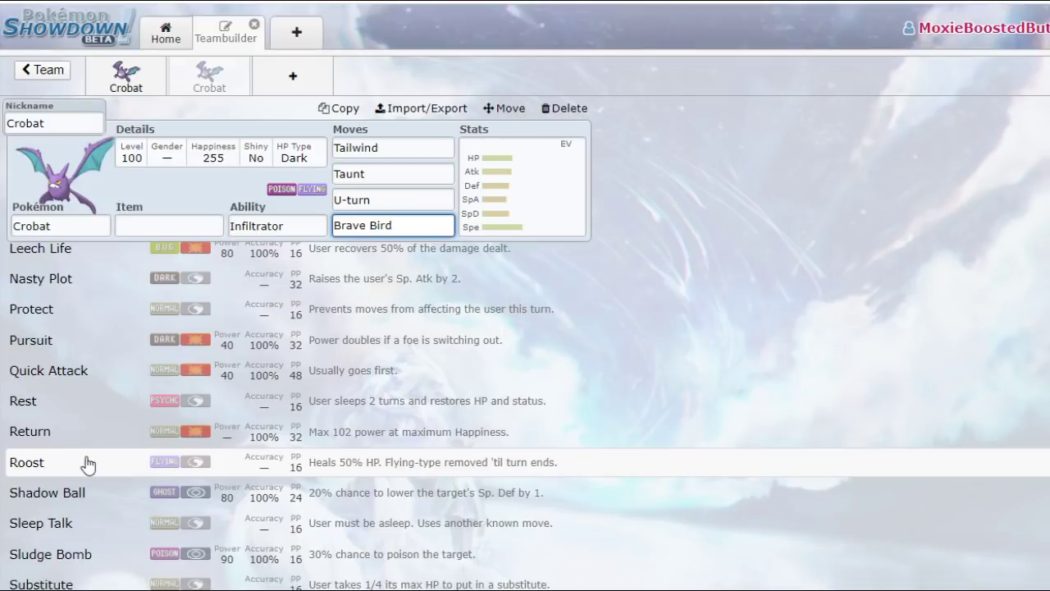
{"action": "scroll", "coordinate": [87, 464], "scroll_direction": "down", "scroll_amount": 5}
{"action": "scroll", "coordinate": [98, 444], "scroll_direction": "down", "scroll_amount": 10}
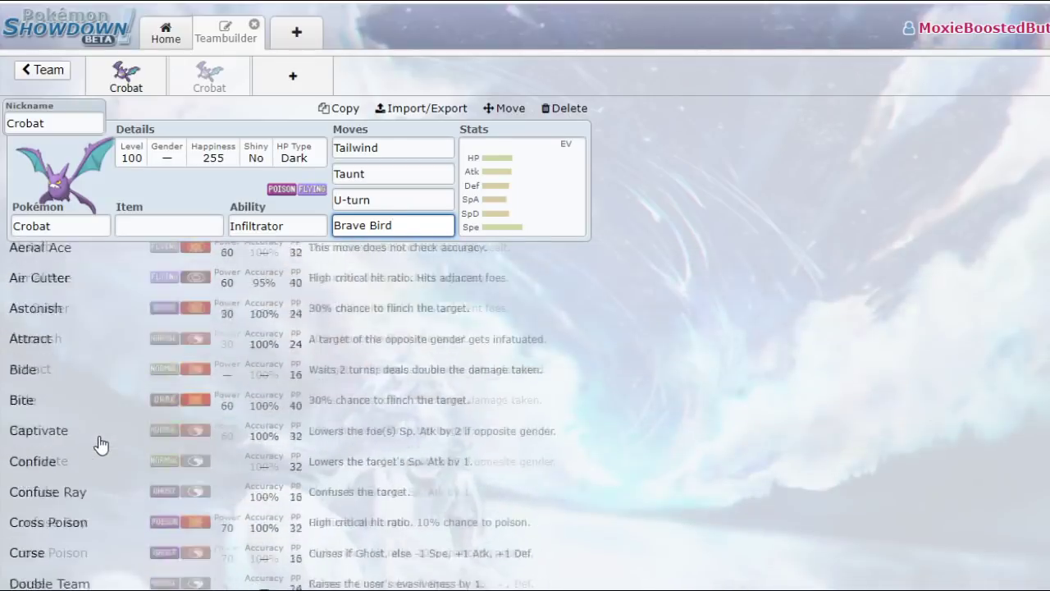
{"action": "scroll", "coordinate": [98, 444], "scroll_direction": "down", "scroll_amount": 10}
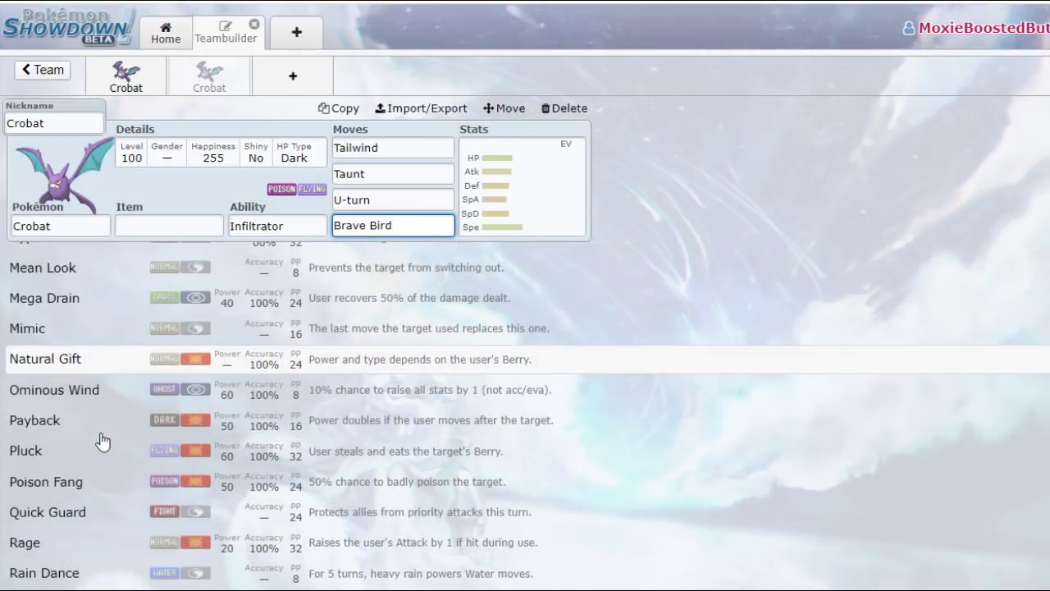
{"action": "scroll", "coordinate": [102, 442], "scroll_direction": "down", "scroll_amount": 1}
{"action": "scroll", "coordinate": [287, 402], "scroll_direction": "down", "scroll_amount": 5}
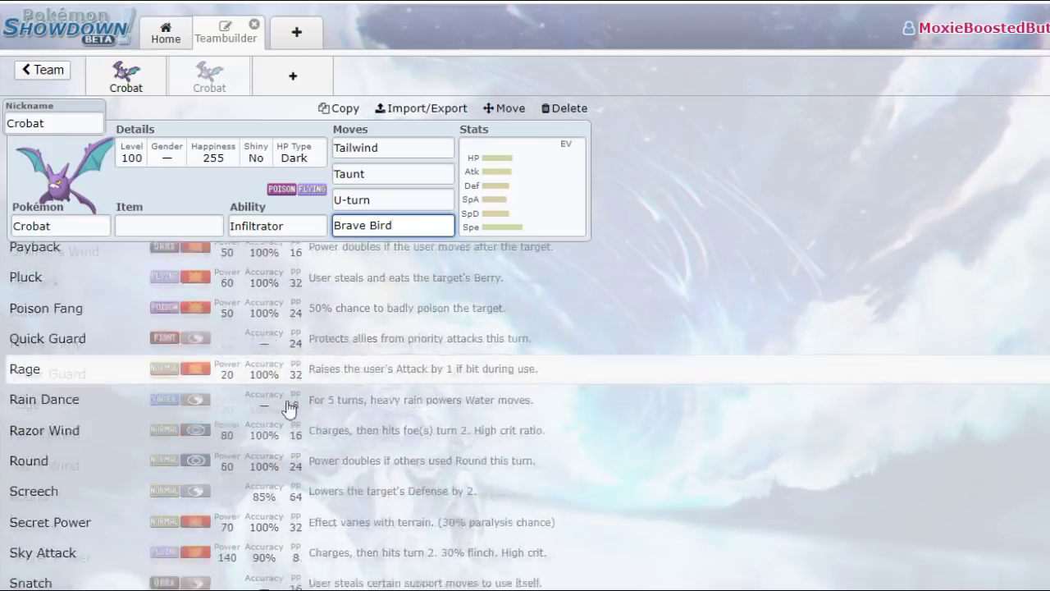
{"action": "scroll", "coordinate": [328, 418], "scroll_direction": "down", "scroll_amount": 5}
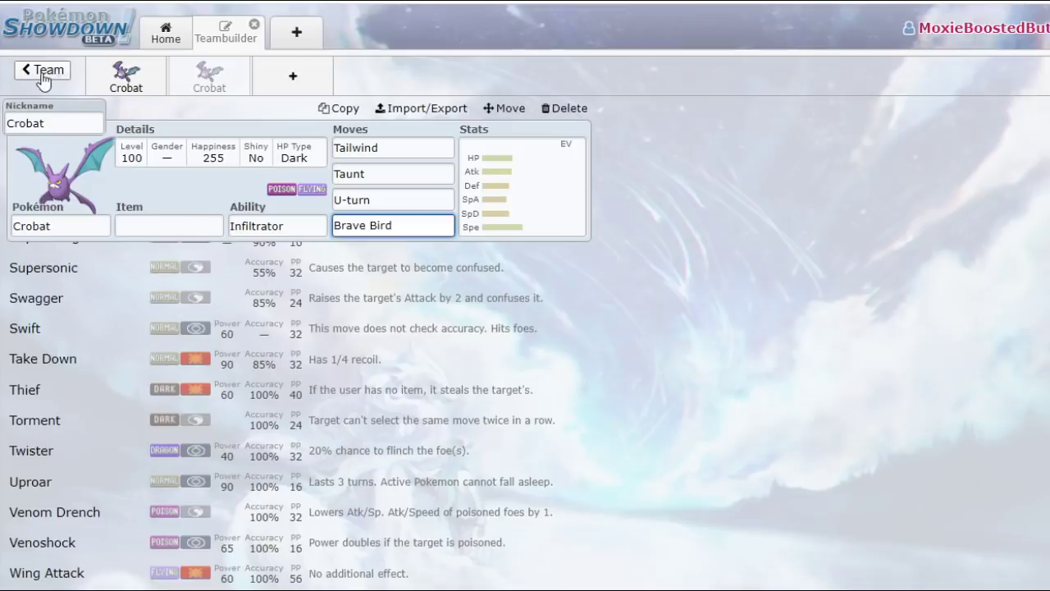
Return to the Pls Come Home folder and open the team Untitled 88.
{"action": "left_click", "coordinate": [33, 69]}
{"action": "left_click", "coordinate": [25, 70]}
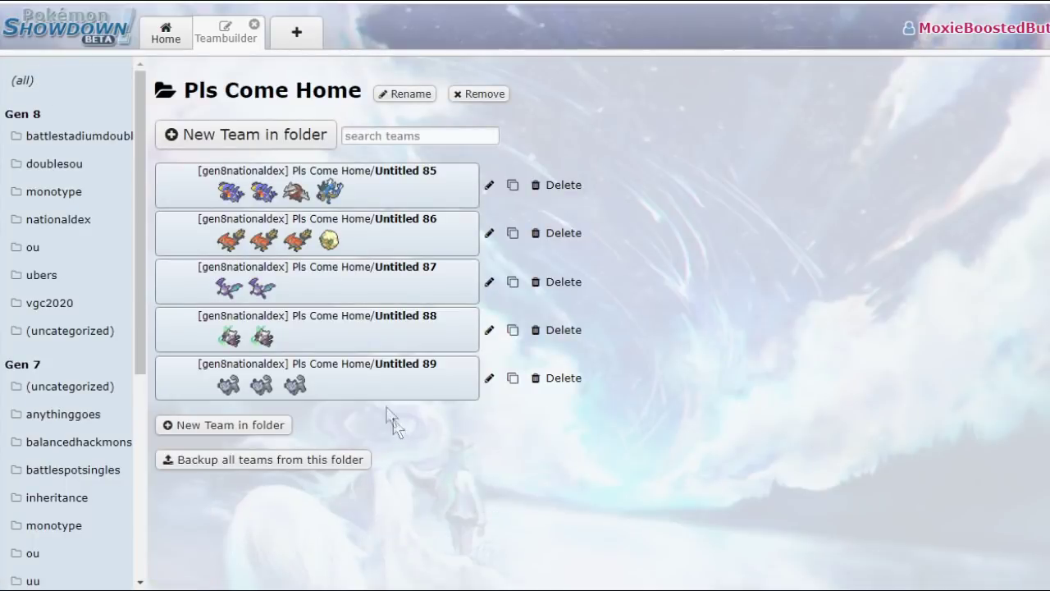
{"action": "left_click", "coordinate": [368, 343]}
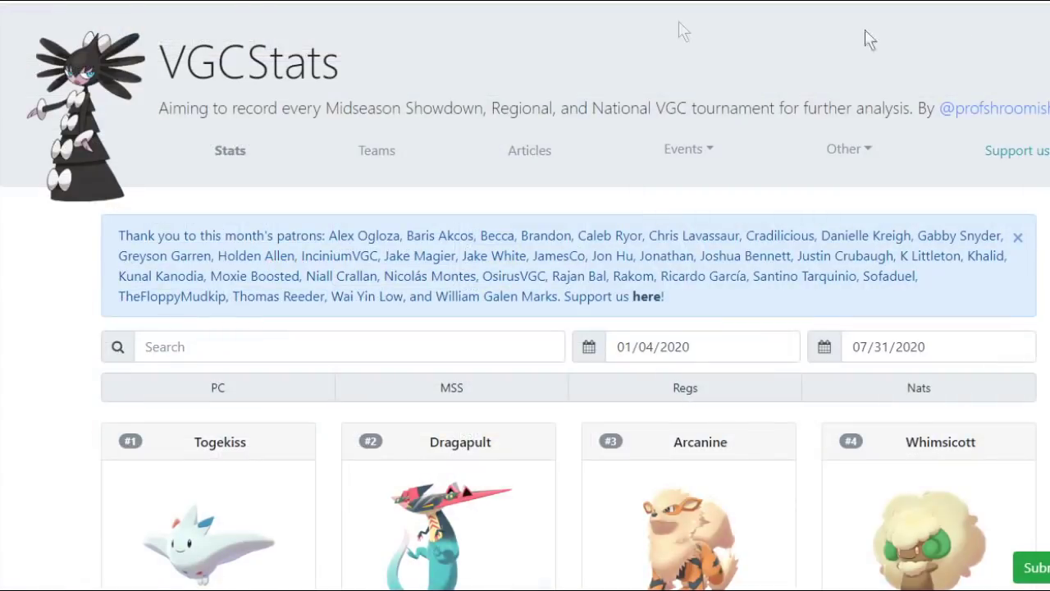
Switch to VGCStats and examine the highest-ranked Pokémon from Togekiss through Torkoal.
{"action": "scroll", "coordinate": [1013, 150], "scroll_direction": "down", "scroll_amount": 6}
{"action": "scroll", "coordinate": [916, 316], "scroll_direction": "down", "scroll_amount": 1}
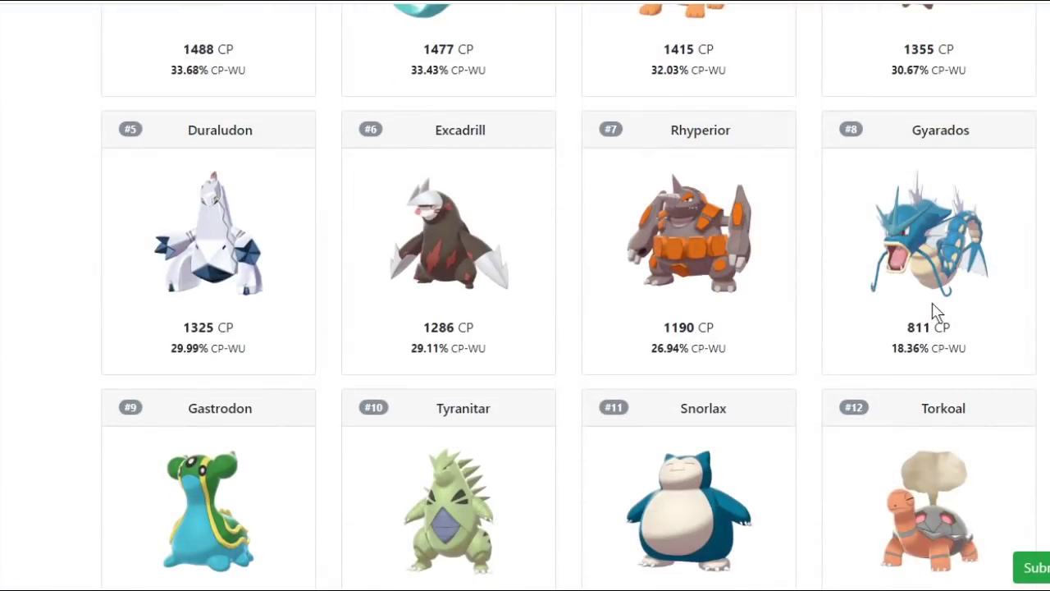
{"action": "scroll", "coordinate": [935, 316], "scroll_direction": "up", "scroll_amount": 3}
{"action": "scroll", "coordinate": [934, 300], "scroll_direction": "down", "scroll_amount": 3}
{"action": "scroll", "coordinate": [934, 298], "scroll_direction": "up", "scroll_amount": 3}
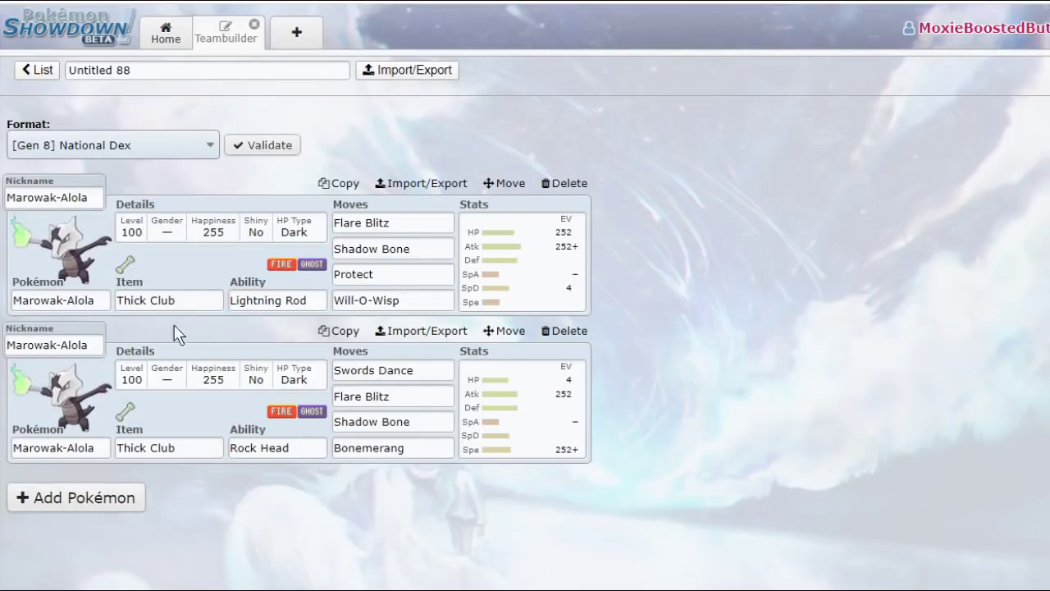
View the first Marowak-Alola's item options and check the VGCStats rankings further down.
{"action": "left_click", "coordinate": [174, 299]}
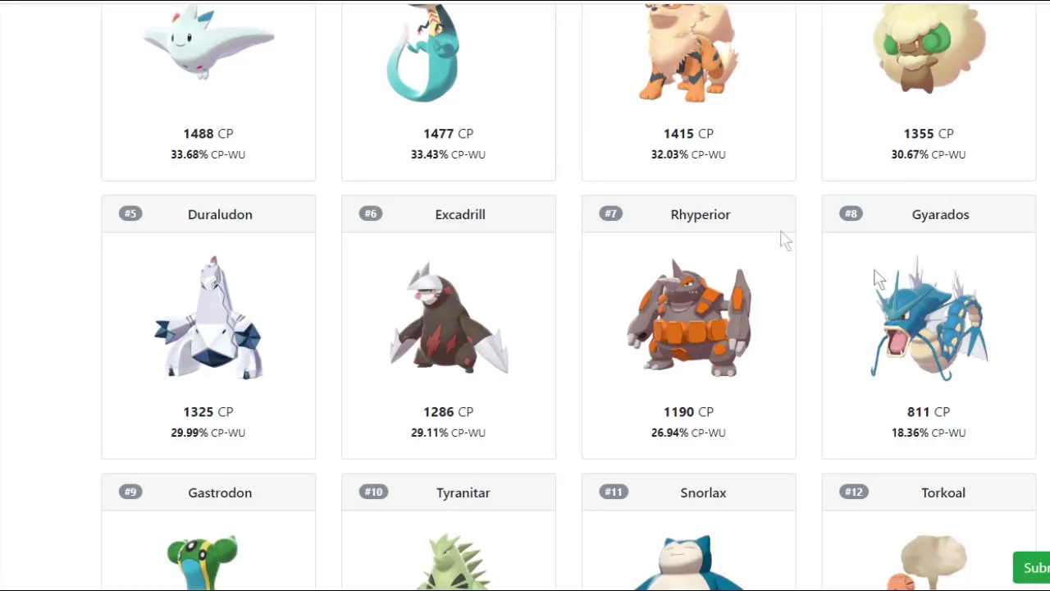
{"action": "scroll", "coordinate": [860, 305], "scroll_direction": "down", "scroll_amount": 2}
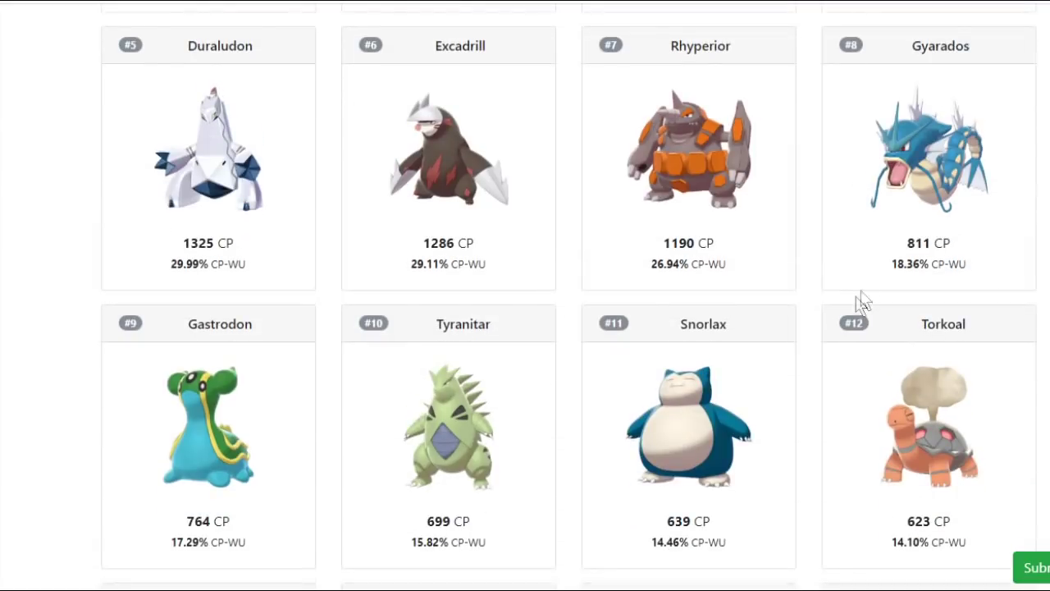
{"action": "scroll", "coordinate": [894, 265], "scroll_direction": "down", "scroll_amount": 4}
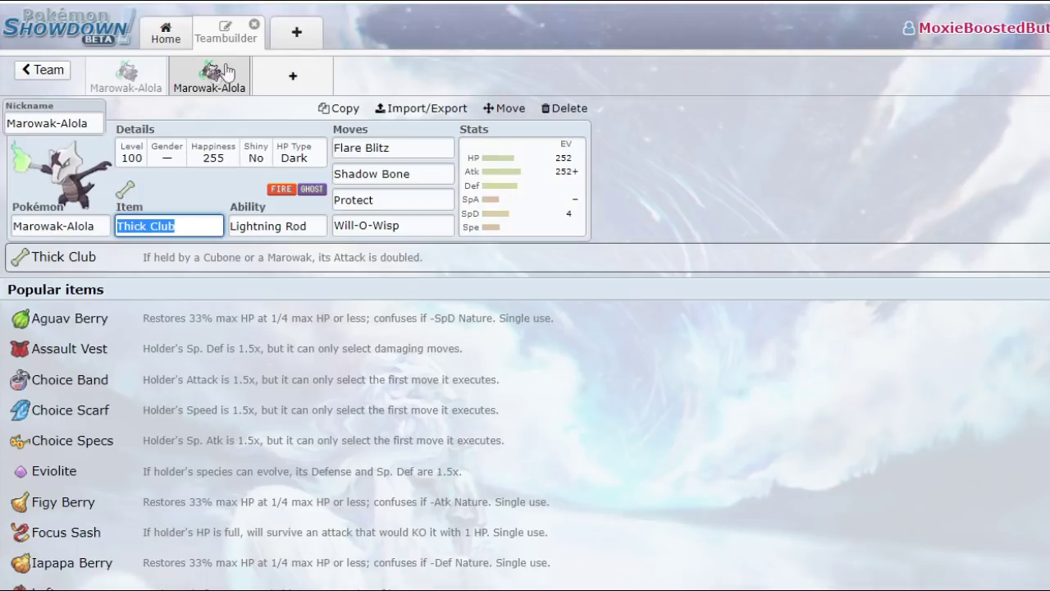
Look over the second Marowak-Alola, and review the Lightning Rod Marowak-Alola's EV spread and Thick Club item.
{"action": "left_click", "coordinate": [125, 75]}
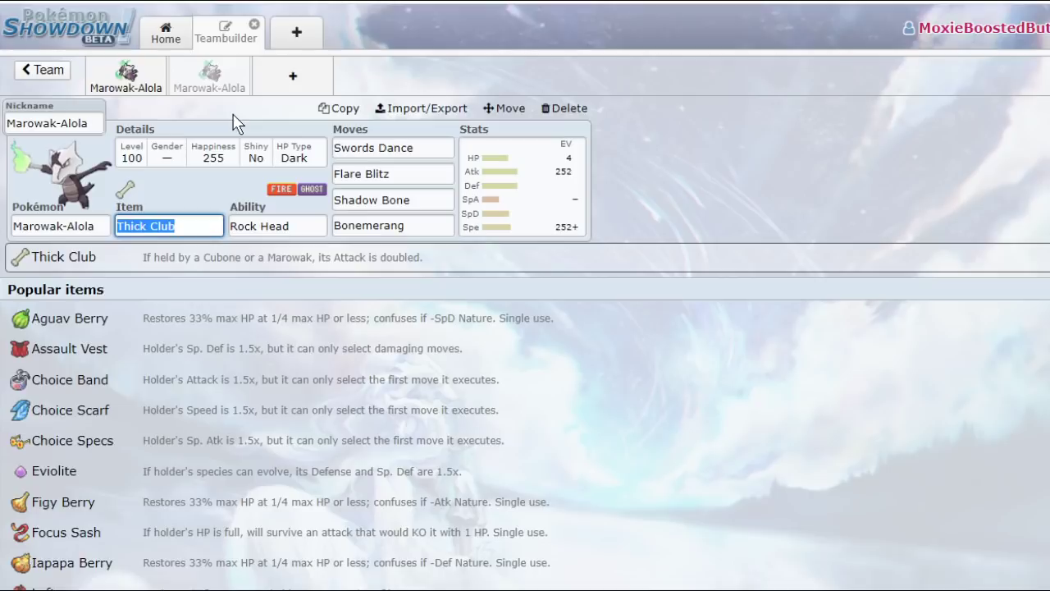
{"action": "left_click", "coordinate": [209, 76]}
{"action": "left_click", "coordinate": [497, 204]}
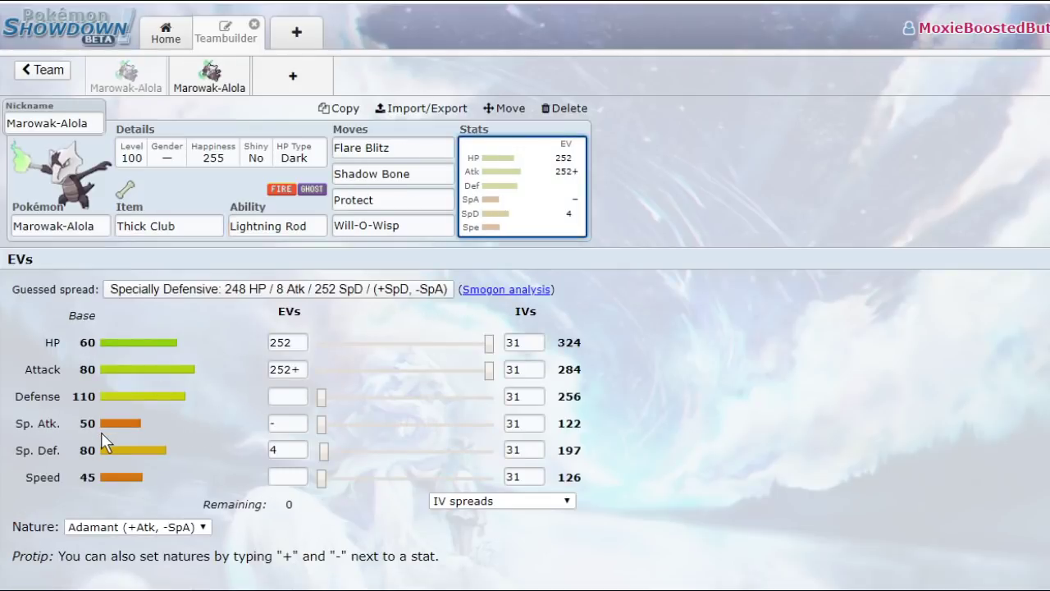
{"action": "left_click", "coordinate": [160, 226]}
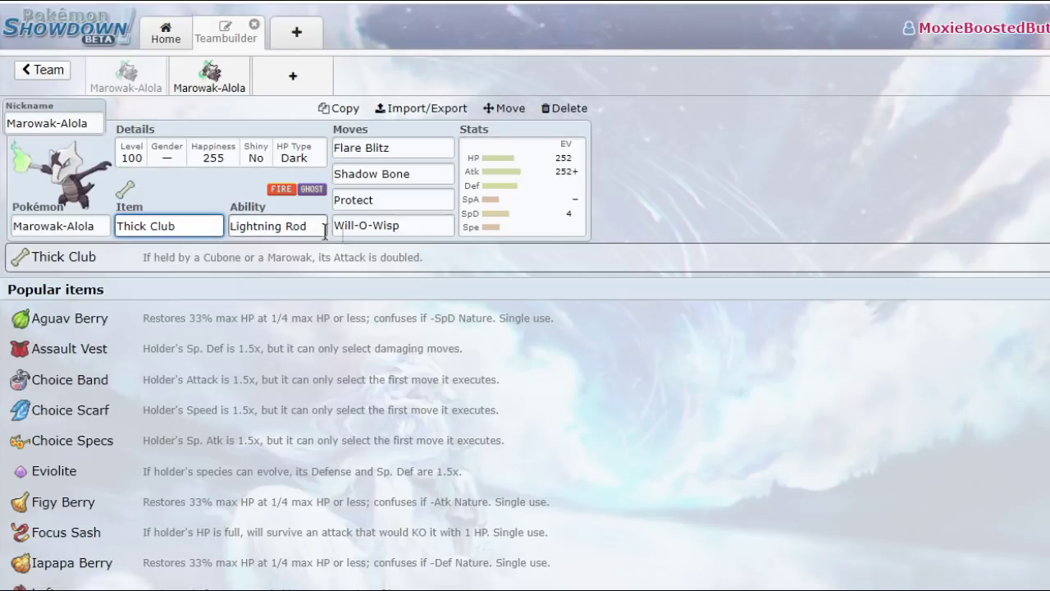
{"action": "left_click", "coordinate": [540, 207]}
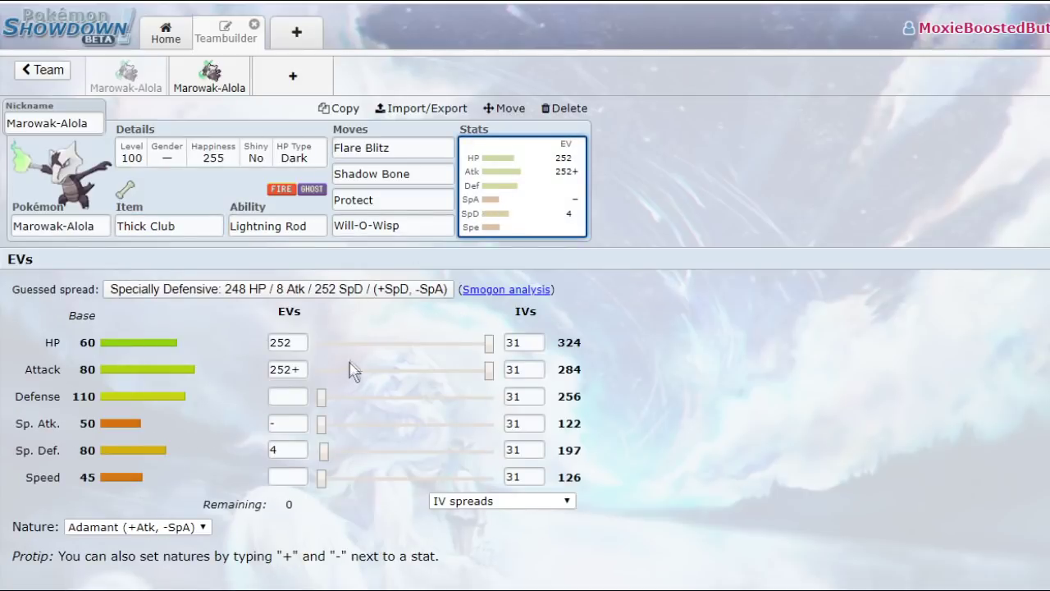
Examine the Rock Head Marowak-Alola's EV spread, Thick Club item and ability, and scan the lower VGCStats rankings.
{"action": "left_click", "coordinate": [127, 76]}
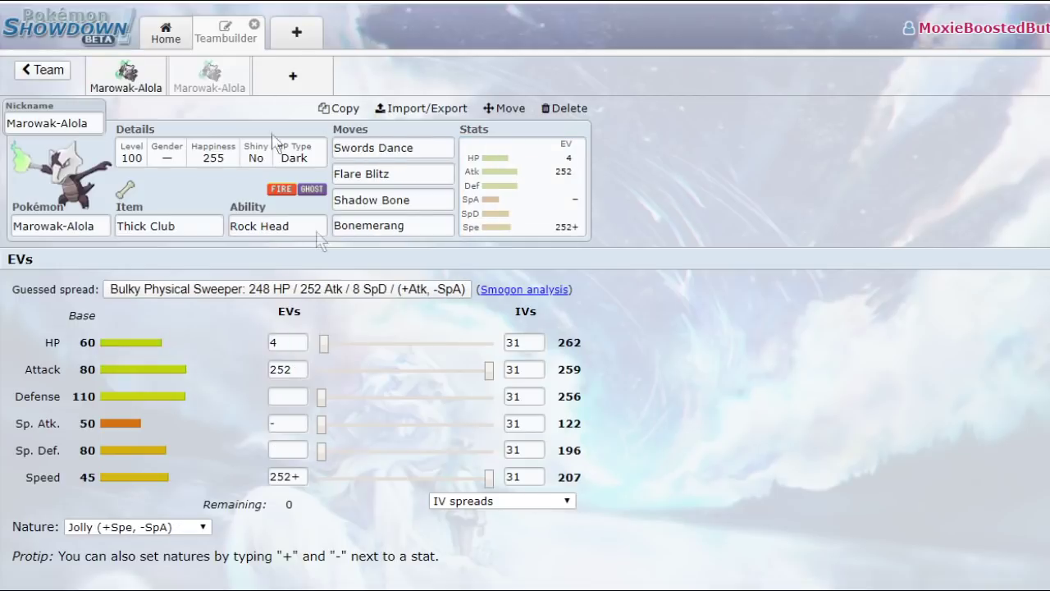
{"action": "left_click", "coordinate": [179, 225]}
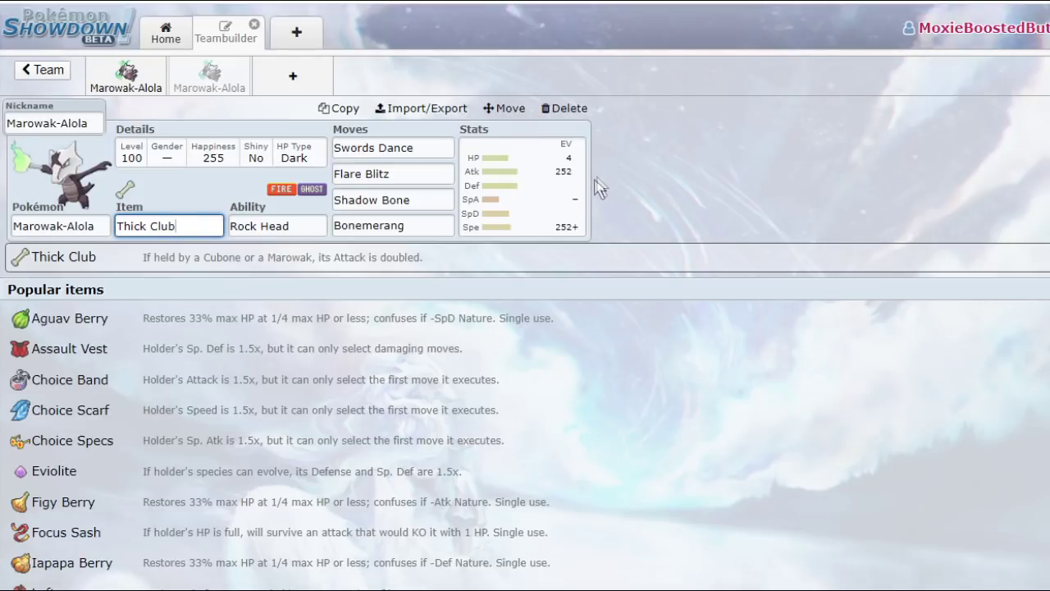
{"action": "left_click", "coordinate": [499, 211]}
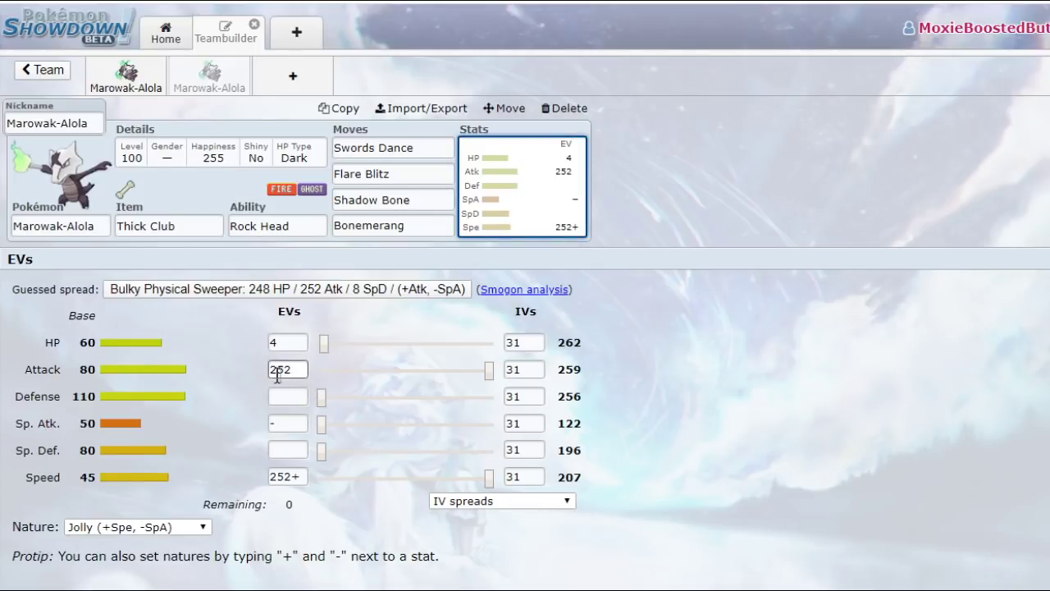
{"action": "left_click", "coordinate": [305, 226]}
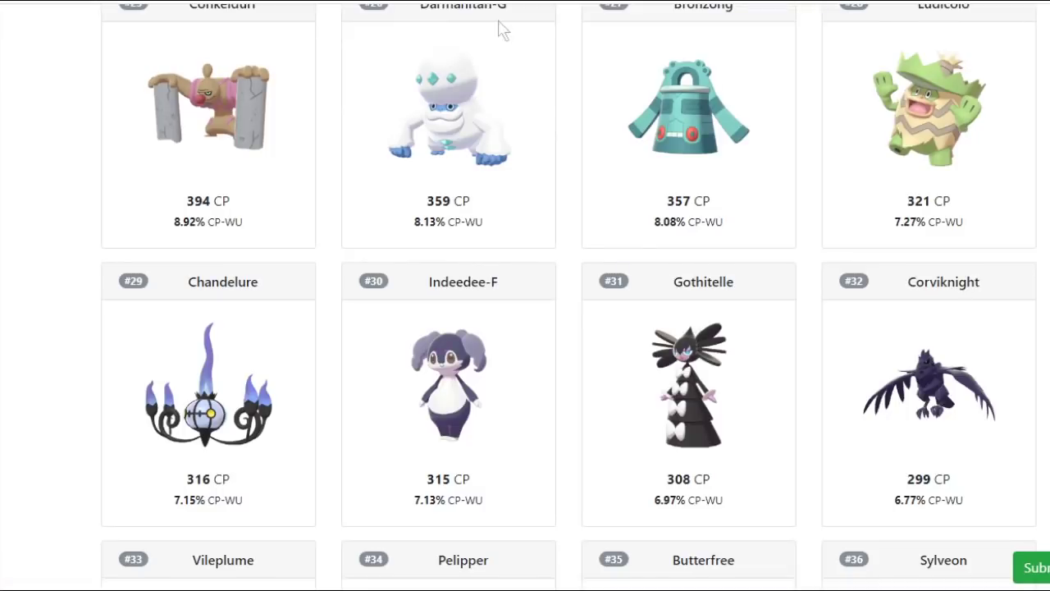
{"action": "scroll", "coordinate": [698, 251], "scroll_direction": "down", "scroll_amount": 4}
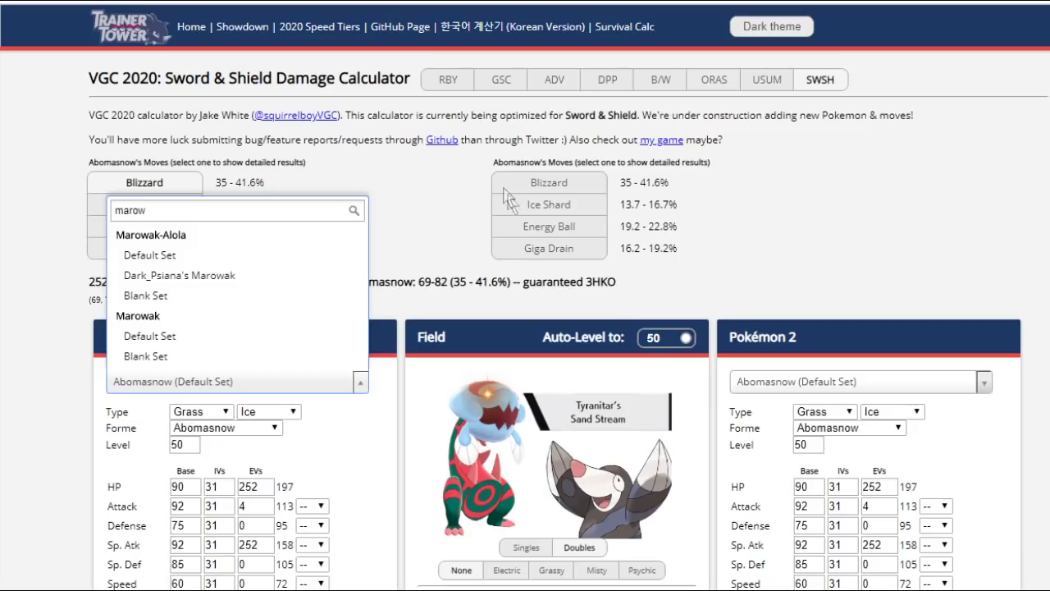
In the Trainer Tower damage calculator, load the default Marowak-Alola set as Pokémon 1 and the default Dusclops set as Pokémon 2.
{"action": "left_click", "coordinate": [218, 259]}
{"action": "left_click", "coordinate": [849, 381]}
{"action": "type", "text": "dus"}
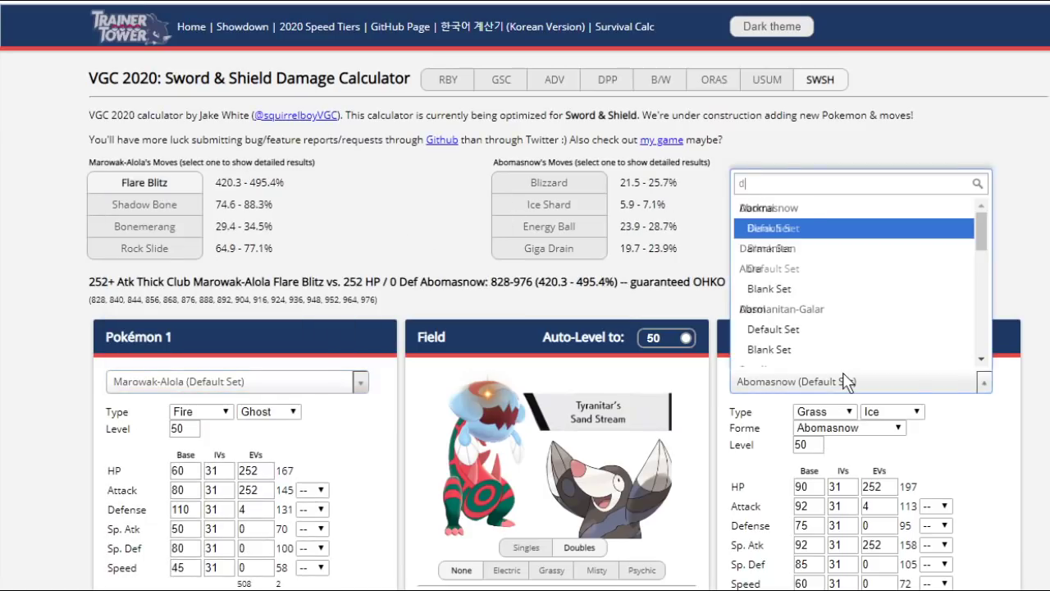
{"action": "left_click", "coordinate": [783, 229]}
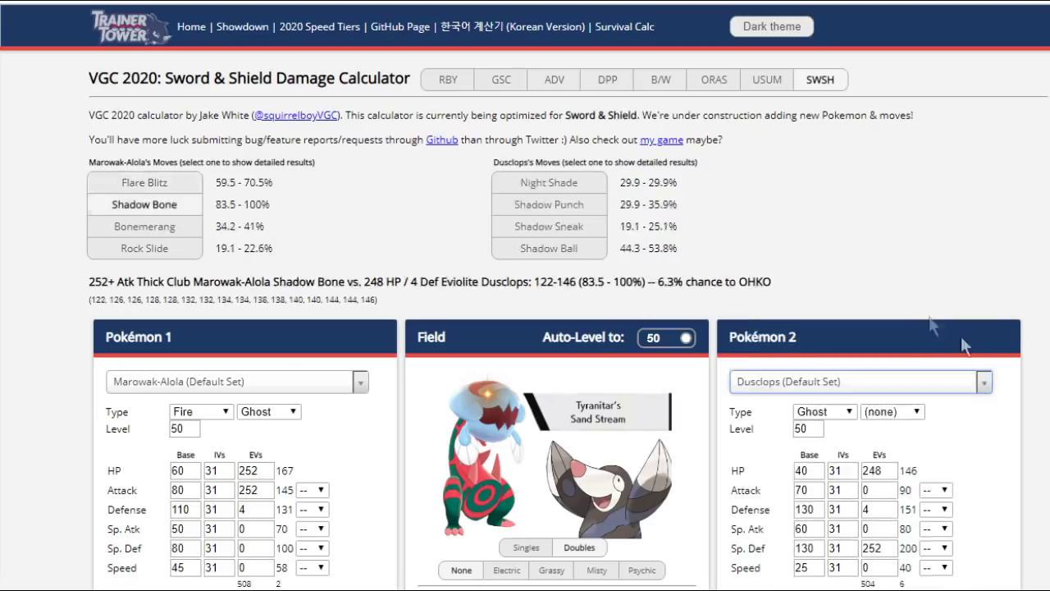
Set Dusclops's EVs to 25 HP, 252 Defense and 0 Sp. Def with a Bold nature, and show Marowak-Alola's Shadow Bone damage details.
{"action": "scroll", "coordinate": [902, 312], "scroll_direction": "down", "scroll_amount": 3}
{"action": "double_click", "coordinate": [872, 295]}
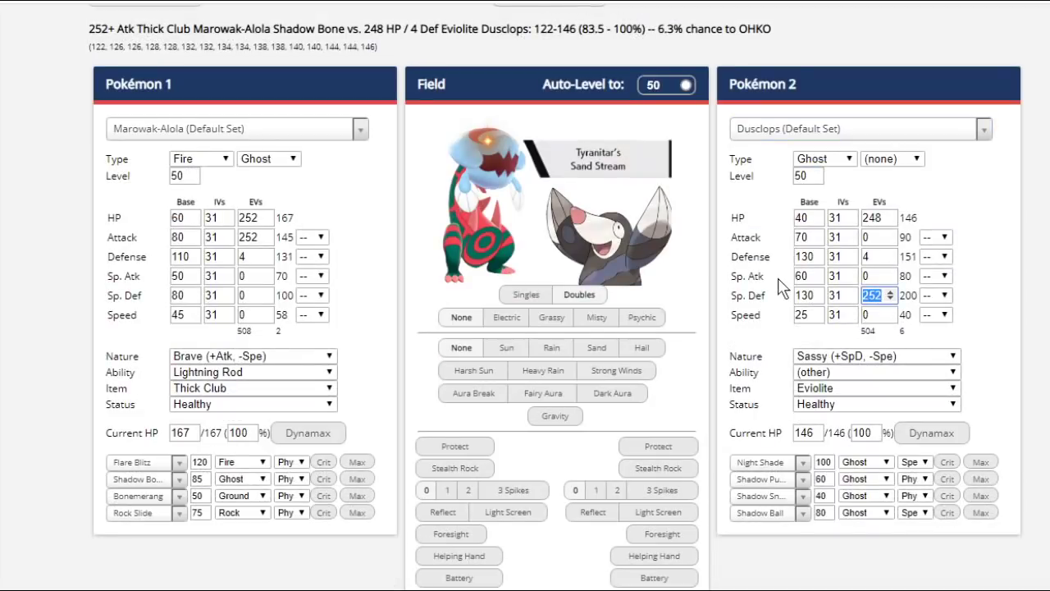
{"action": "type", "text": "0"}
{"action": "double_click", "coordinate": [873, 217]}
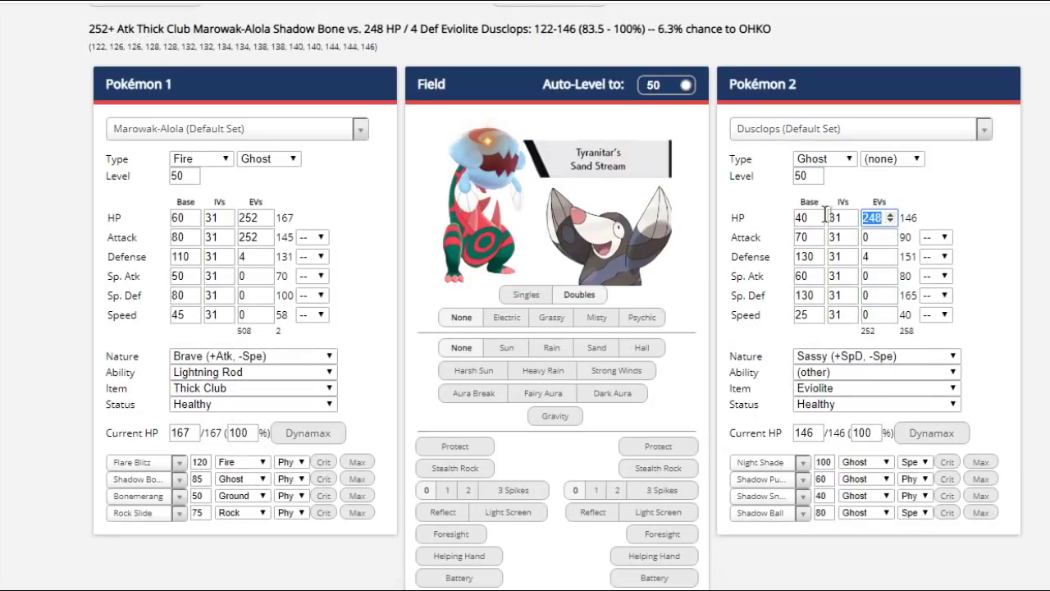
{"action": "type", "text": "25"}
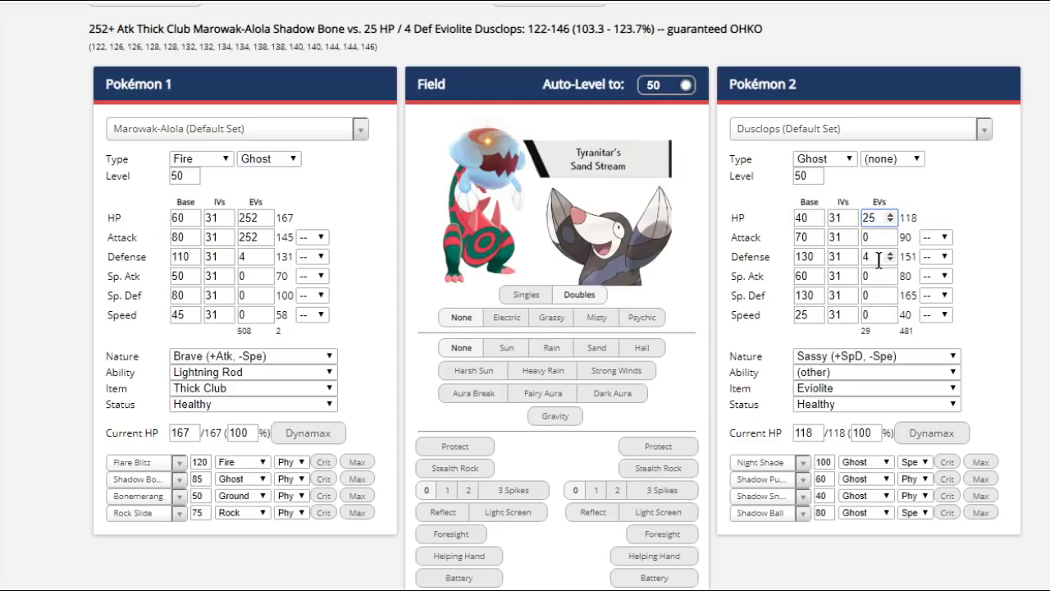
{"action": "double_click", "coordinate": [877, 257]}
{"action": "type", "text": "252"}
{"action": "left_click", "coordinate": [890, 355]}
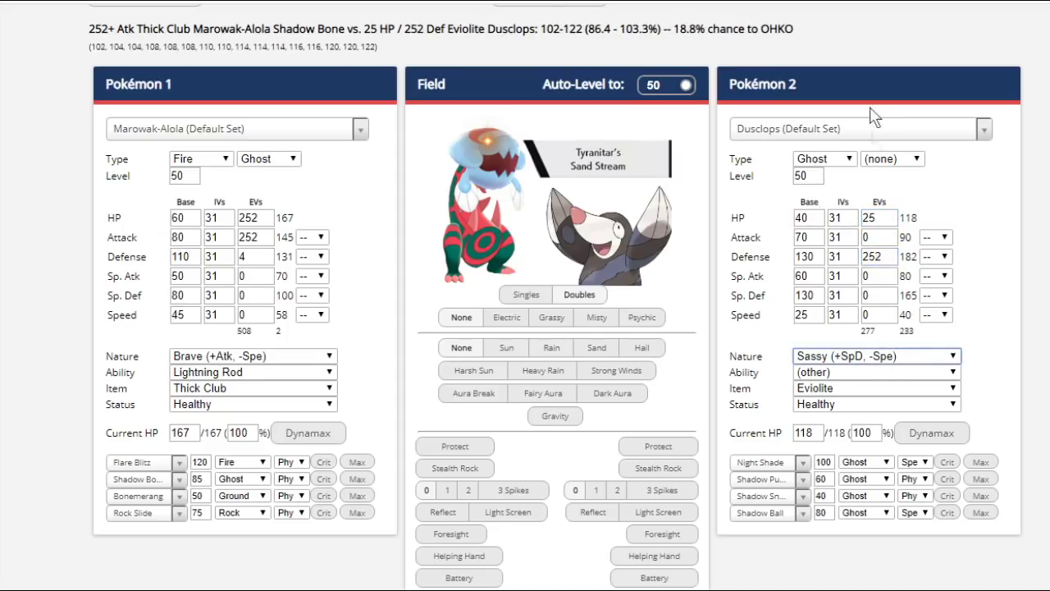
{"action": "type", "text": "bold"}
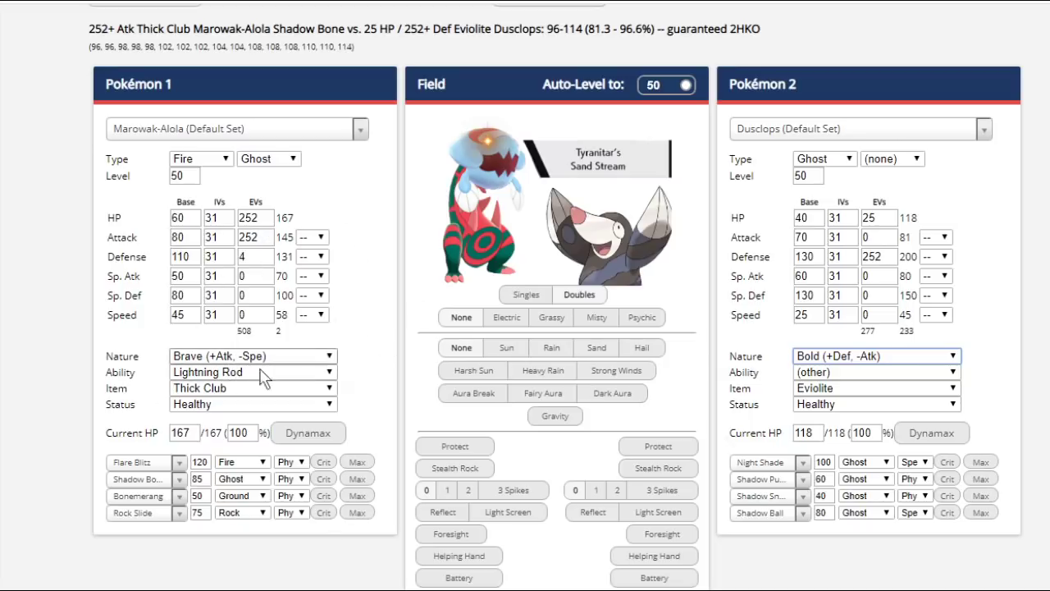
{"action": "scroll", "coordinate": [123, 480], "scroll_direction": "up", "scroll_amount": 3}
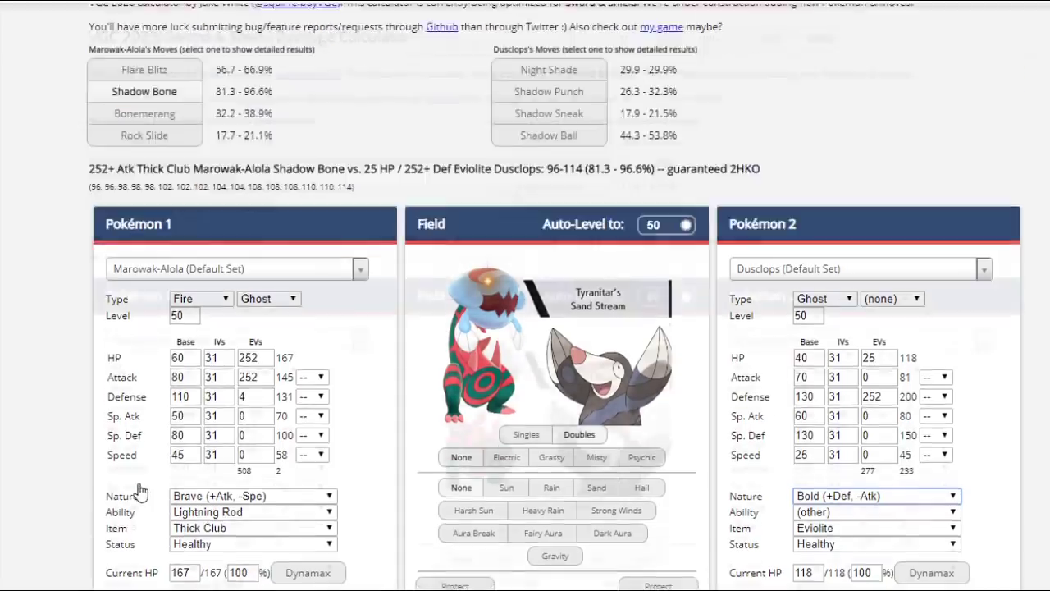
{"action": "left_click", "coordinate": [161, 207]}
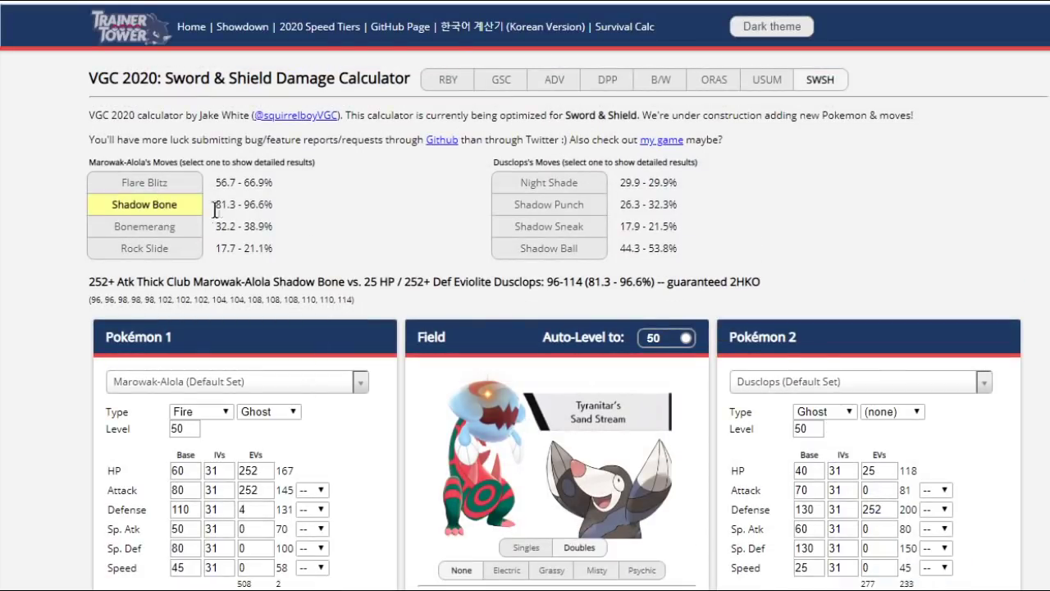
Try a +2 Attack boost on Marowak-Alola against Dusclops and reset the boost to none.
{"action": "scroll", "coordinate": [492, 279], "scroll_direction": "down", "scroll_amount": 1}
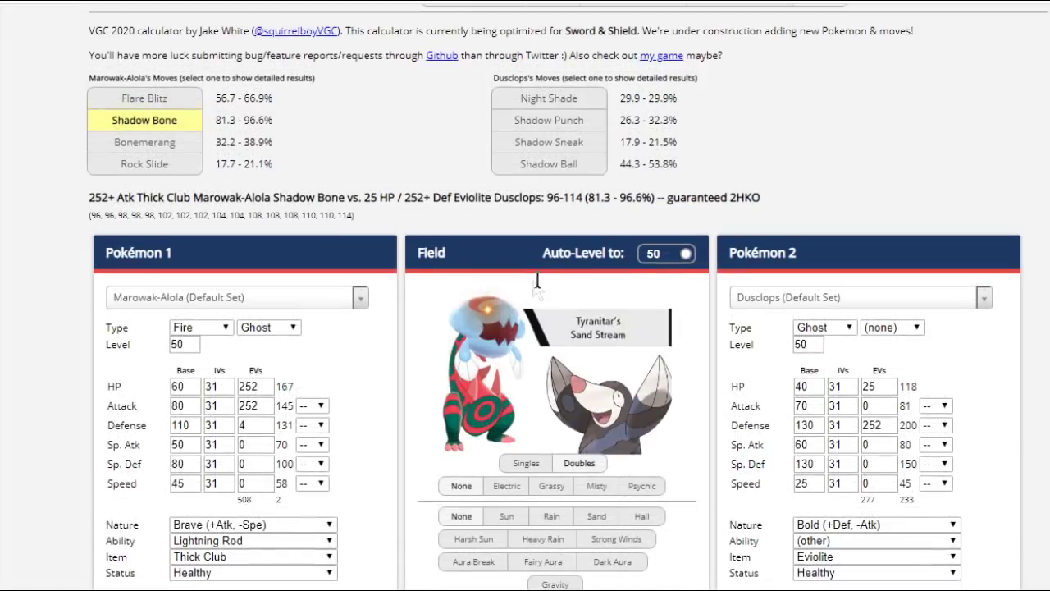
{"action": "left_click", "coordinate": [320, 405]}
{"action": "key", "text": "Up"}
{"action": "key", "text": "Up"}
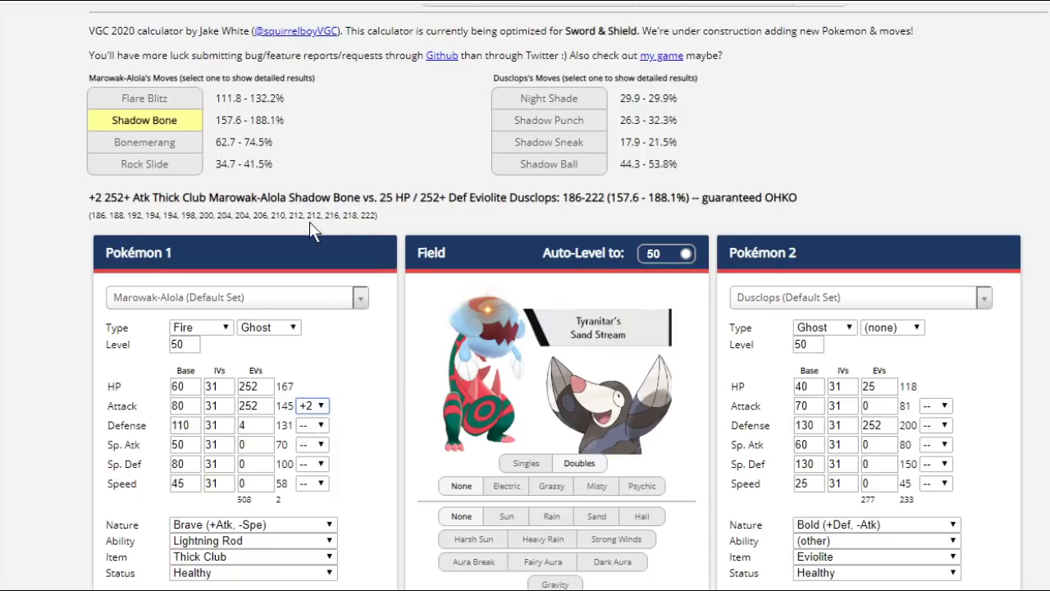
{"action": "key", "text": "Down"}
{"action": "key", "text": "Down"}
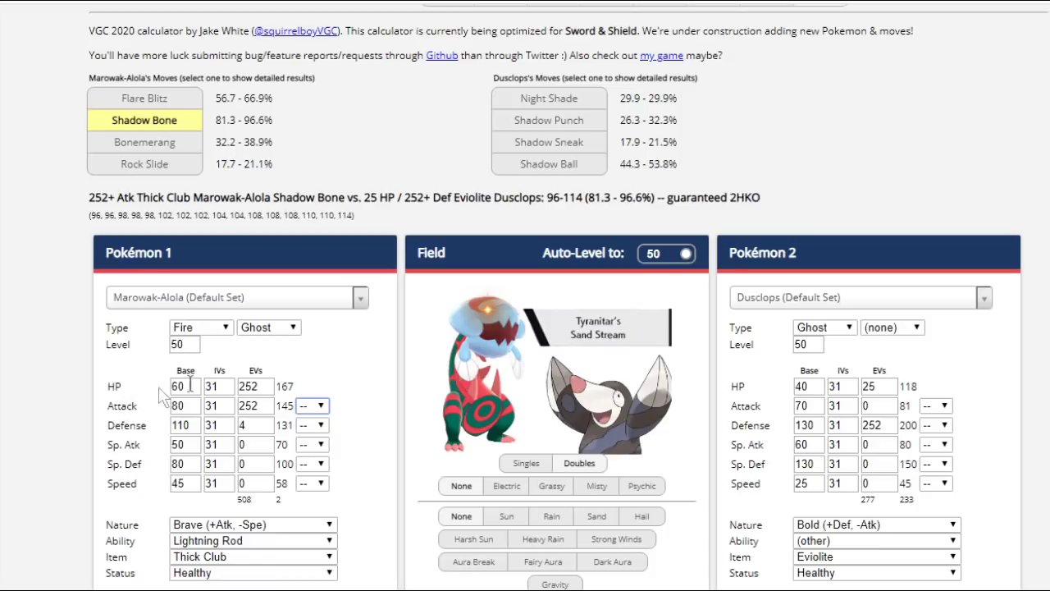
Turn Marowak-Alola's Shadow Bone into its Max move and check the damage against Dusclops.
{"action": "scroll", "coordinate": [344, 431], "scroll_direction": "down", "scroll_amount": 3}
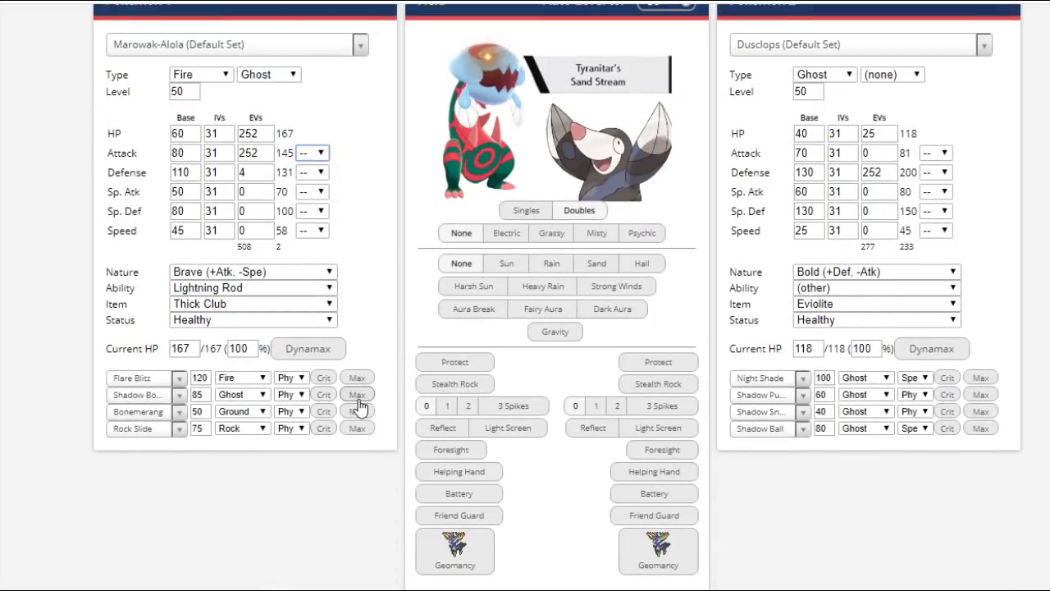
{"action": "left_click", "coordinate": [357, 395]}
{"action": "scroll", "coordinate": [365, 392], "scroll_direction": "up", "scroll_amount": 4}
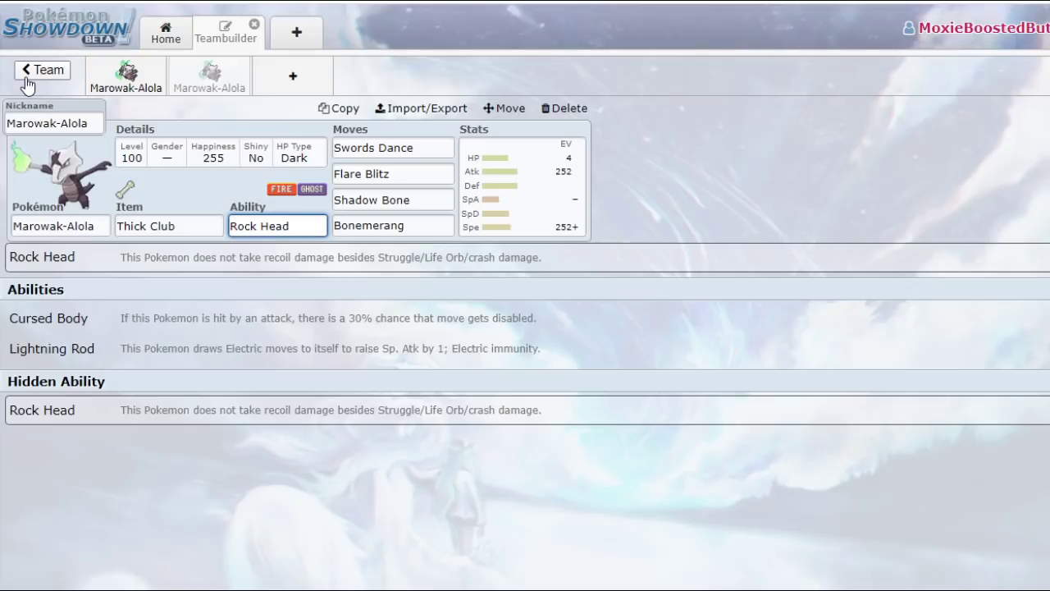
In the Pokémon Showdown teambuilder, open team Untitled 89 and examine the first Persian-Alola's EV spread and ability options.
{"action": "left_click", "coordinate": [43, 71]}
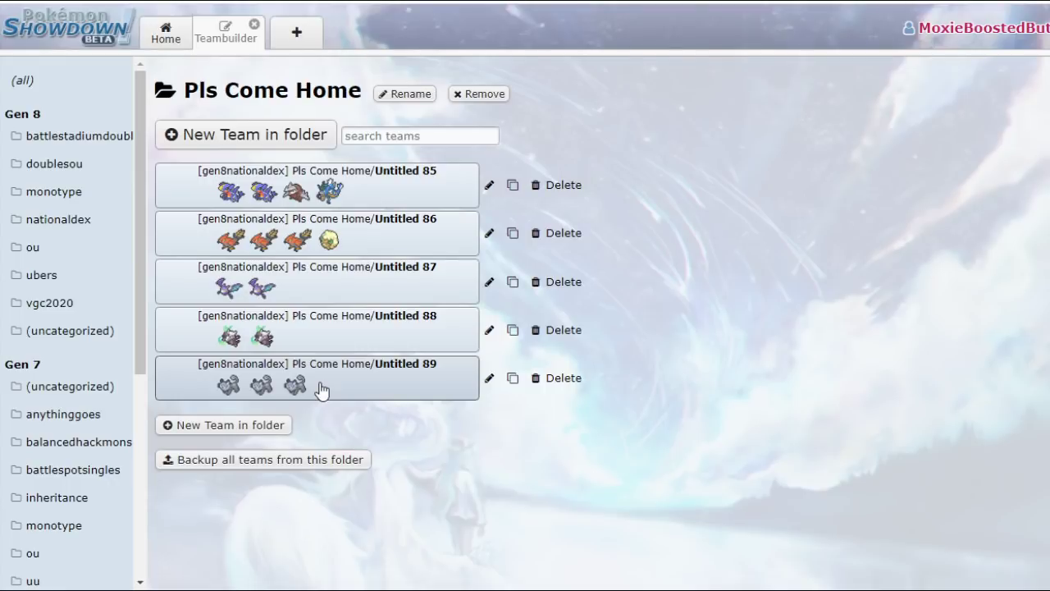
{"action": "left_click", "coordinate": [321, 391]}
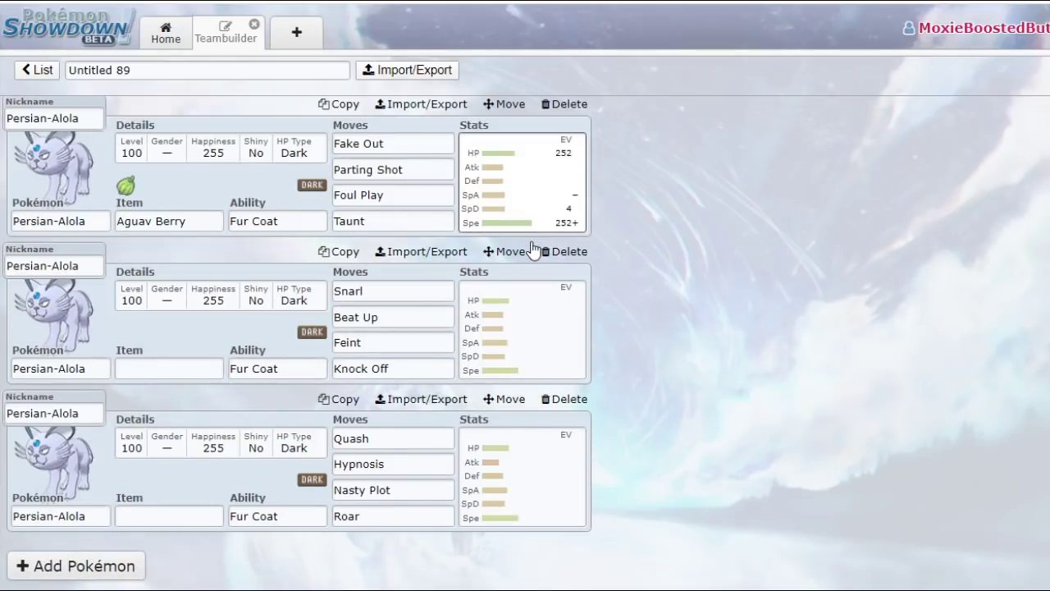
{"action": "left_click", "coordinate": [516, 196]}
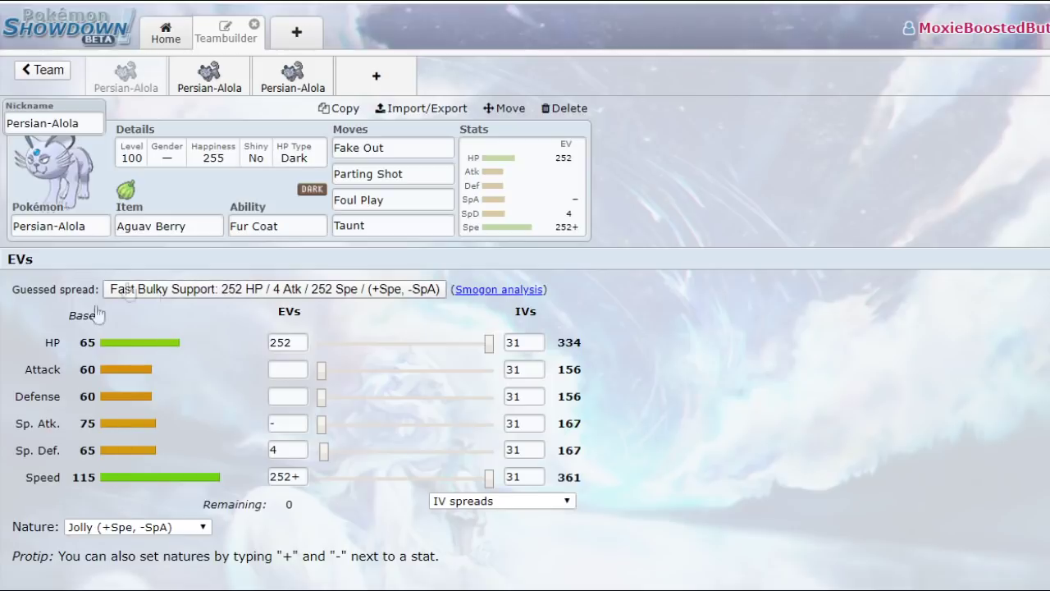
{"action": "left_click", "coordinate": [245, 225]}
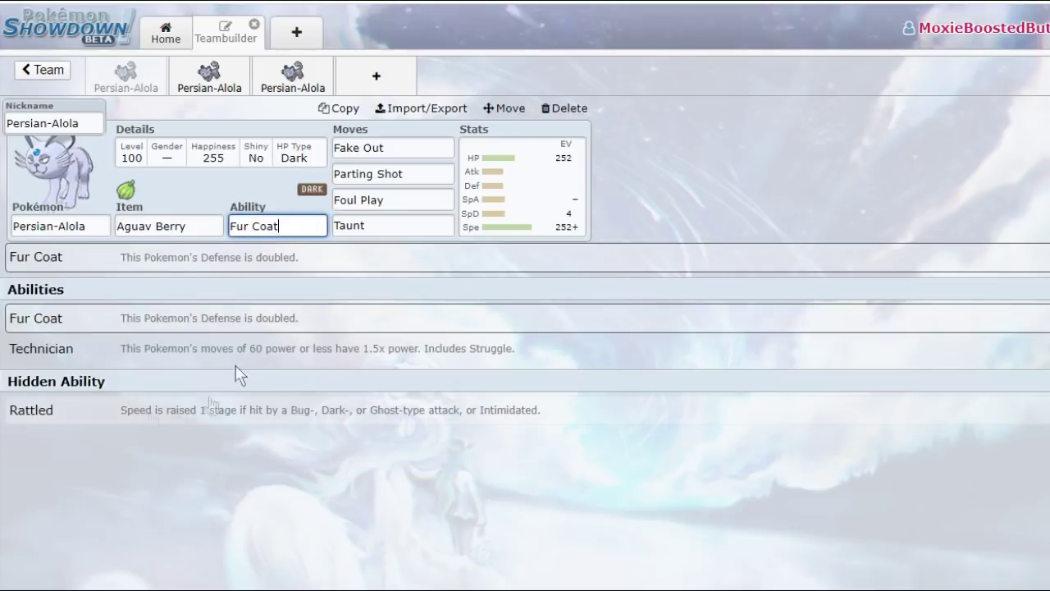
Move the first Persian-Alola's 4 EVs from Sp. Def to Defense.
{"action": "left_click", "coordinate": [537, 188]}
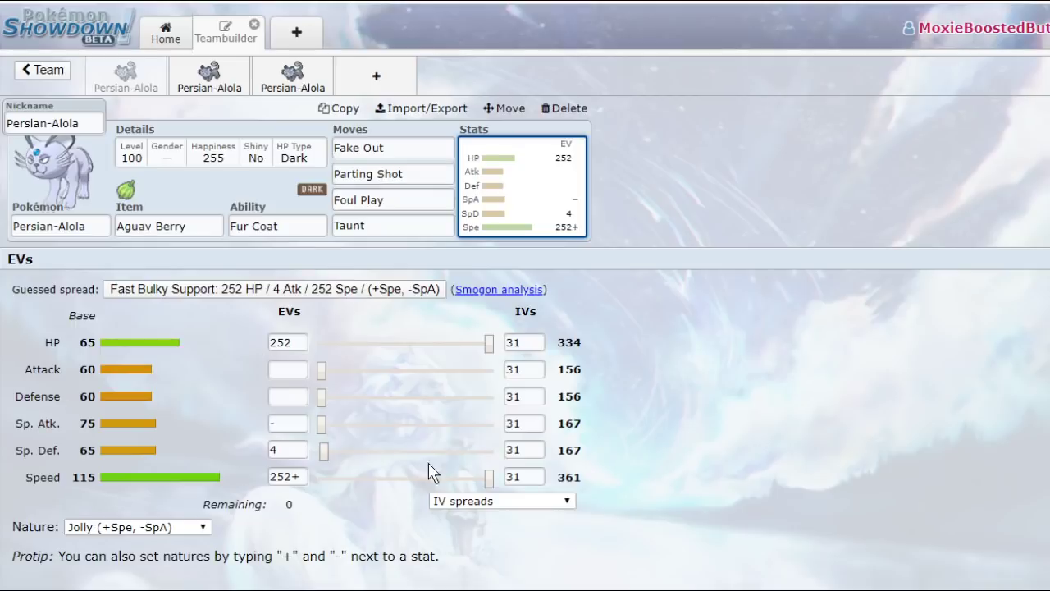
{"action": "left_click_drag", "start_coordinate": [324, 449], "coordinate": [320, 451]}
{"action": "left_click", "coordinate": [327, 398]}
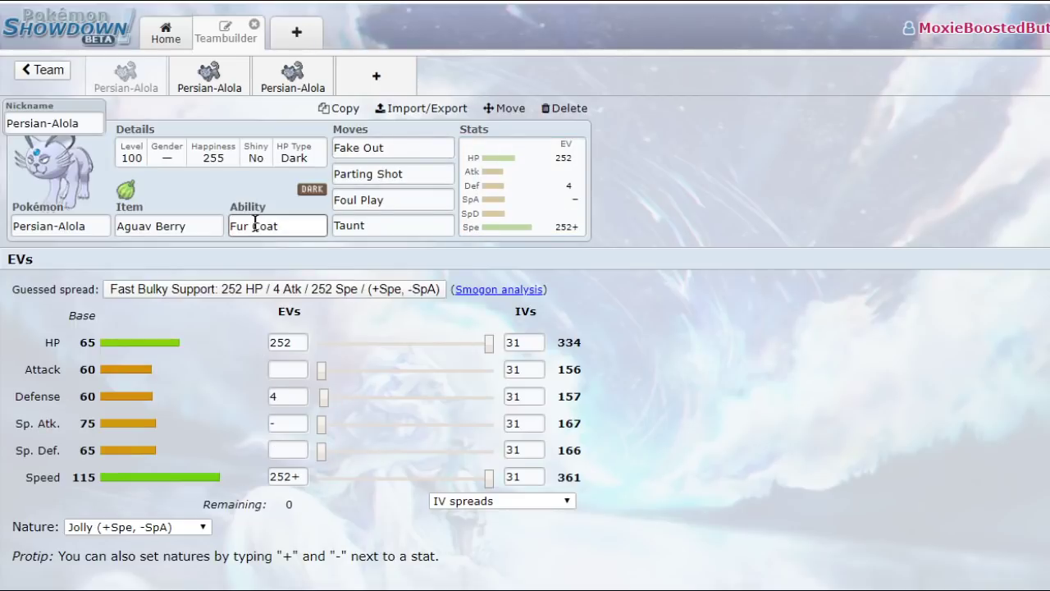
Review the first Persian-Alola's moves Fake Out, Parting Shot, Foul Play and Taunt.
{"action": "left_click", "coordinate": [451, 149]}
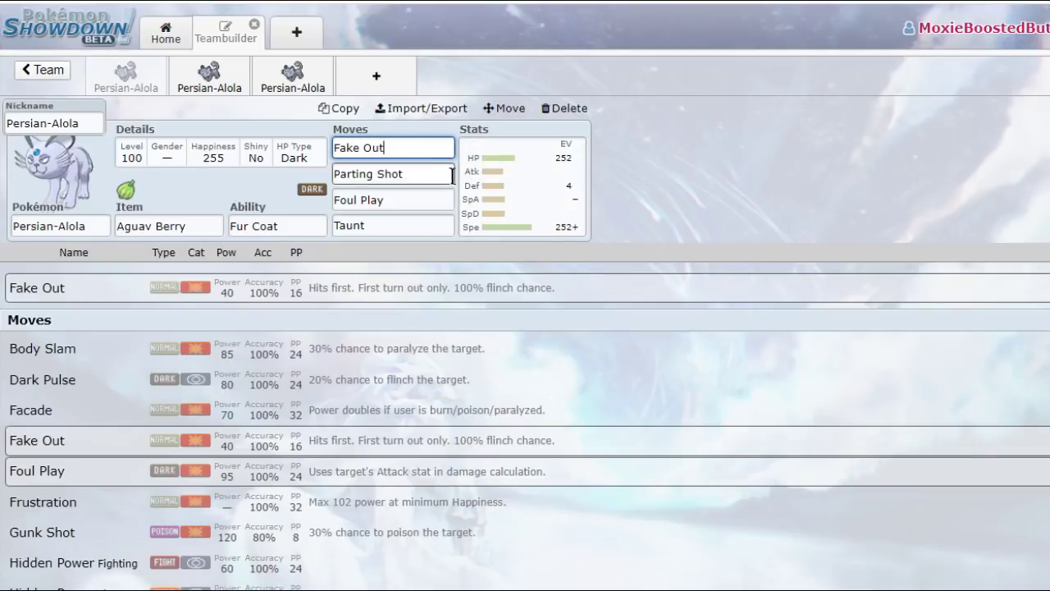
{"action": "left_click", "coordinate": [451, 174]}
{"action": "left_click", "coordinate": [422, 201]}
{"action": "left_click", "coordinate": [422, 224]}
Review the second Persian-Alola's moves, including Beat Up, Feint and Knock Off.
{"action": "left_click", "coordinate": [256, 87]}
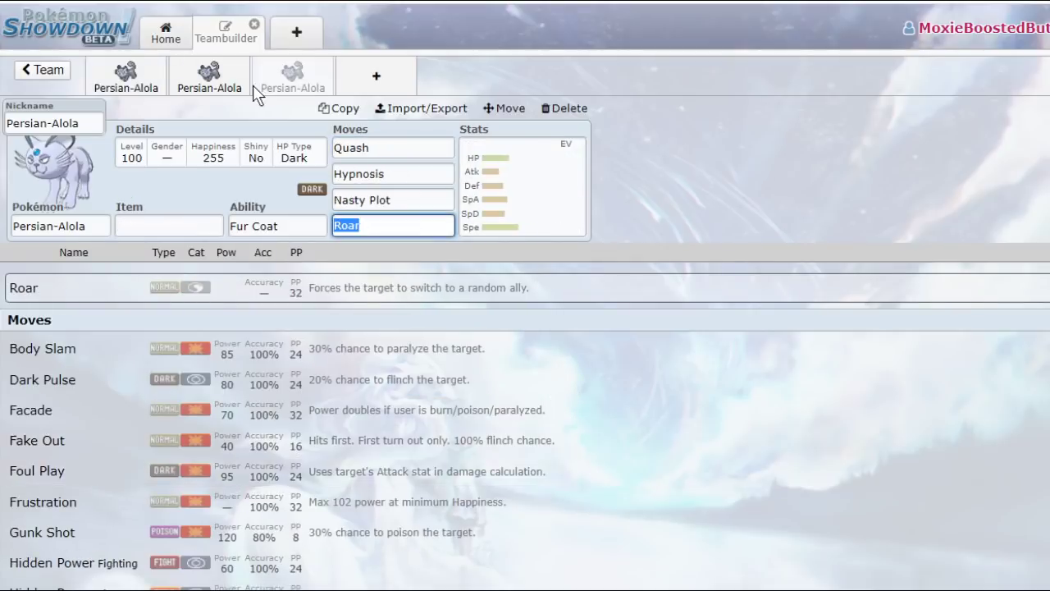
{"action": "left_click", "coordinate": [229, 82]}
{"action": "left_click", "coordinate": [401, 173]}
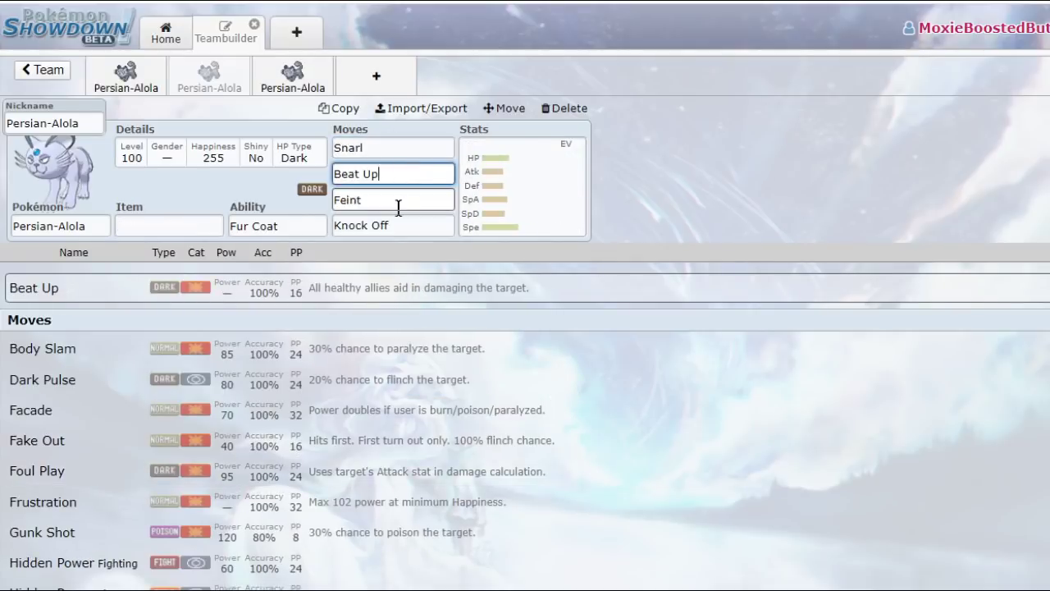
{"action": "left_click", "coordinate": [399, 205]}
{"action": "left_click", "coordinate": [391, 172]}
{"action": "left_click", "coordinate": [365, 200]}
{"action": "left_click", "coordinate": [369, 225]}
Review the third Persian-Alola's moves Hypnosis, Nasty Plot and Roar.
{"action": "left_click", "coordinate": [293, 78]}
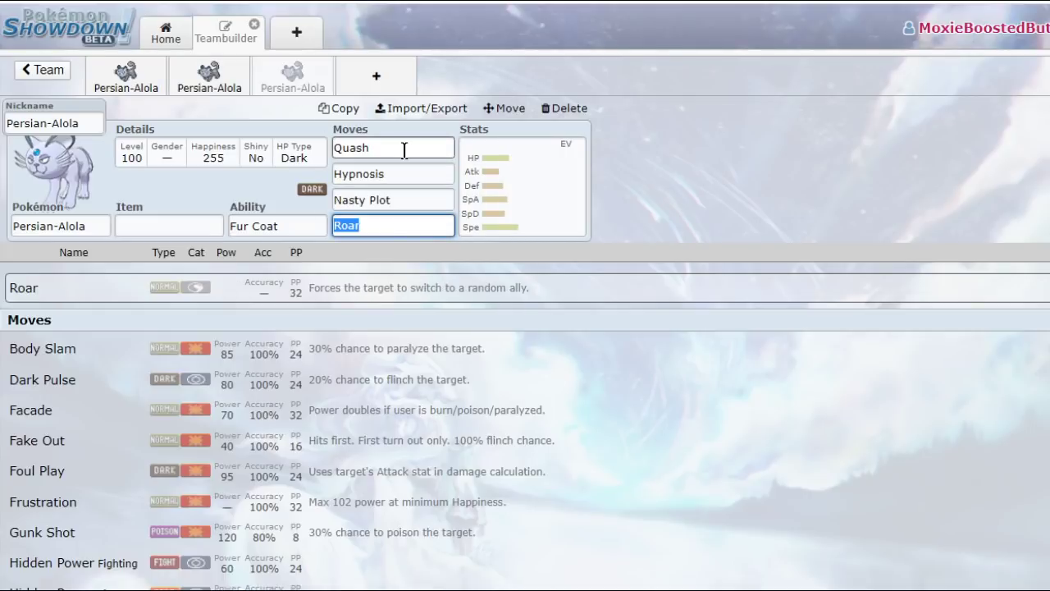
{"action": "left_click", "coordinate": [414, 174]}
{"action": "left_click", "coordinate": [414, 201]}
{"action": "left_click", "coordinate": [418, 225]}
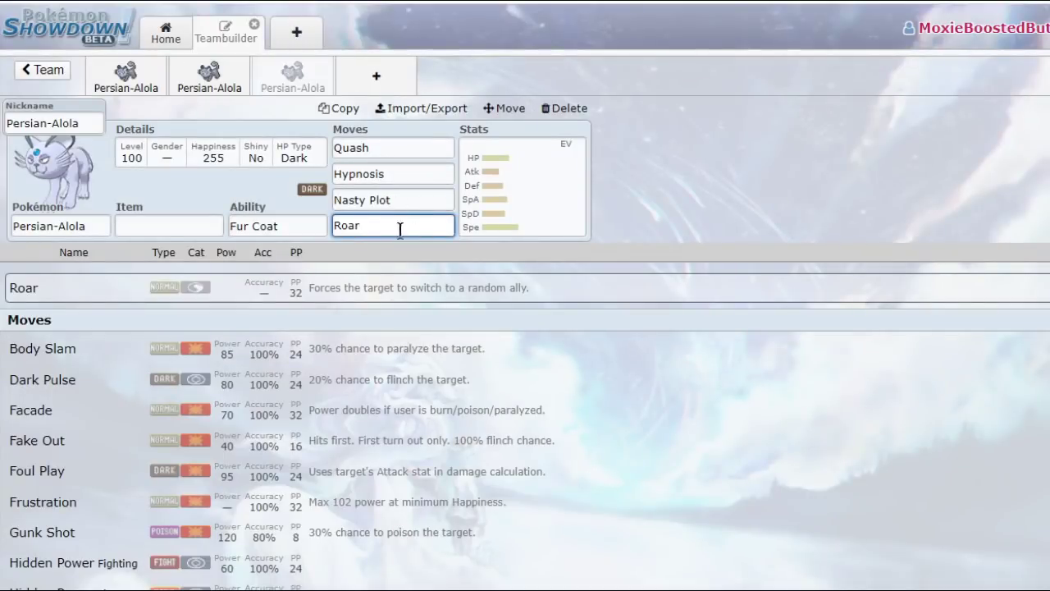
{"action": "left_click", "coordinate": [396, 175]}
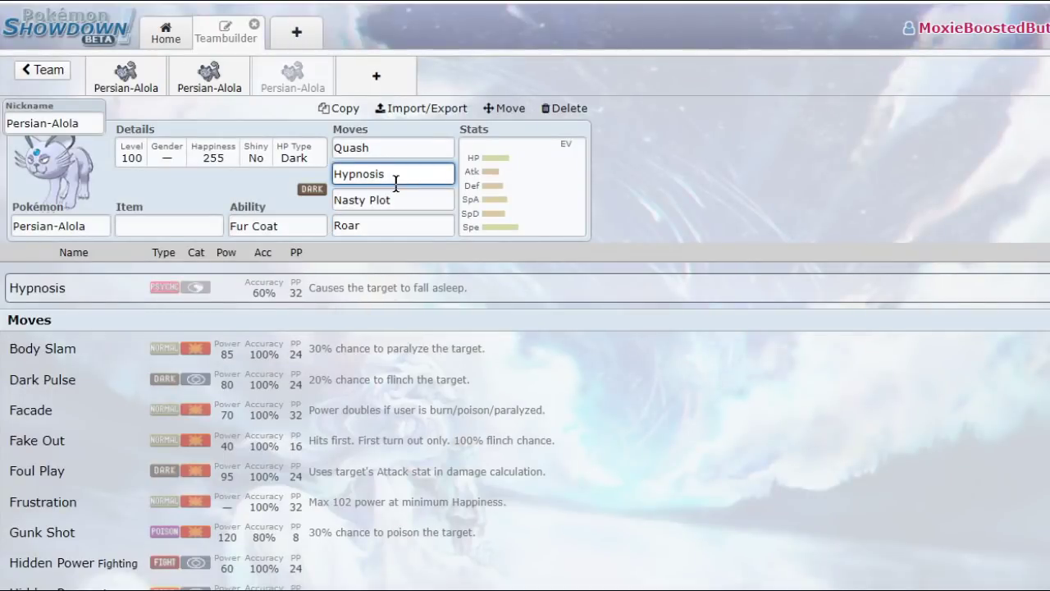
Return to the second Persian-Alola and check Snarl, its base stats and Feint.
{"action": "left_click", "coordinate": [197, 76]}
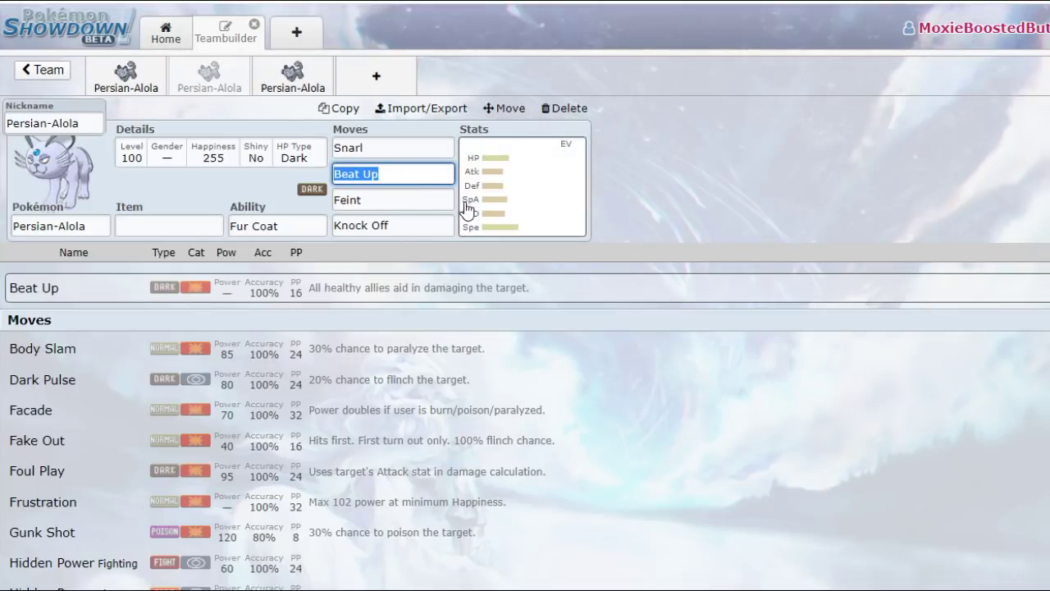
{"action": "left_click", "coordinate": [415, 149]}
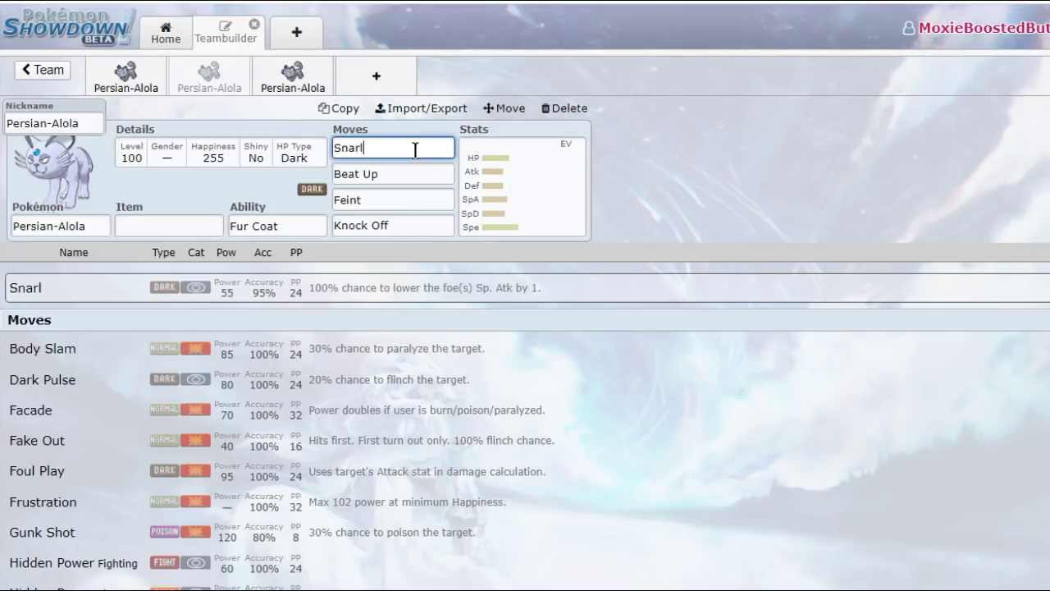
{"action": "left_click", "coordinate": [544, 204]}
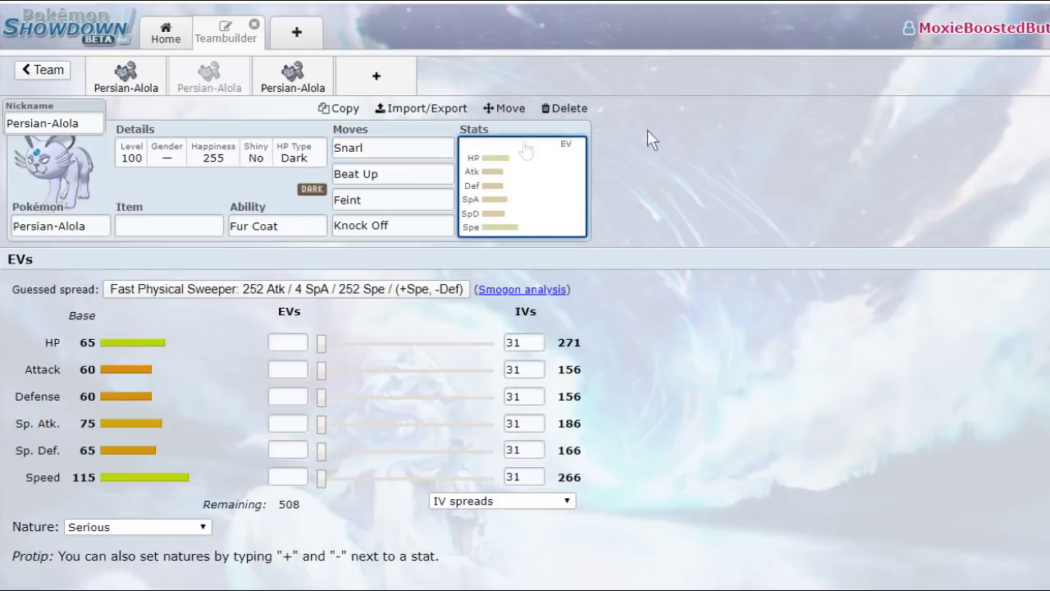
{"action": "left_click", "coordinate": [399, 200]}
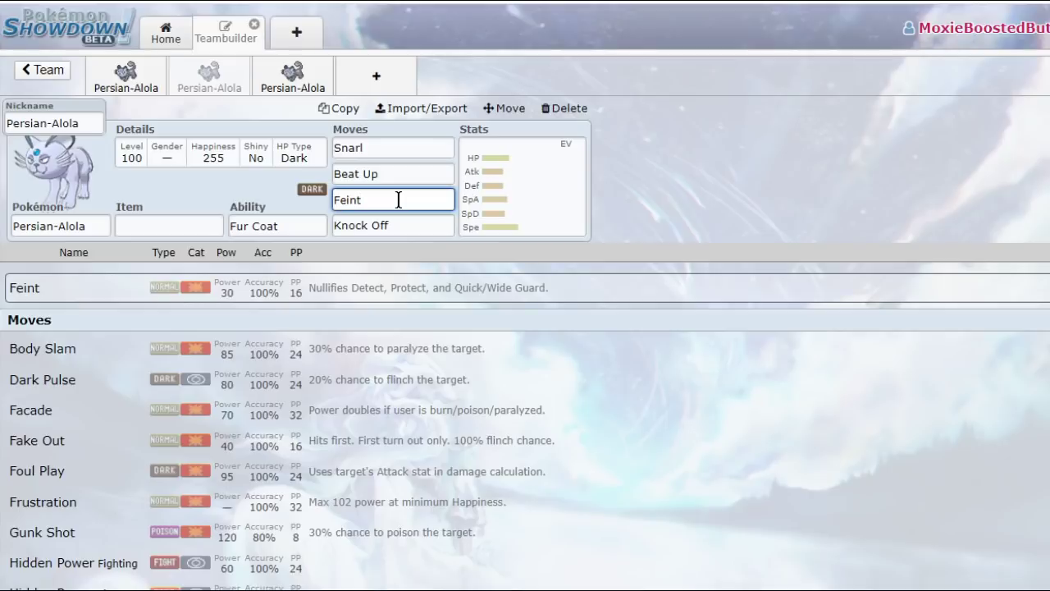
Return to the first Persian-Alola and check its Taunt and Foul Play descriptions.
{"action": "left_click", "coordinate": [197, 78]}
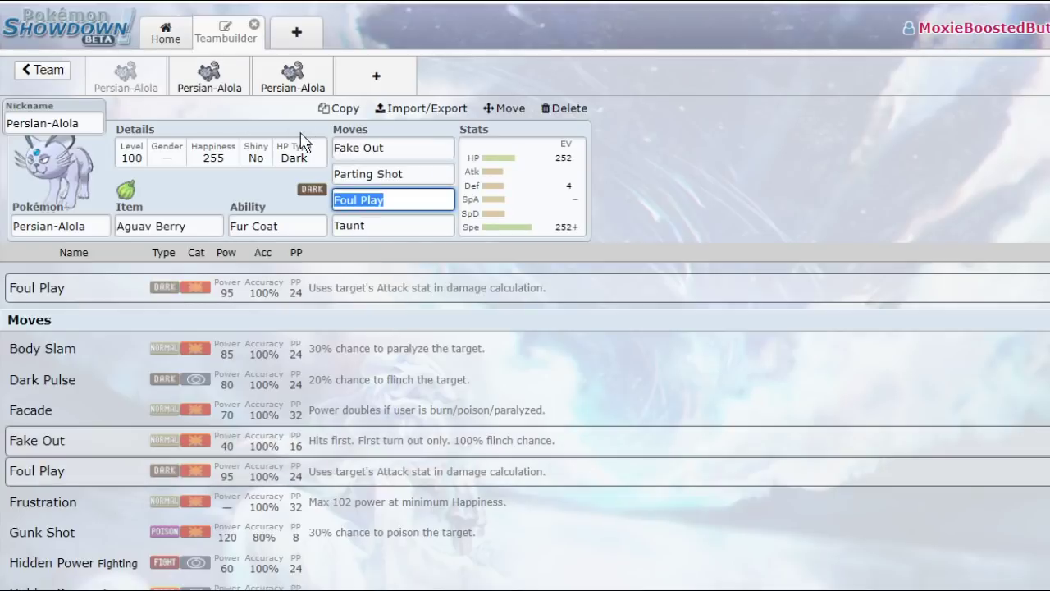
{"action": "left_click", "coordinate": [405, 224]}
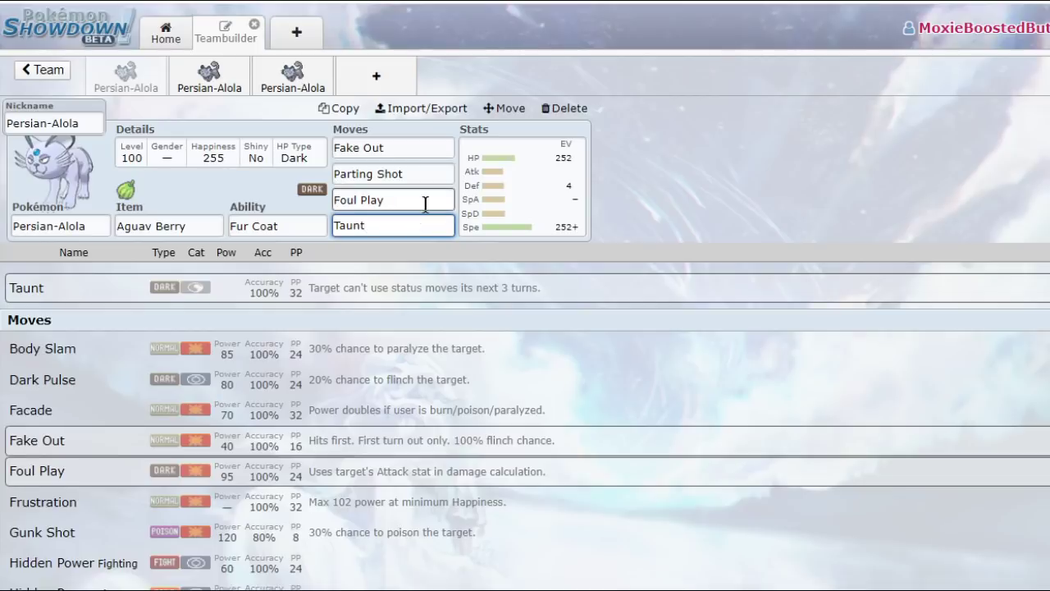
{"action": "left_click", "coordinate": [425, 206]}
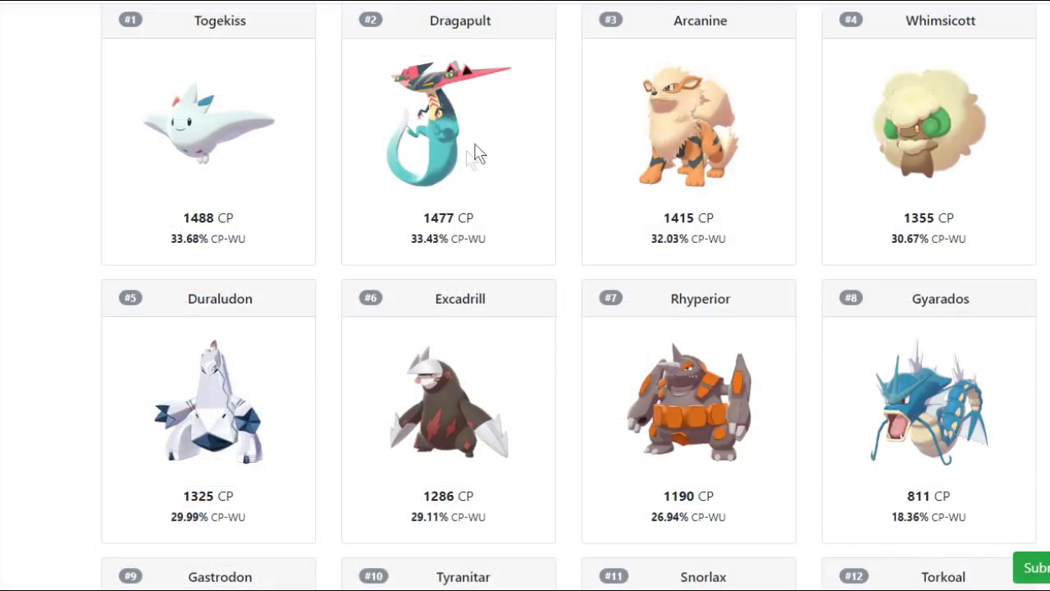
Scan the VGCStats usage rankings from Togekiss down to Dusclops.
{"action": "scroll", "coordinate": [533, 131], "scroll_direction": "down", "scroll_amount": 2}
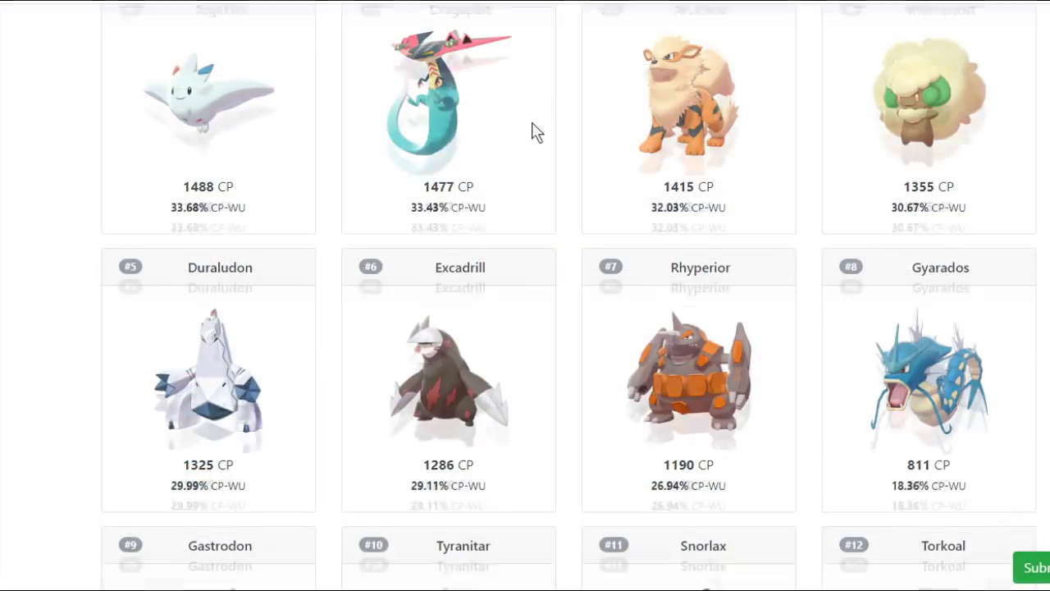
{"action": "scroll", "coordinate": [410, 226], "scroll_direction": "down", "scroll_amount": 2}
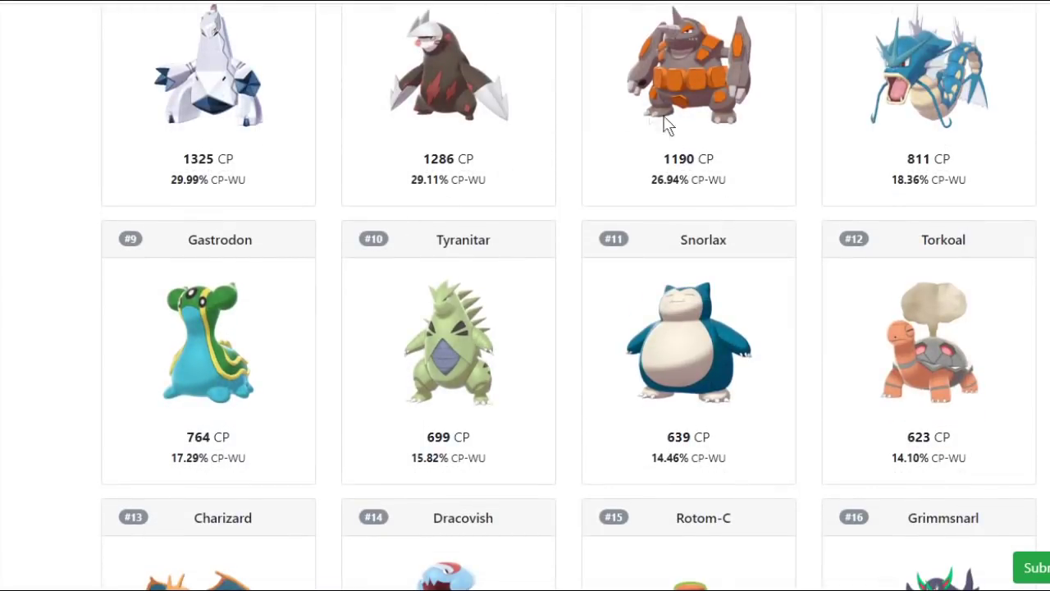
{"action": "scroll", "coordinate": [691, 309], "scroll_direction": "down", "scroll_amount": 3}
{"action": "scroll", "coordinate": [692, 309], "scroll_direction": "down", "scroll_amount": 1}
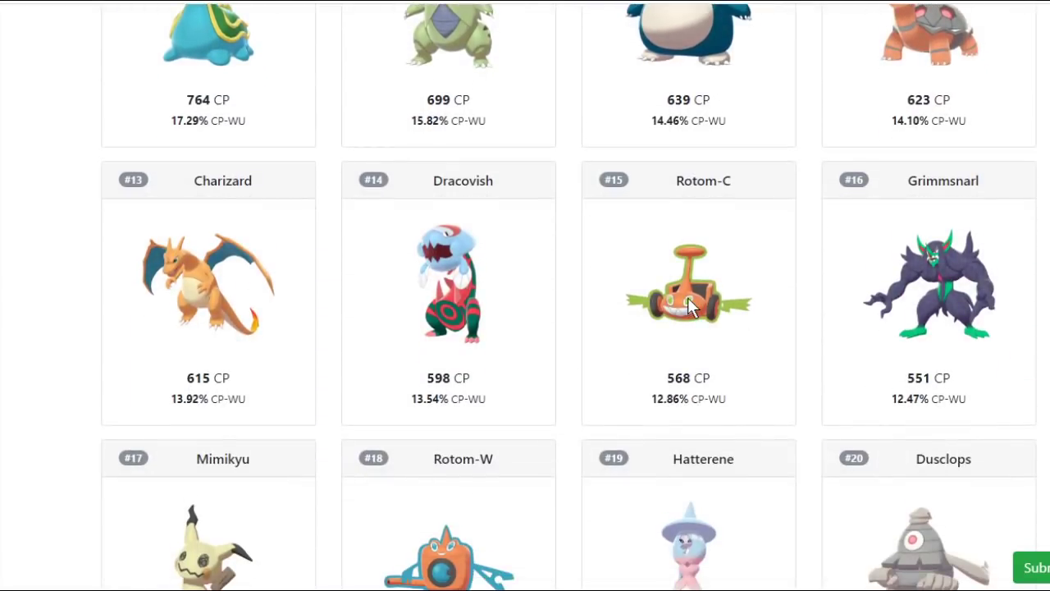
{"action": "scroll", "coordinate": [689, 305], "scroll_direction": "down", "scroll_amount": 1}
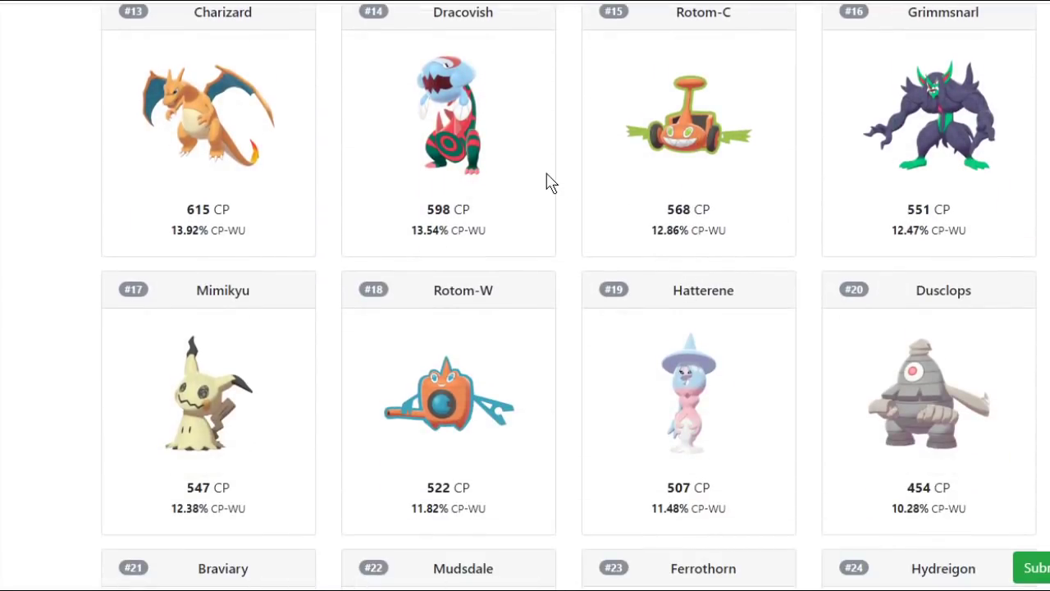
Examine the next part of the VGCStats usage rankings, from Braviary down to Hitmontop.
{"action": "scroll", "coordinate": [867, 363], "scroll_direction": "down", "scroll_amount": 4}
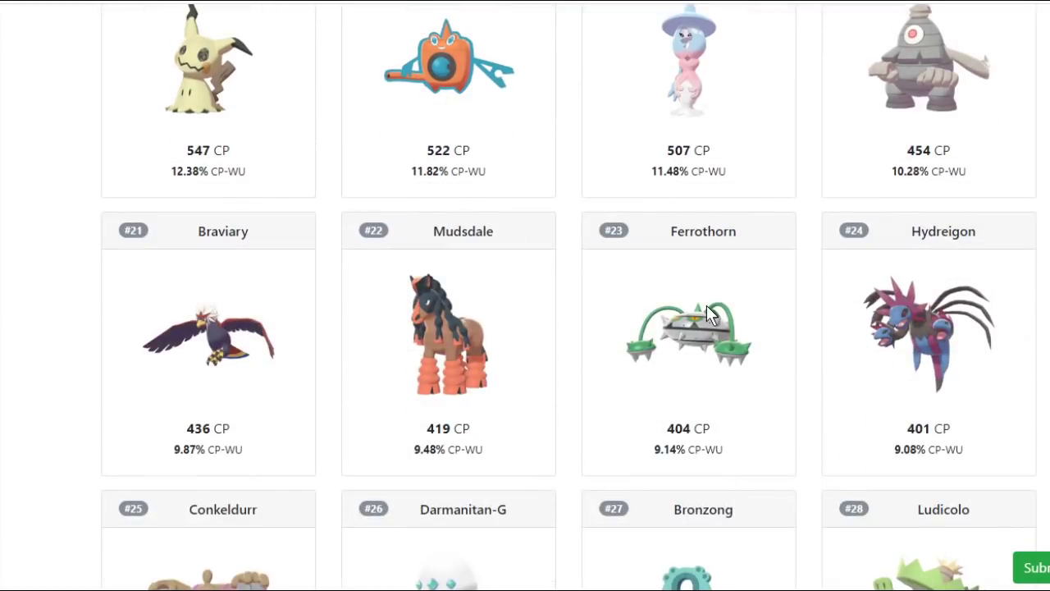
{"action": "scroll", "coordinate": [707, 316], "scroll_direction": "up", "scroll_amount": 3}
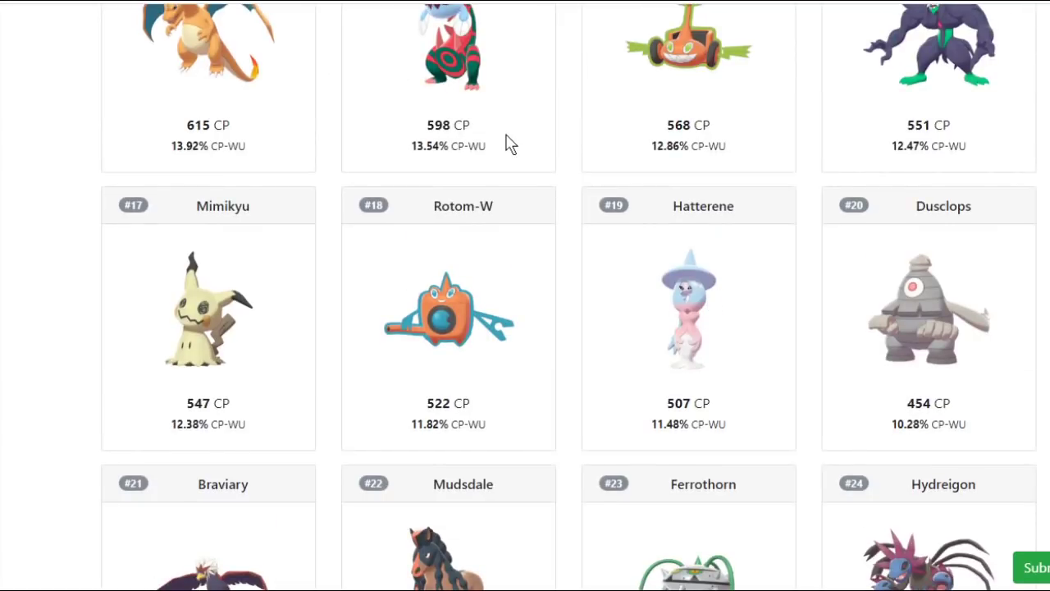
{"action": "scroll", "coordinate": [506, 143], "scroll_direction": "down", "scroll_amount": 3}
{"action": "scroll", "coordinate": [506, 143], "scroll_direction": "down", "scroll_amount": 3}
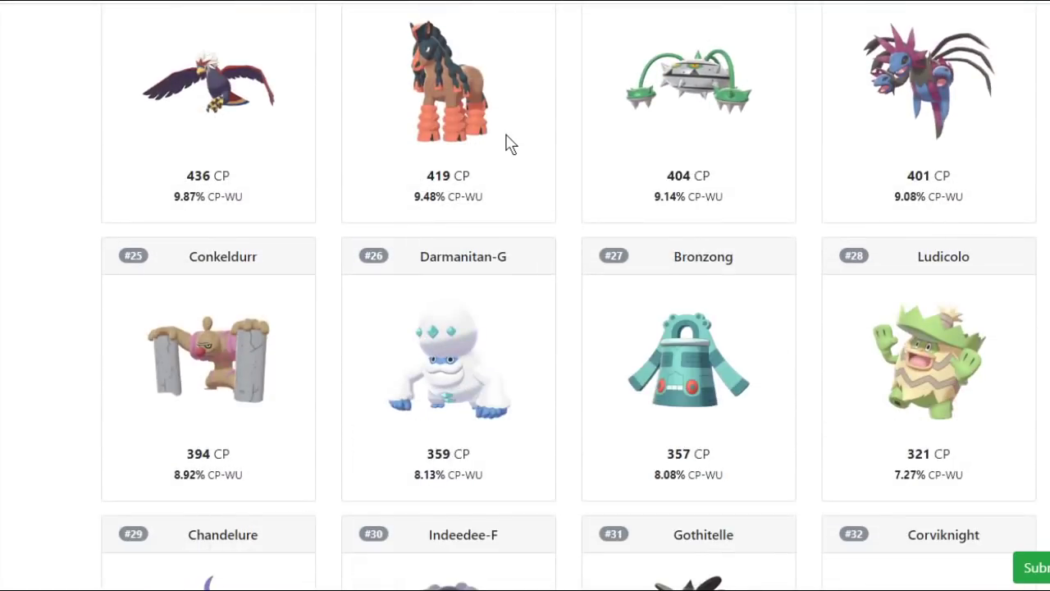
{"action": "scroll", "coordinate": [506, 143], "scroll_direction": "down", "scroll_amount": 5}
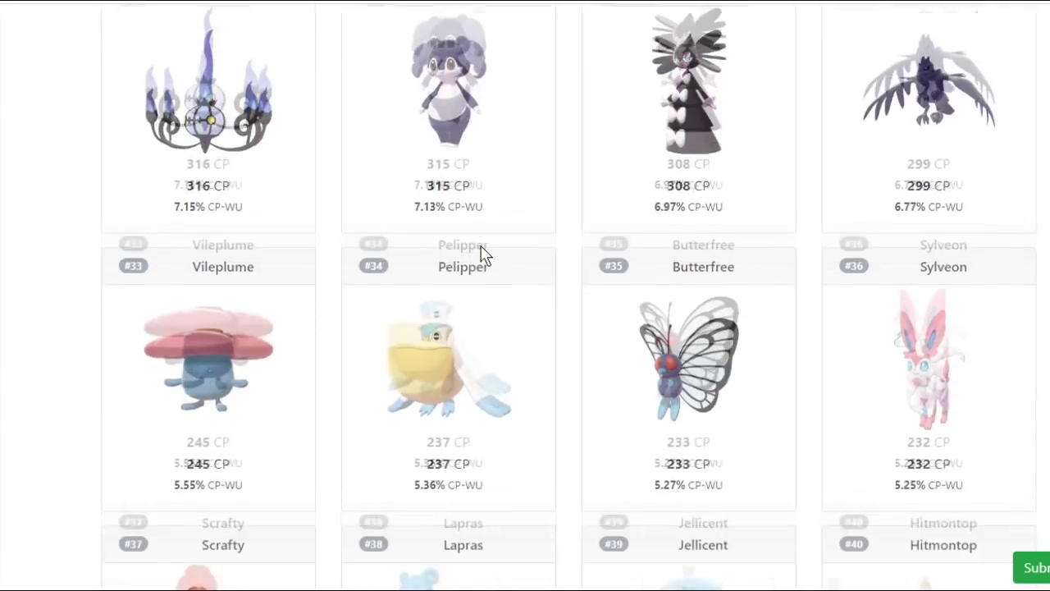
{"action": "scroll", "coordinate": [484, 255], "scroll_direction": "down", "scroll_amount": 2}
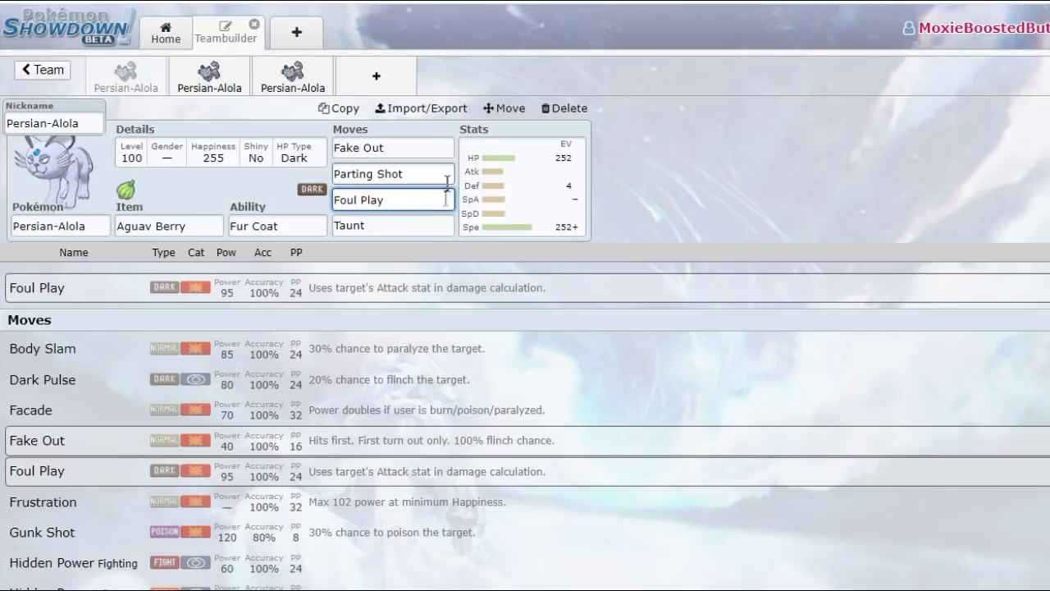
Switch to Pokémon Showdown, review the first Persian-Alola's Taunt, Parting Shot and EV spread, and return to the Pls Come Home team list.
{"action": "left_click", "coordinate": [410, 228]}
{"action": "left_click", "coordinate": [380, 173]}
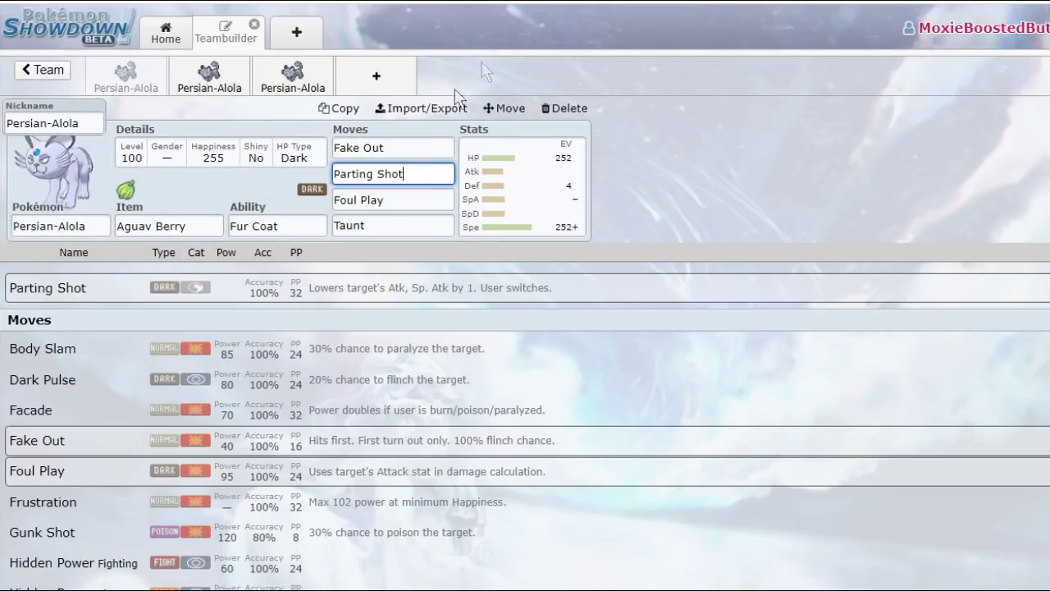
{"action": "left_click", "coordinate": [494, 216]}
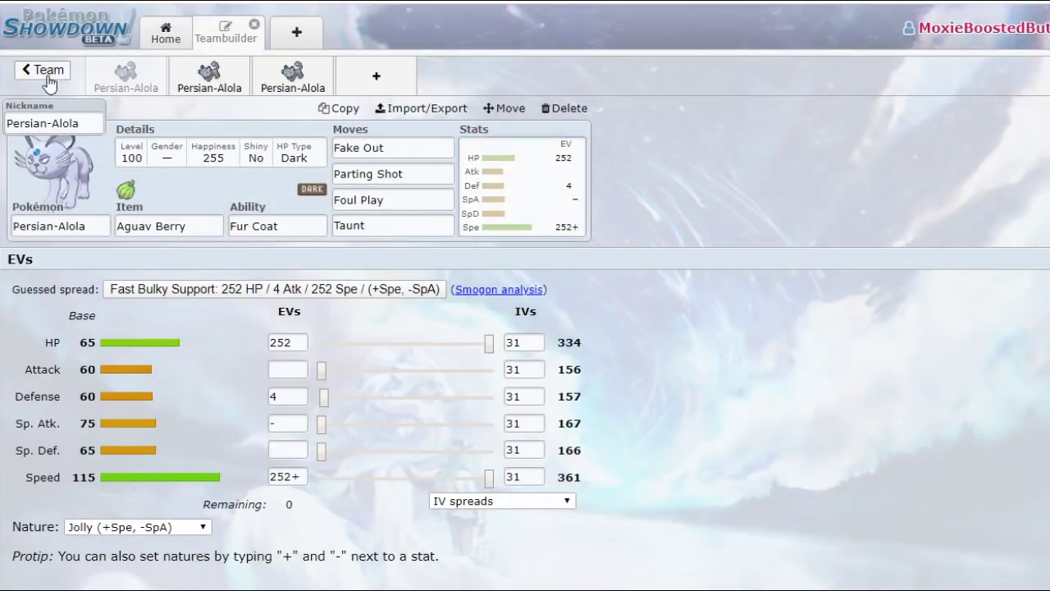
{"action": "left_click", "coordinate": [43, 69]}
{"action": "left_click", "coordinate": [45, 73]}
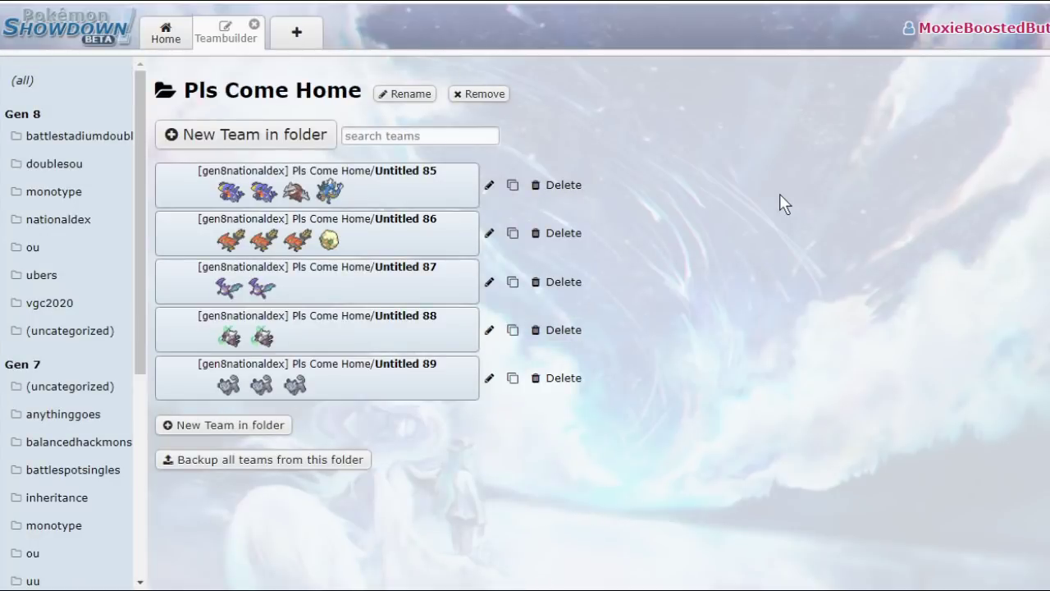